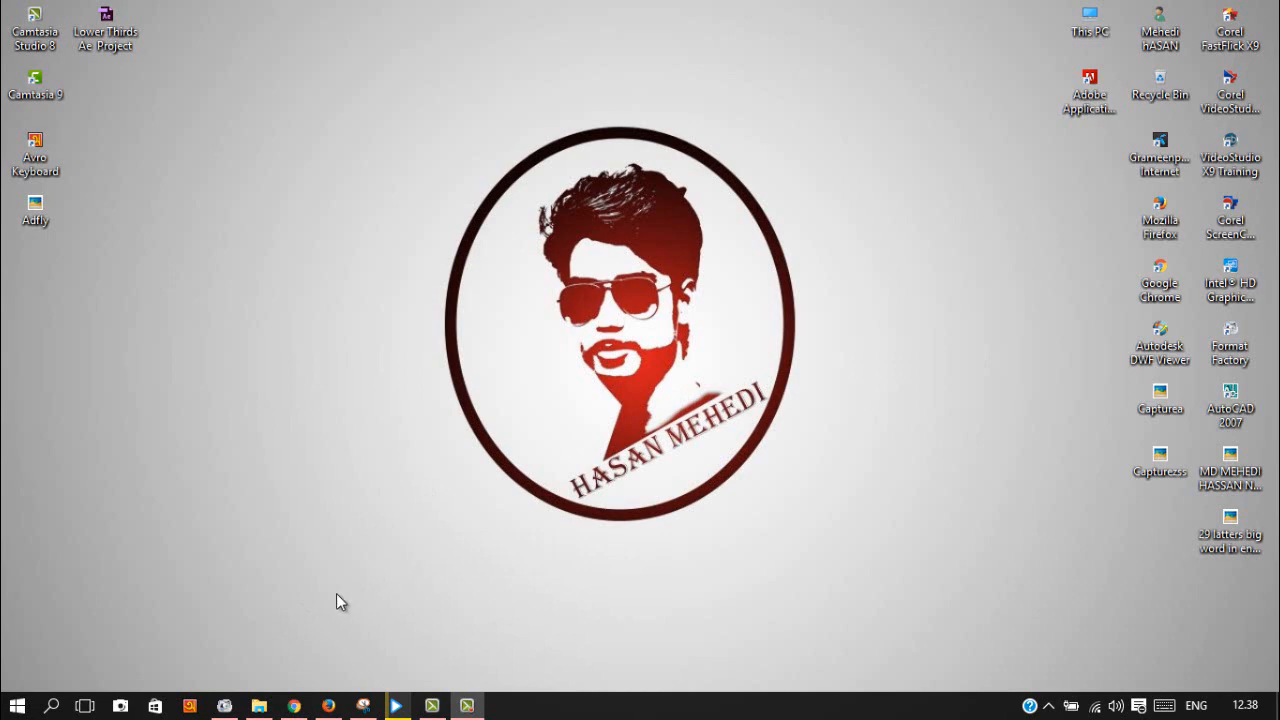
Step: Bring the adf.ly window forward and open the 'Join Adf.ly today!' sign-up form via Join Now
click(295, 707)
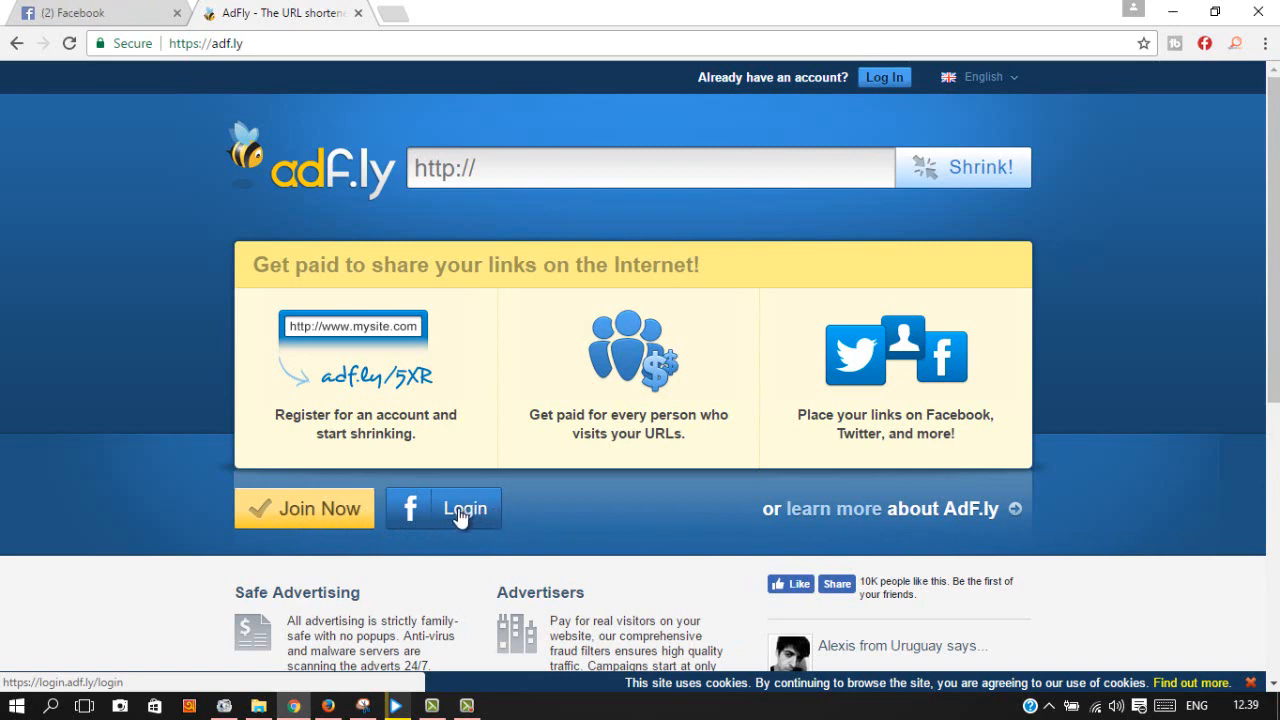
click(303, 515)
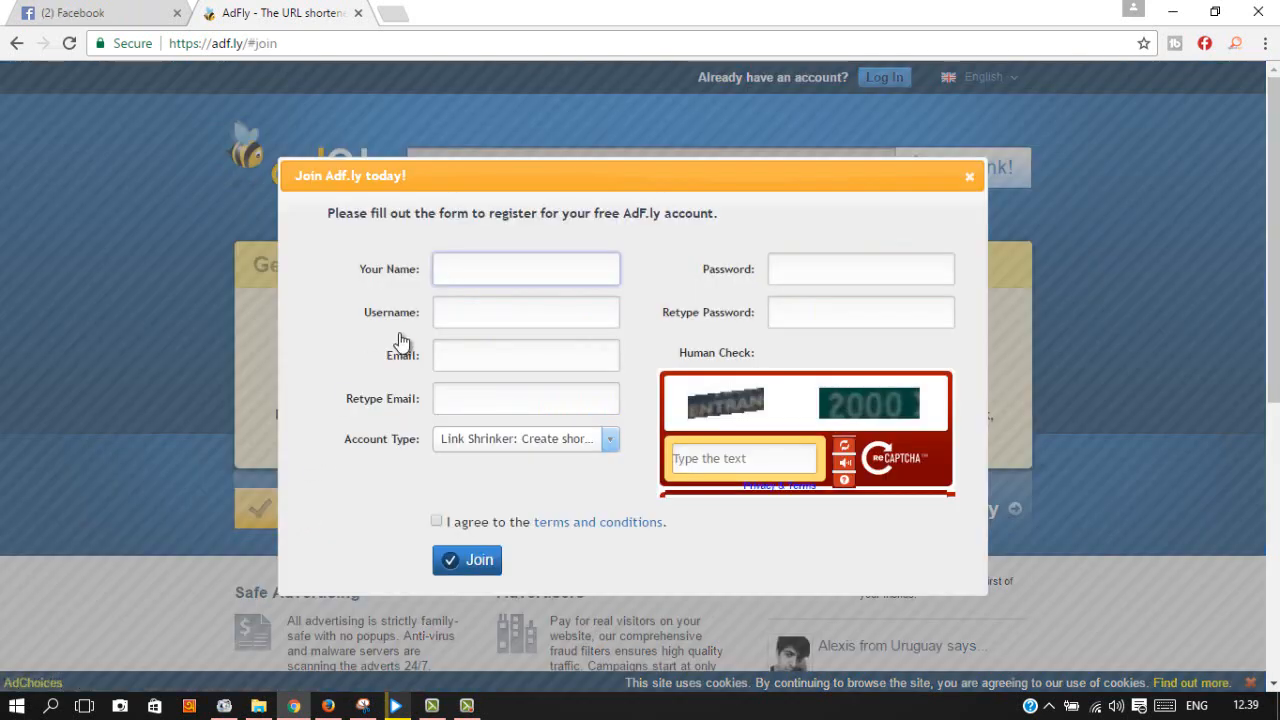
Step: Enter the account holder's full name and a 4–12 character username in the sign-up form
click(452, 268)
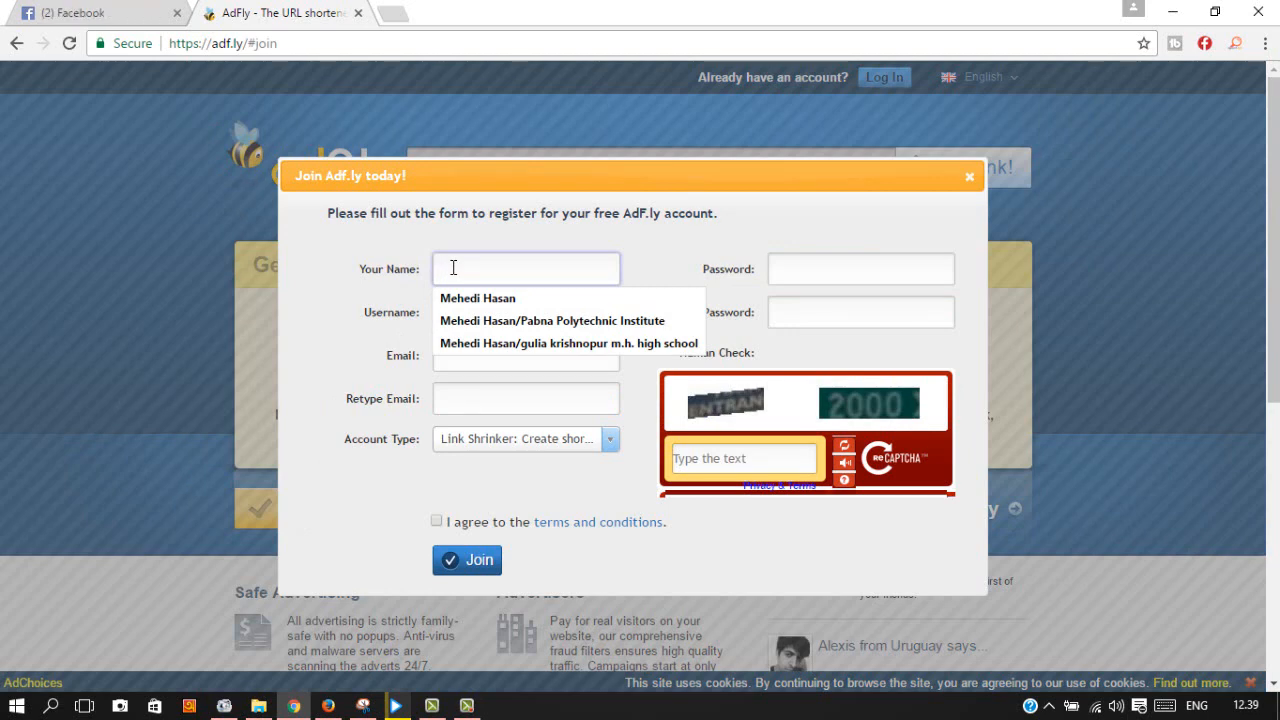
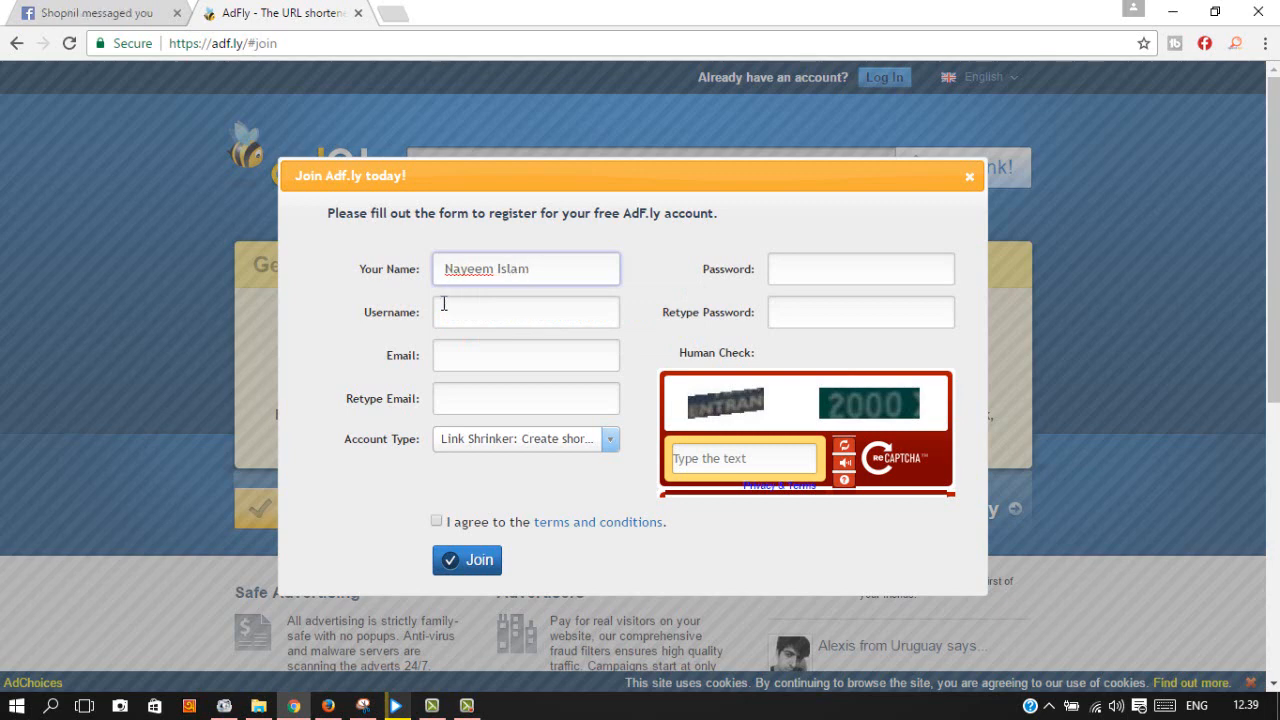
click(458, 312)
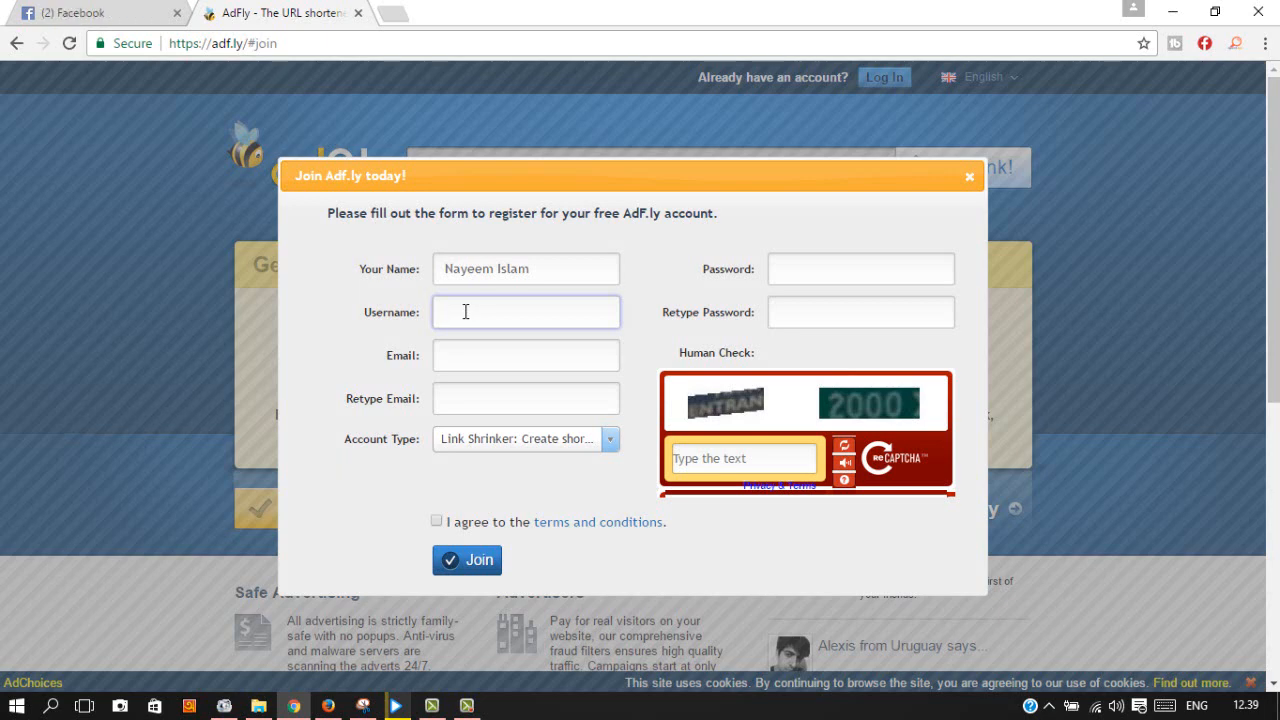
text(N)
key(BackSpace)
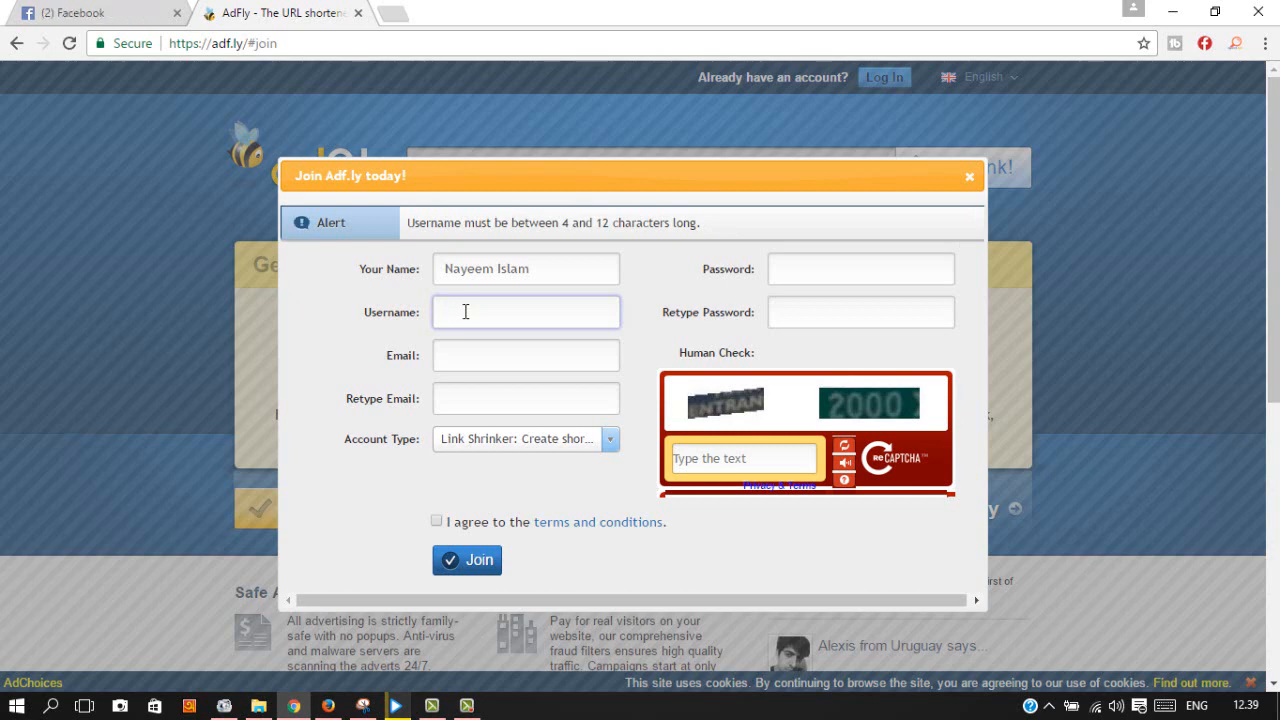
text(na)
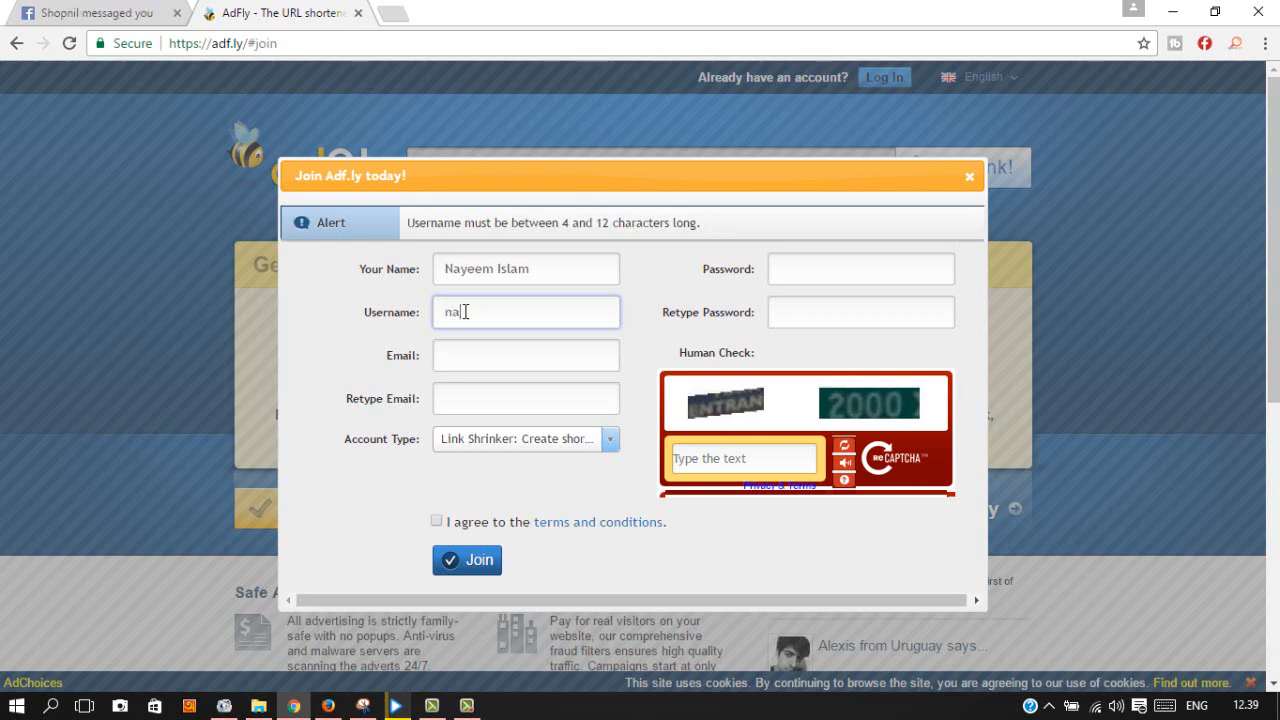
text(yeem)
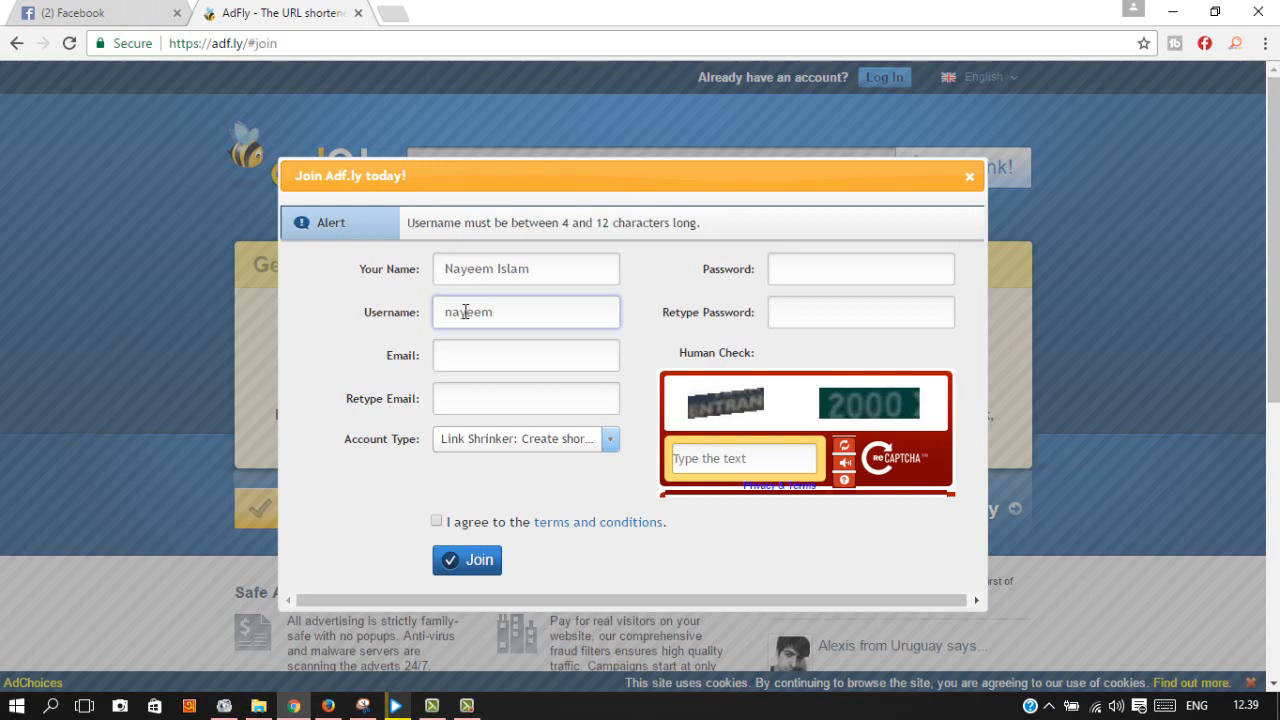
text(489)
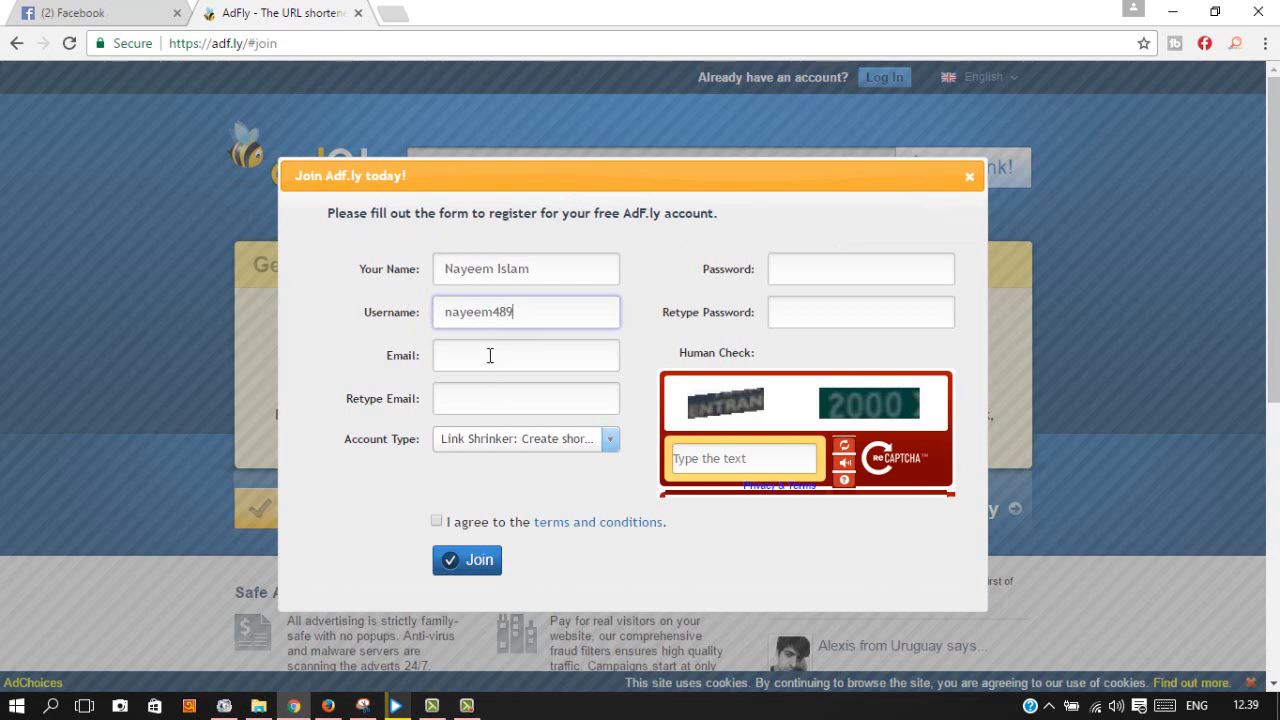
Step: Enter the Gmail address, then copy and paste it into the Retype Email field
click(490, 355)
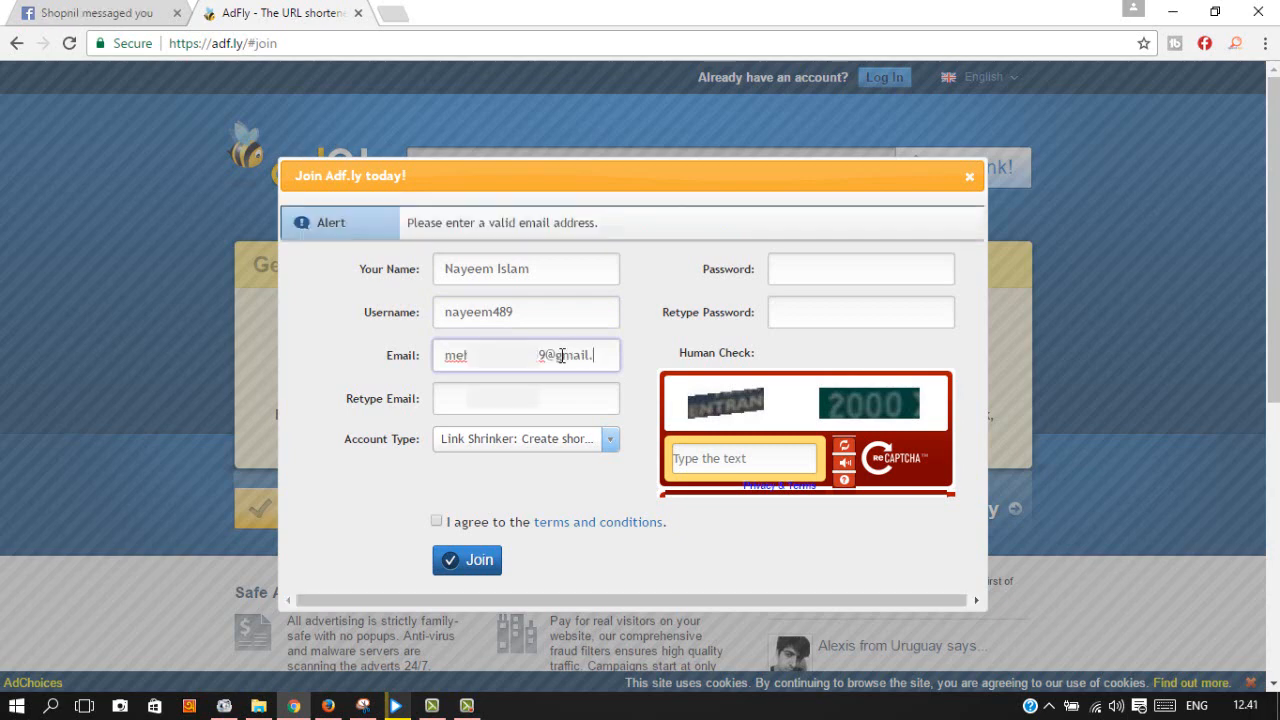
text(com)
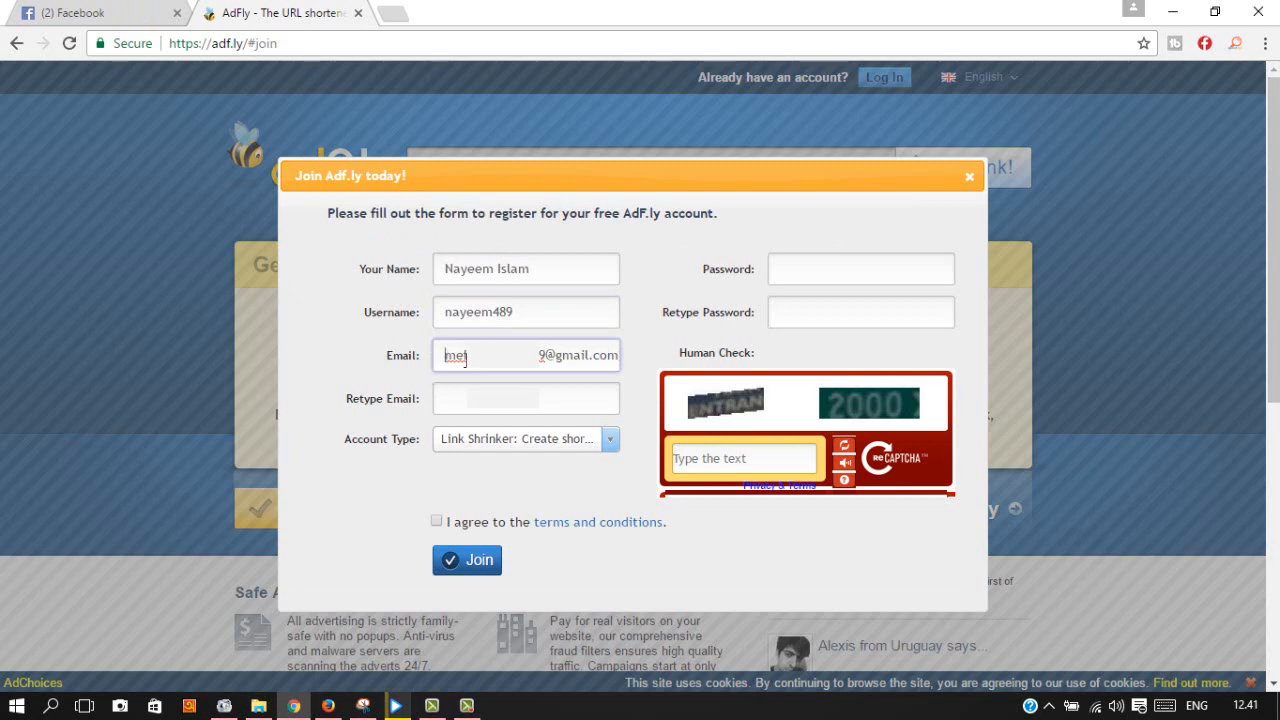
drag(462, 357, 723, 366)
right_click(540, 360)
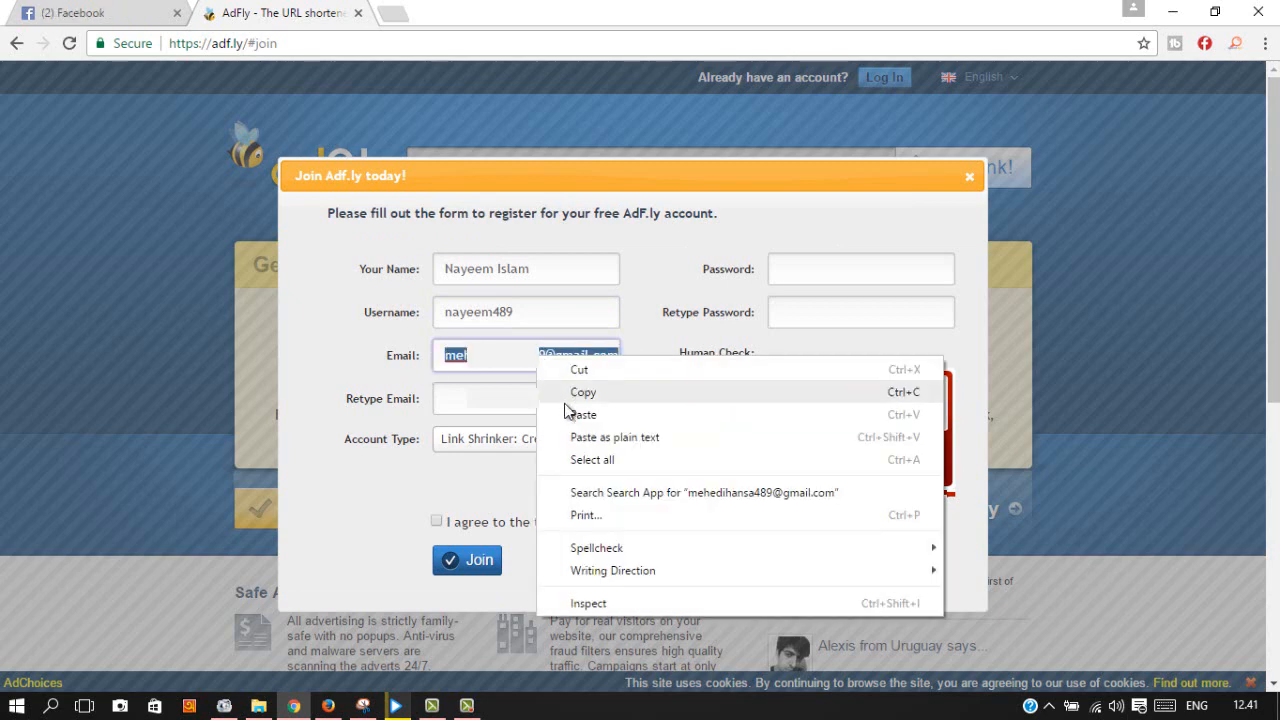
click(585, 393)
right_click(536, 404)
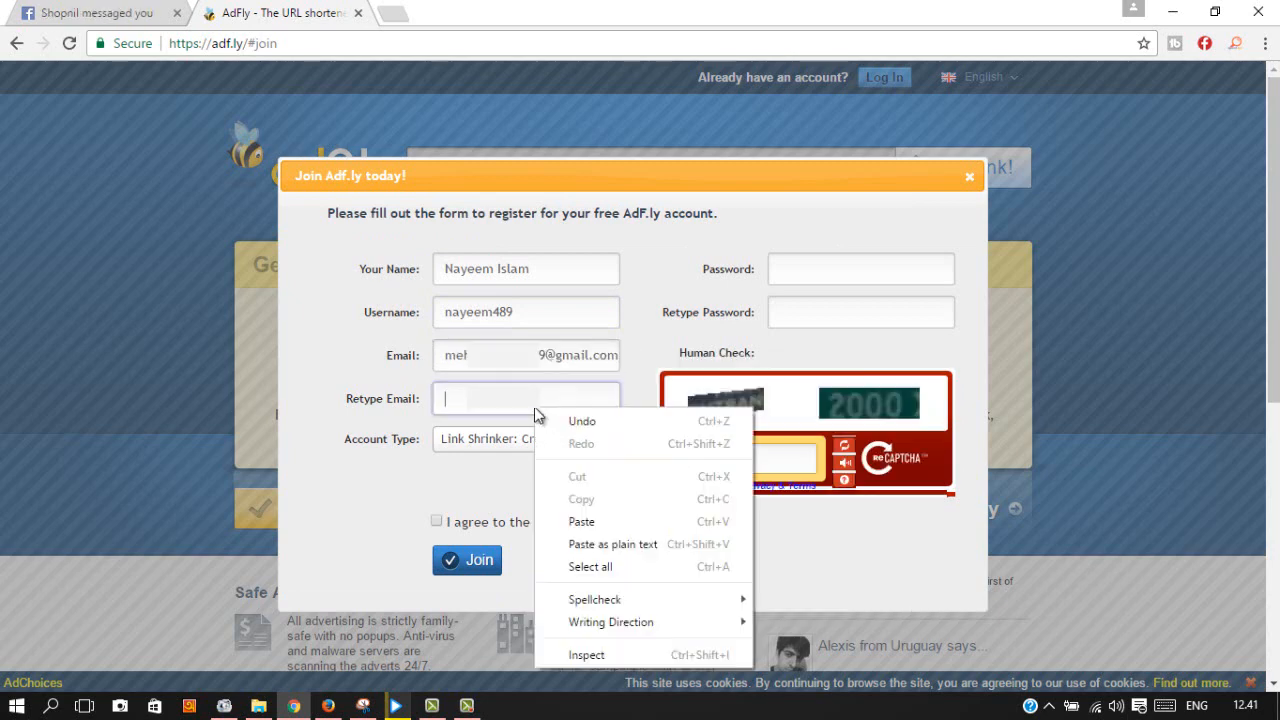
click(582, 522)
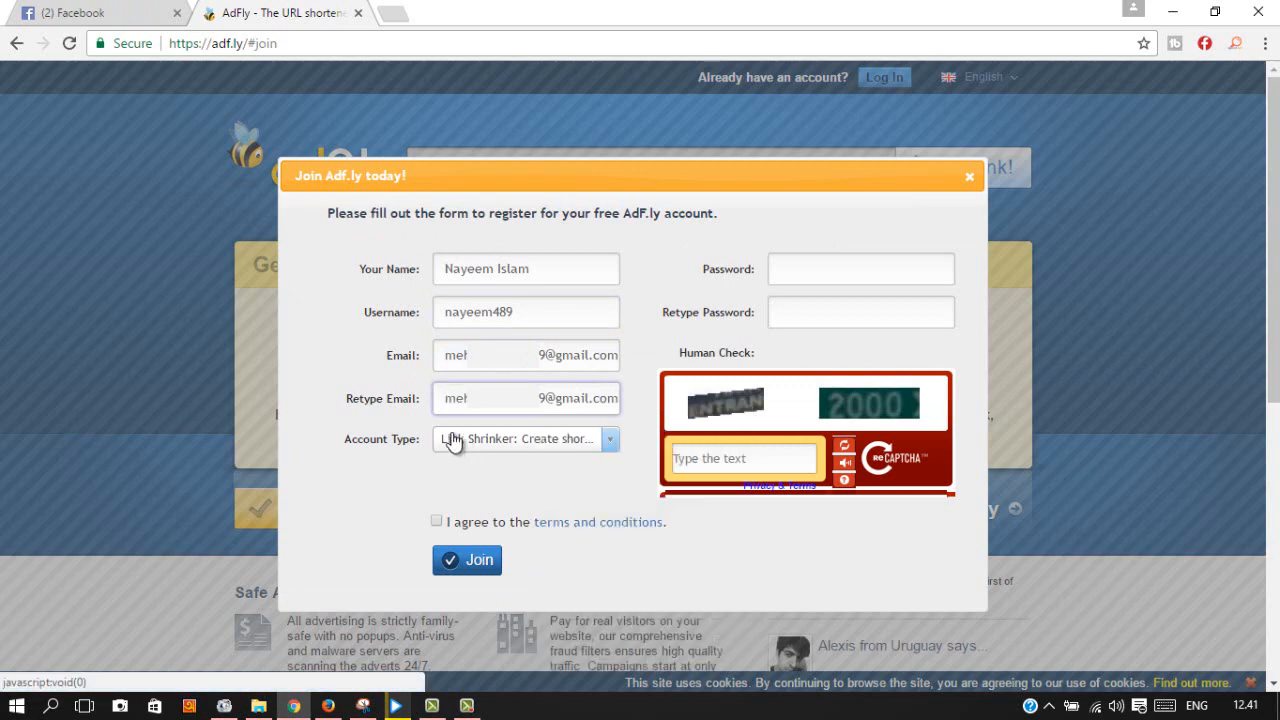
Step: Keep Link Shrinker selected as the account type
click(610, 444)
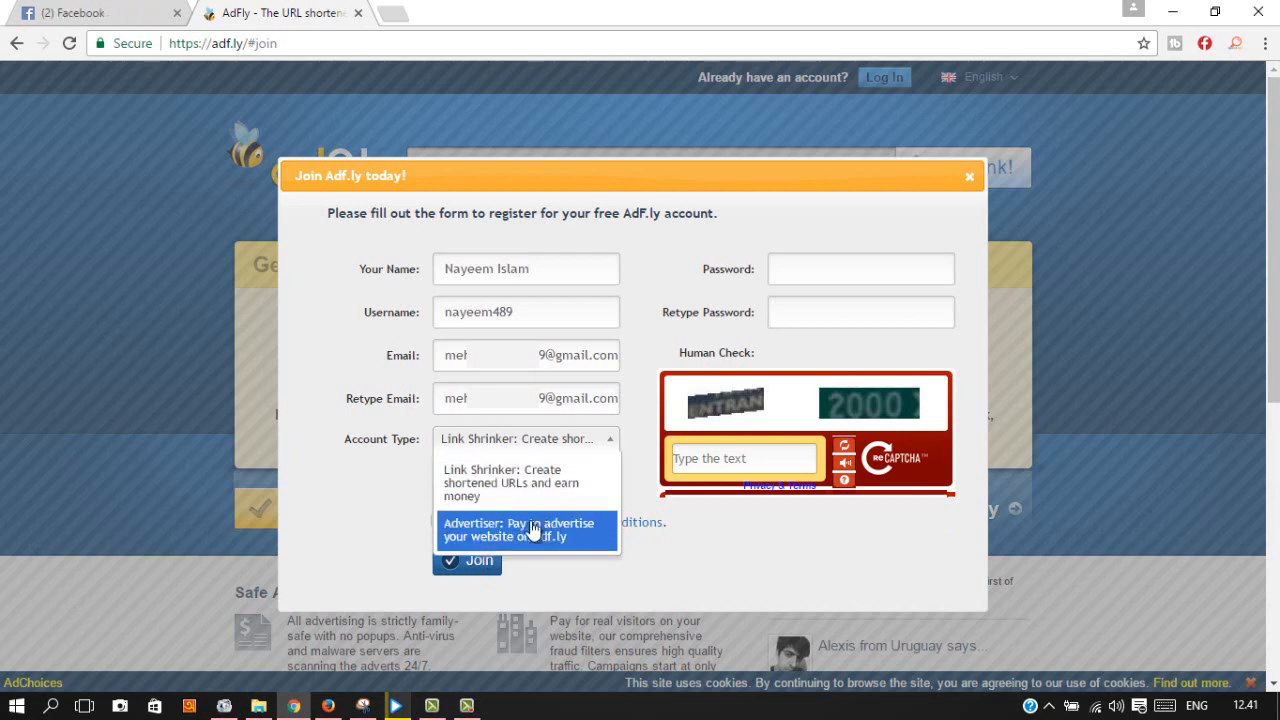
click(497, 482)
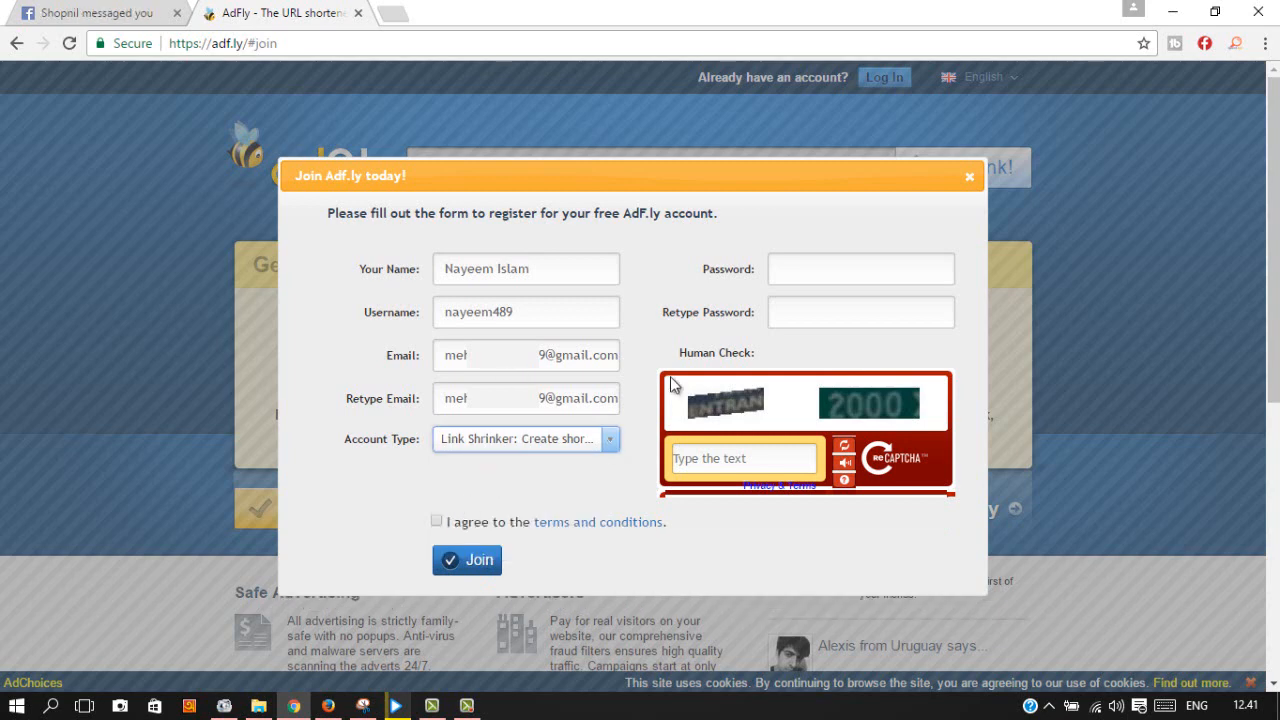
click(789, 270)
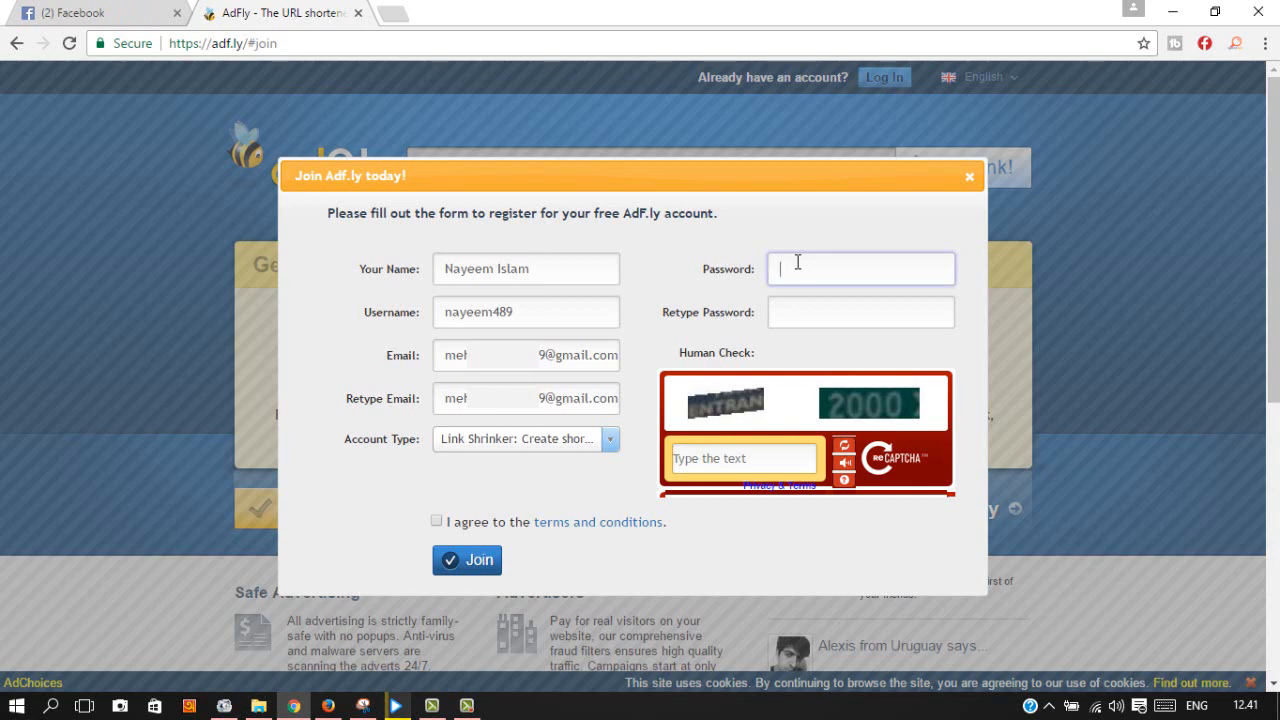
Step: Enter the account password and retype it until both password fields match
text(••••••)
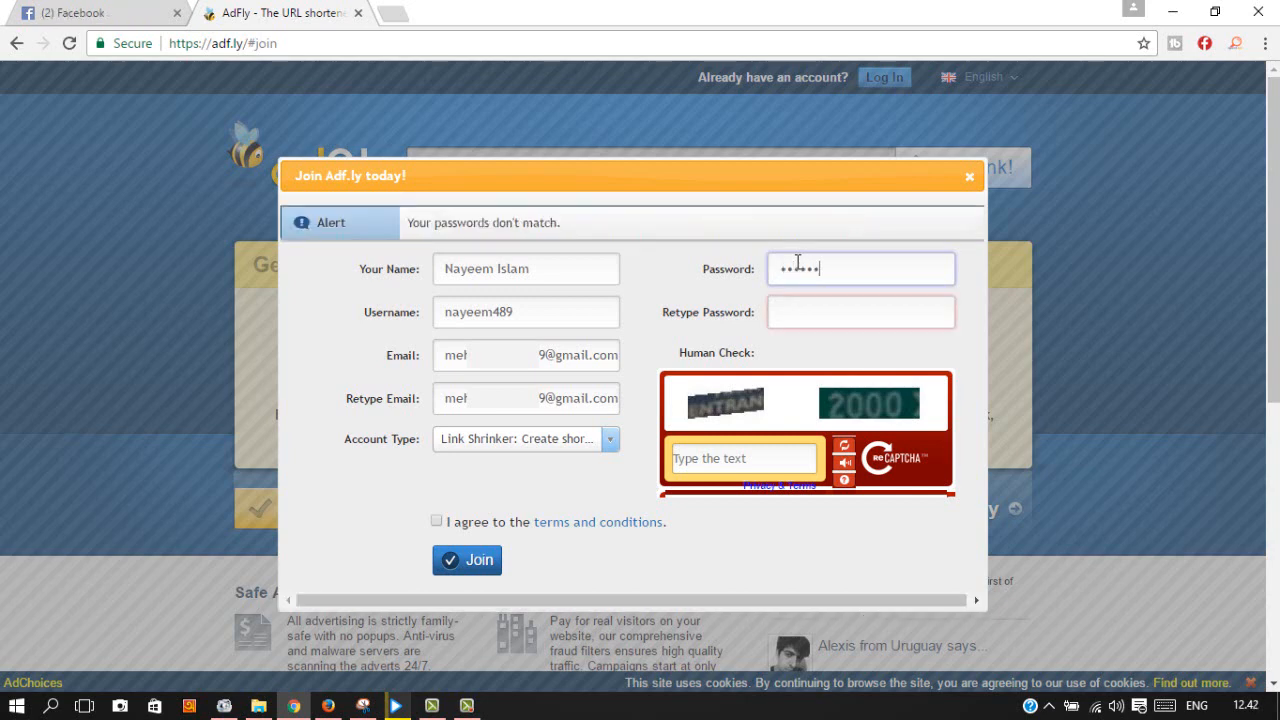
text(••••••••)
click(861, 314)
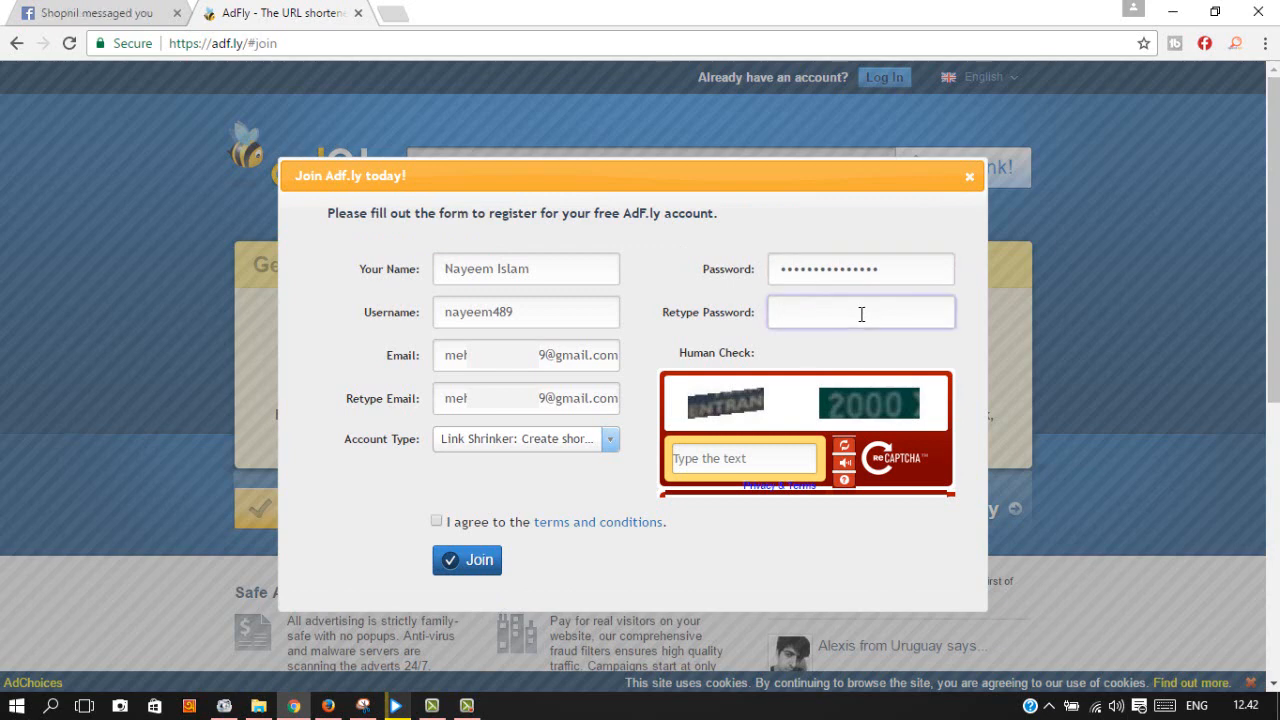
text(••••••)
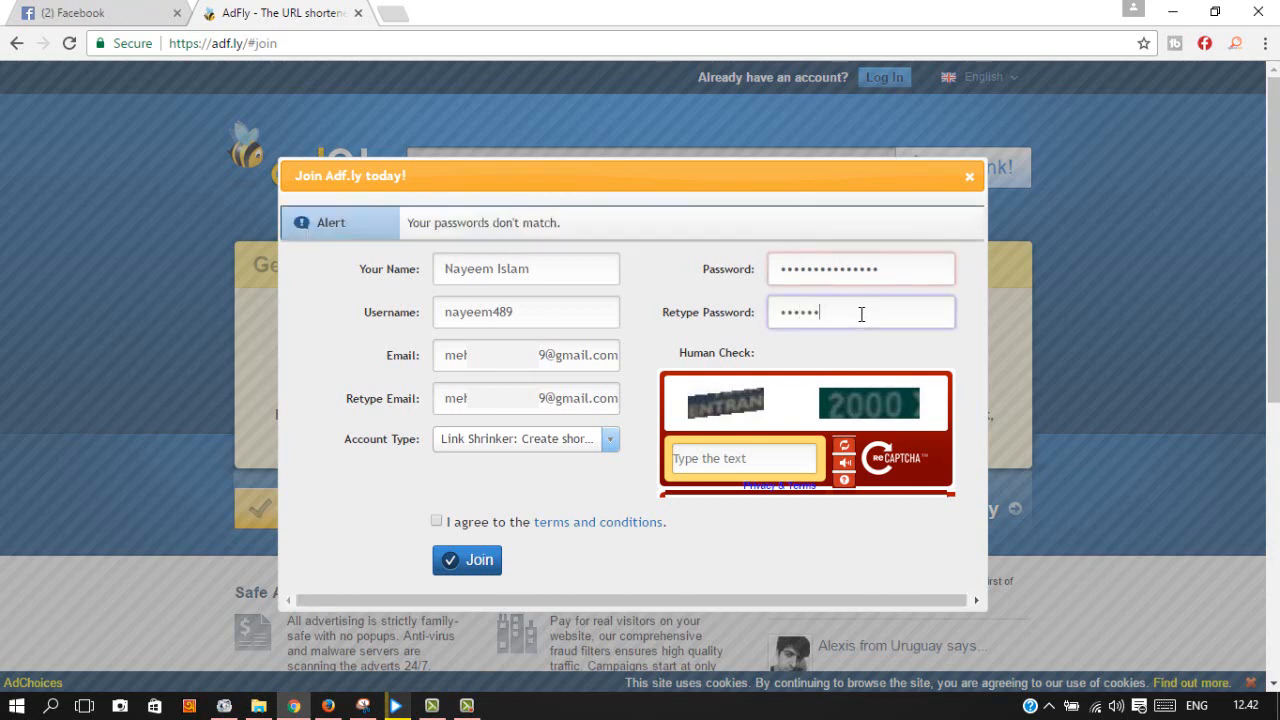
text(•••)
text(•••)
text(1)
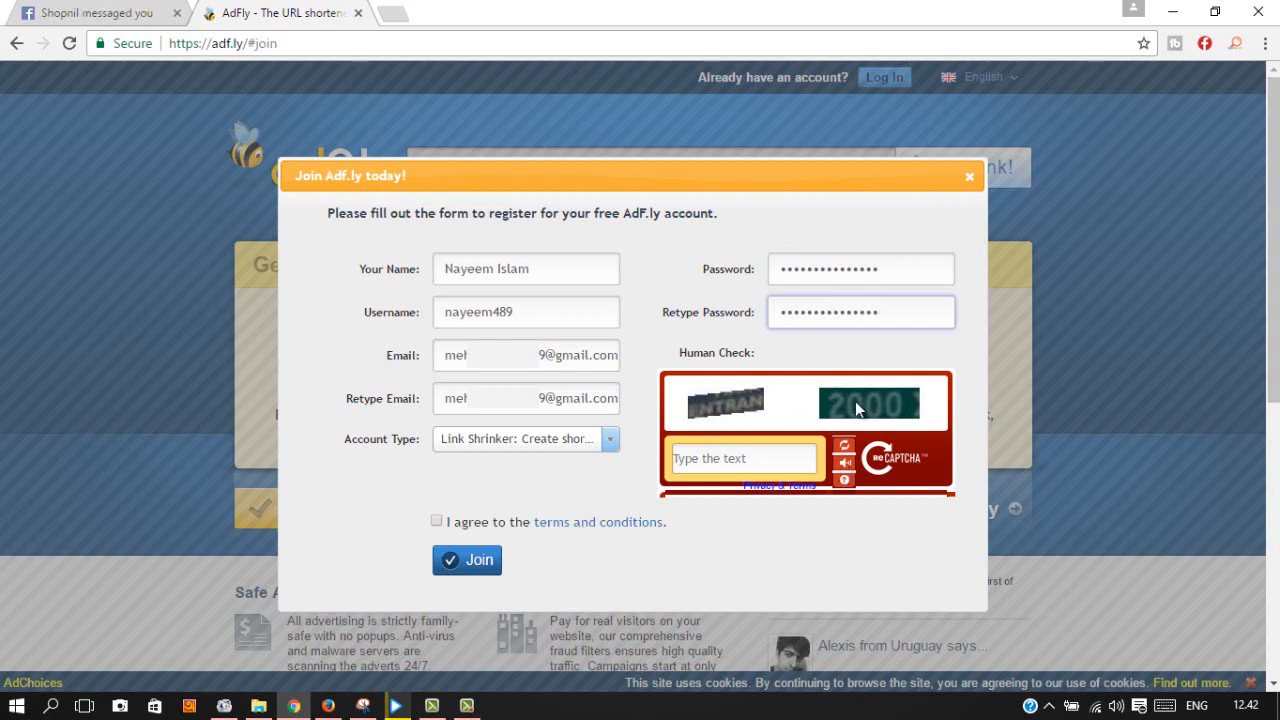
click(706, 461)
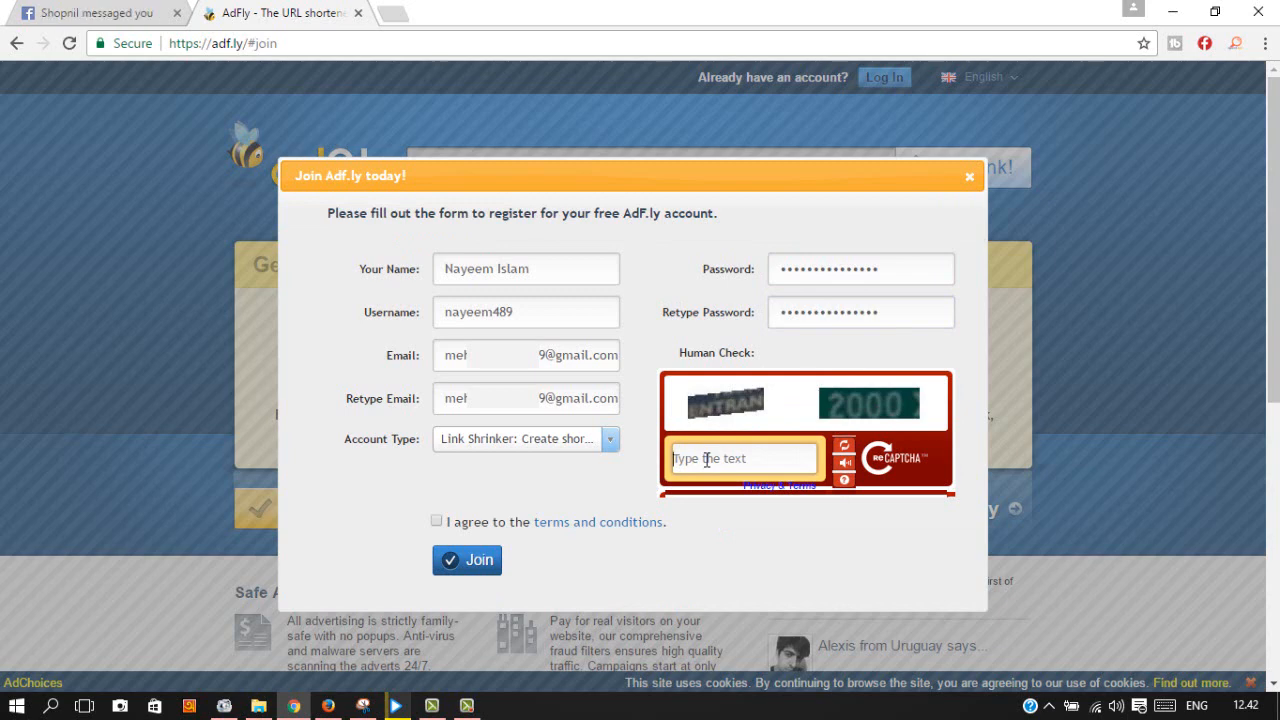
Step: Enter and correct the captcha answer, agree to the terms, and submit the registration
text(N)
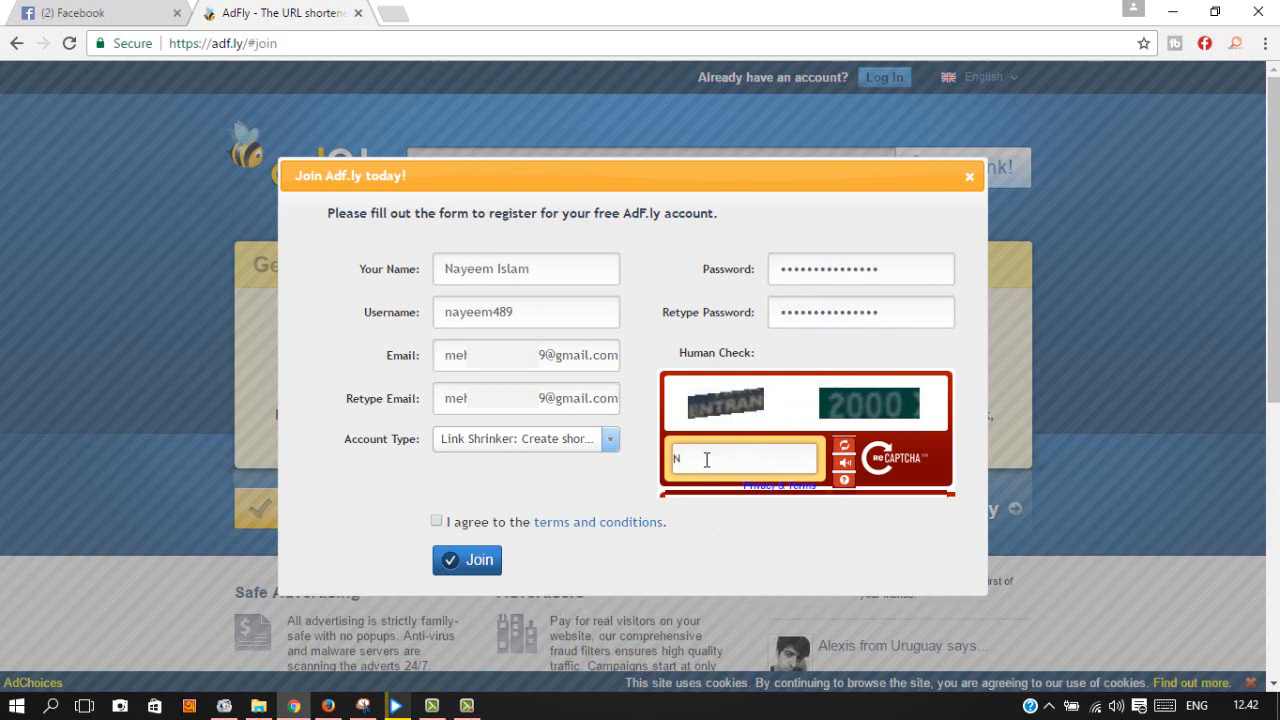
text(TRA)
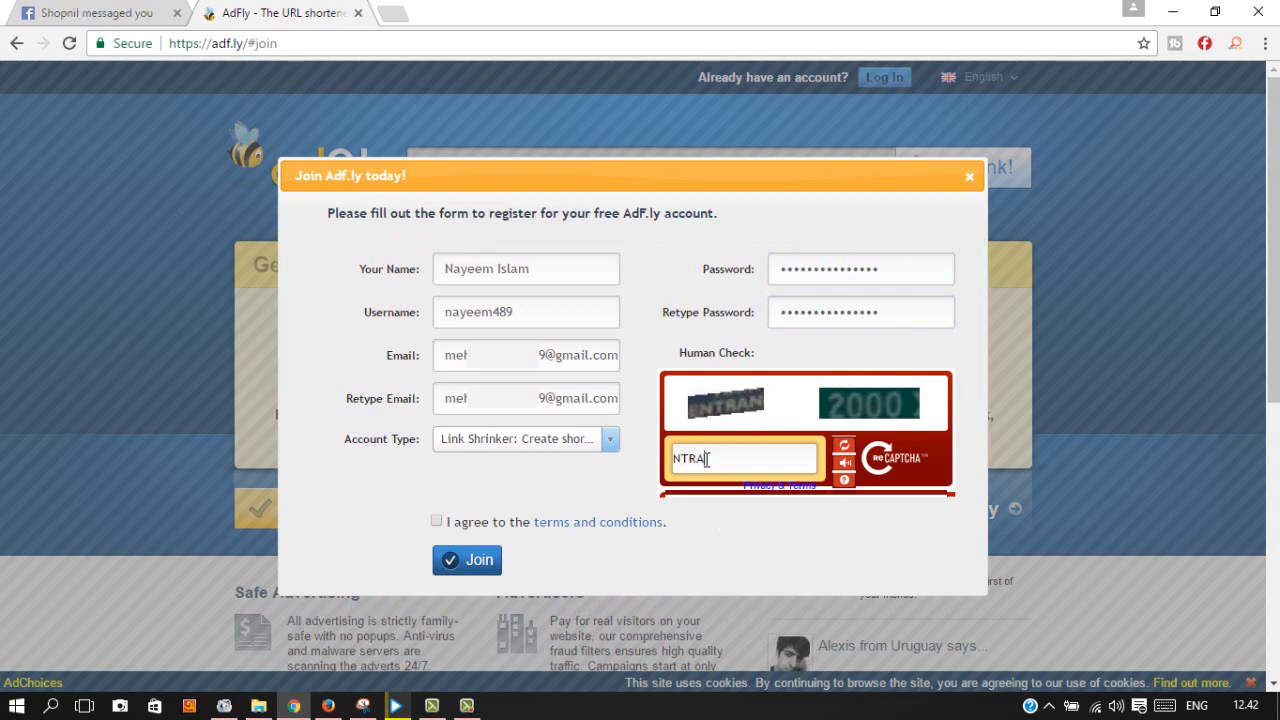
text(N)
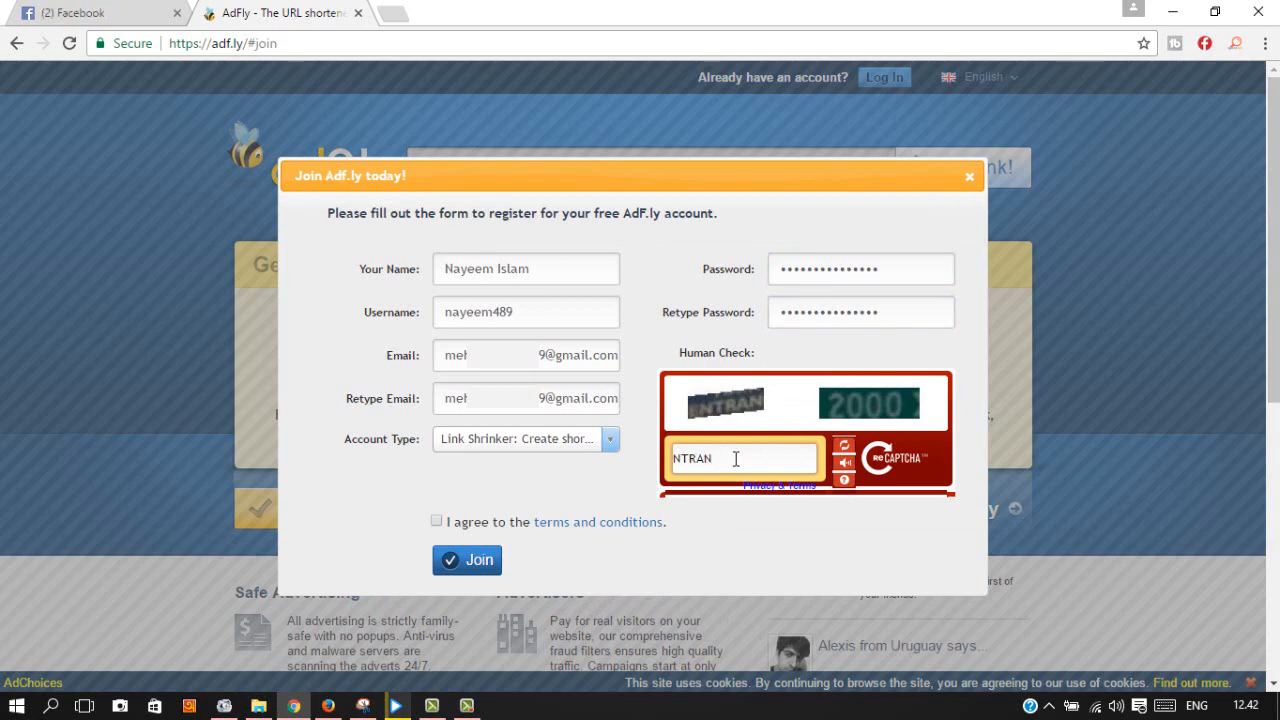
text(2000)
click(436, 521)
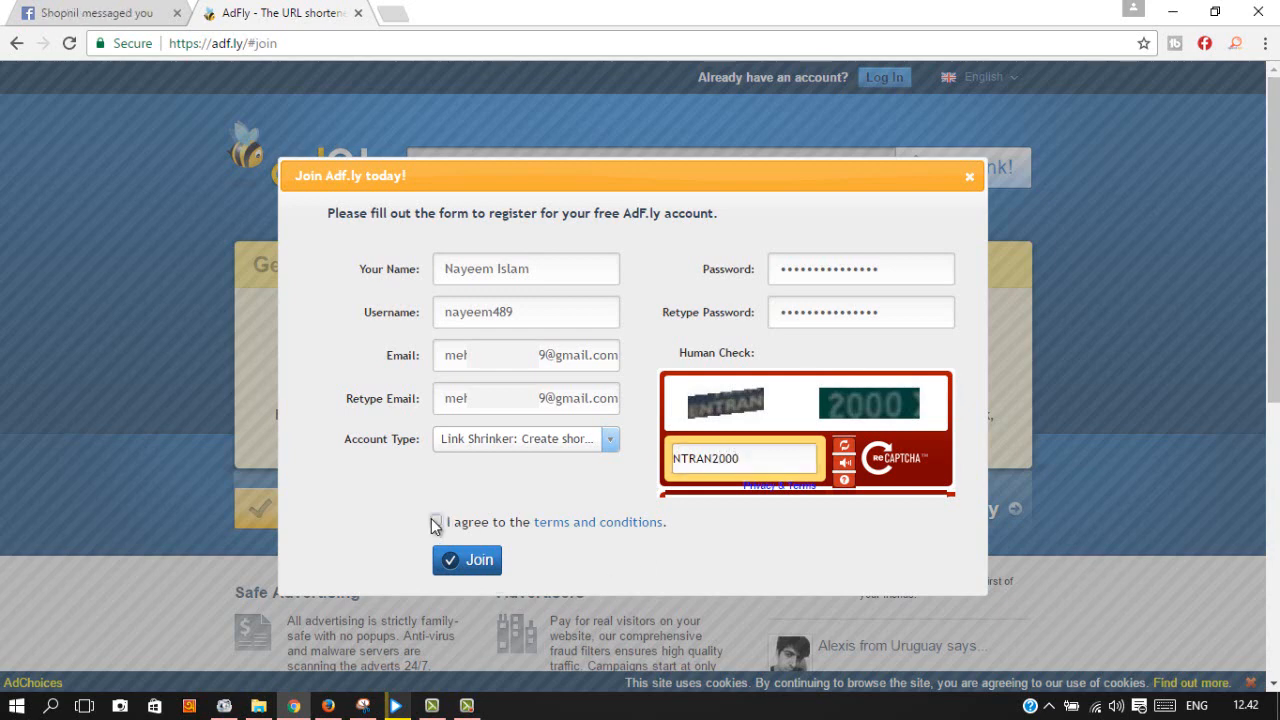
click(675, 457)
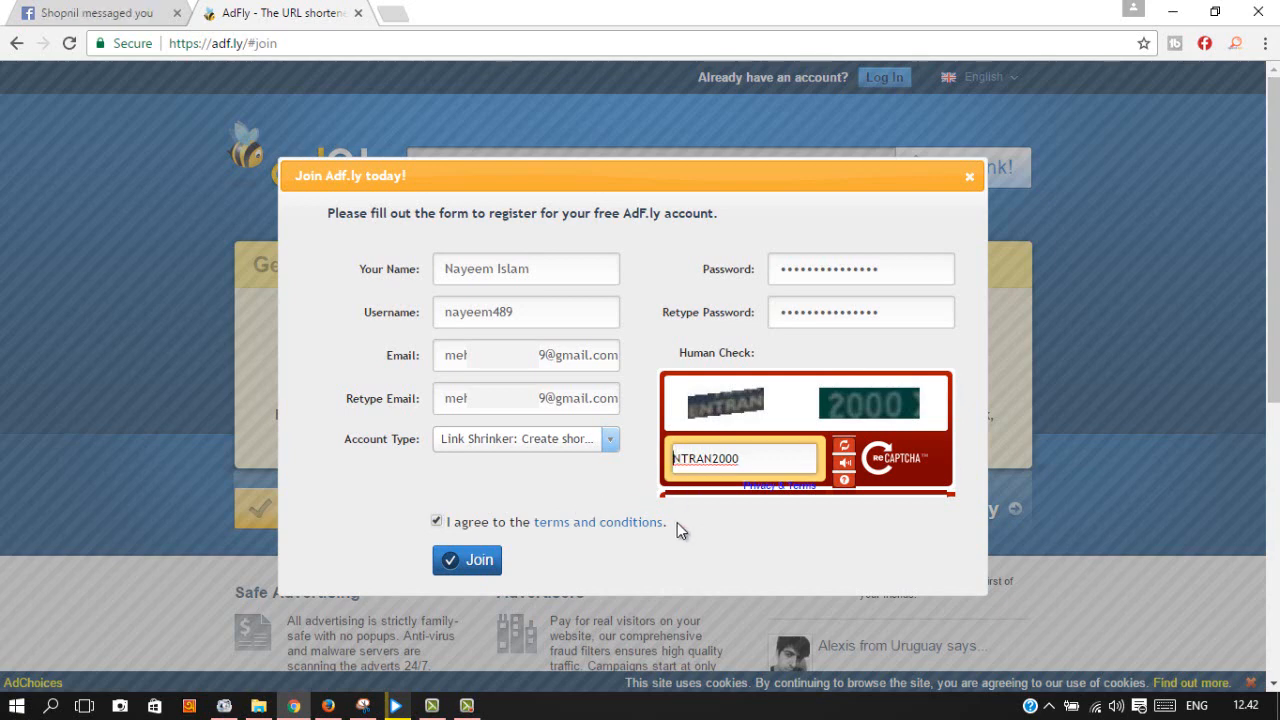
text(E)
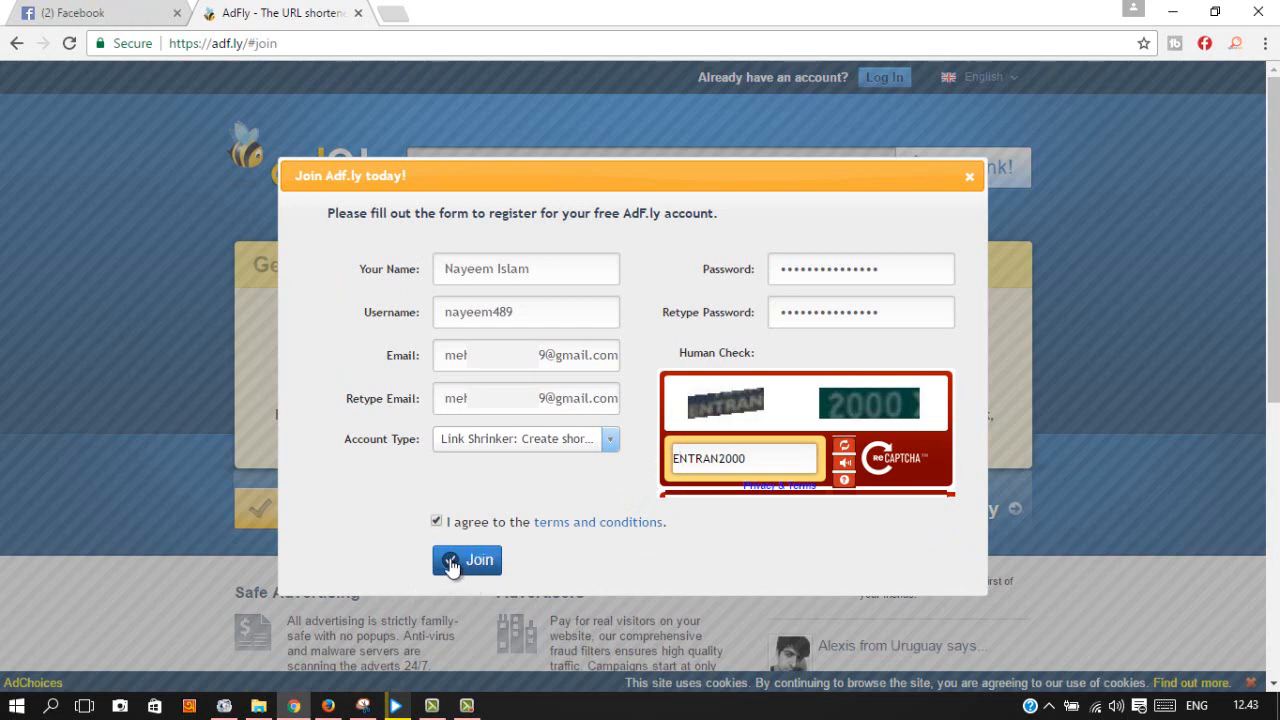
click(451, 562)
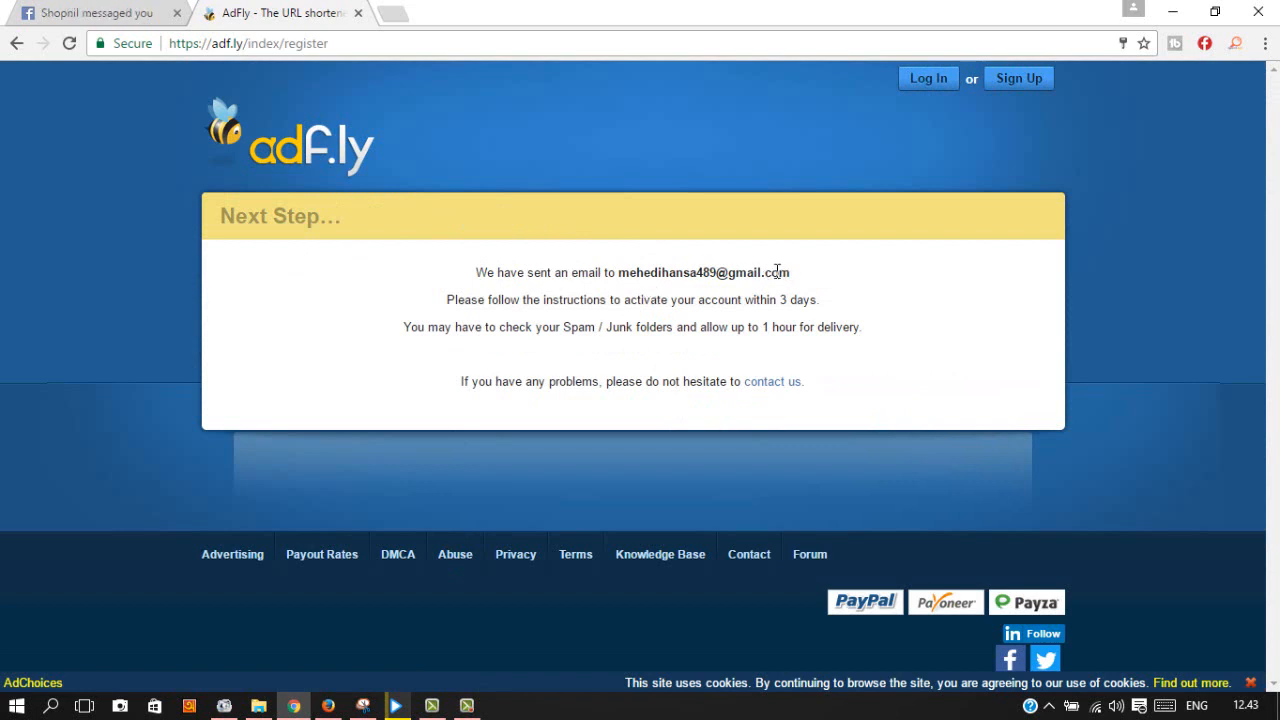
Step: Refresh the Gmail inbox and open the AdFly Account Confirmation email
click(328, 705)
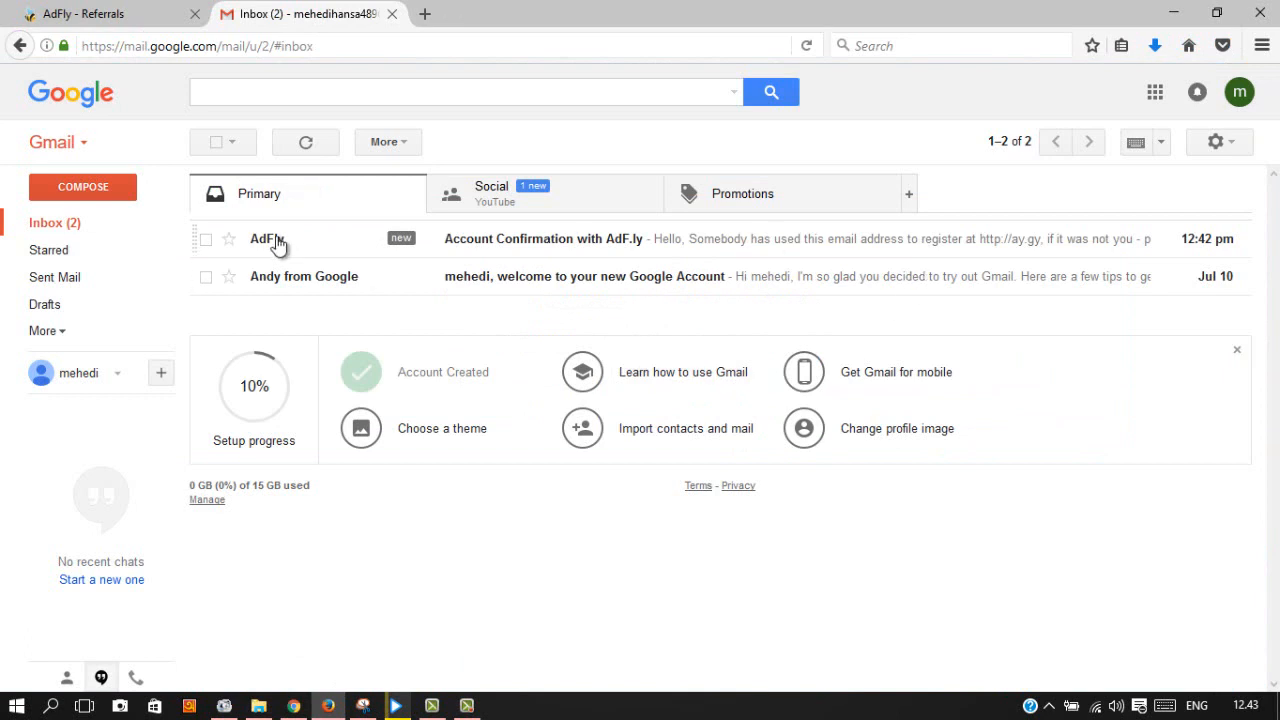
click(50, 226)
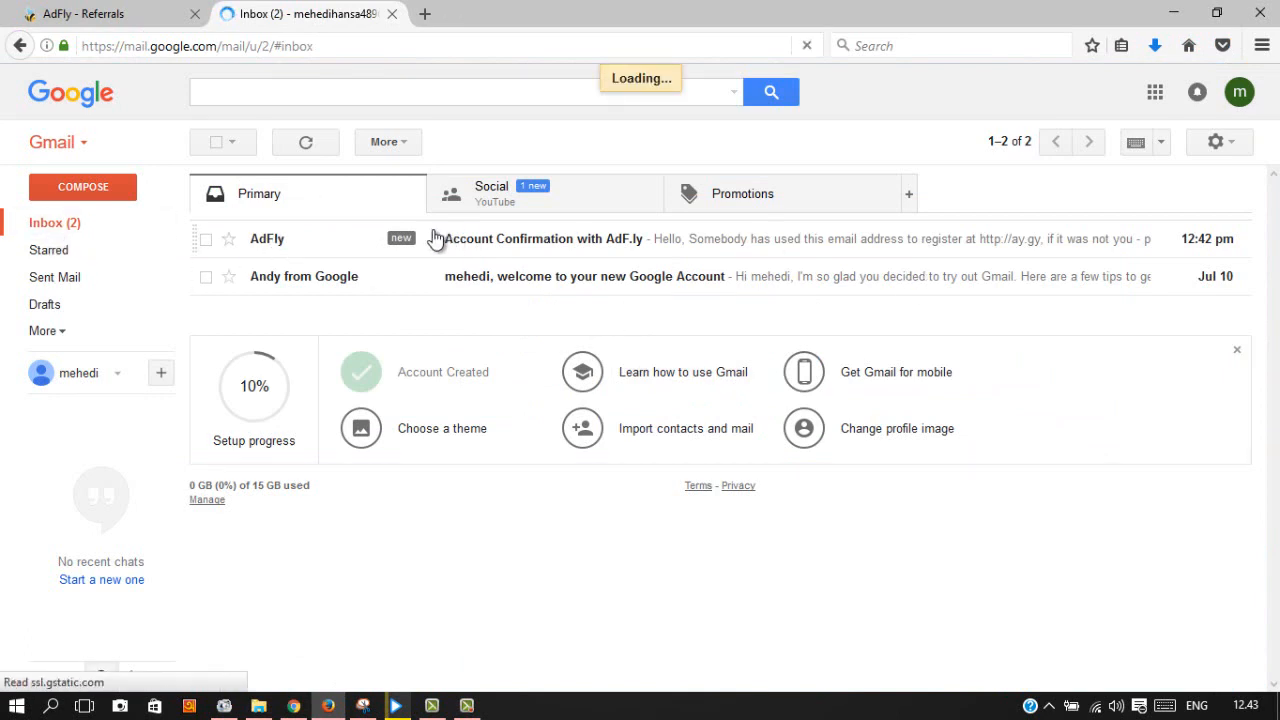
click(724, 242)
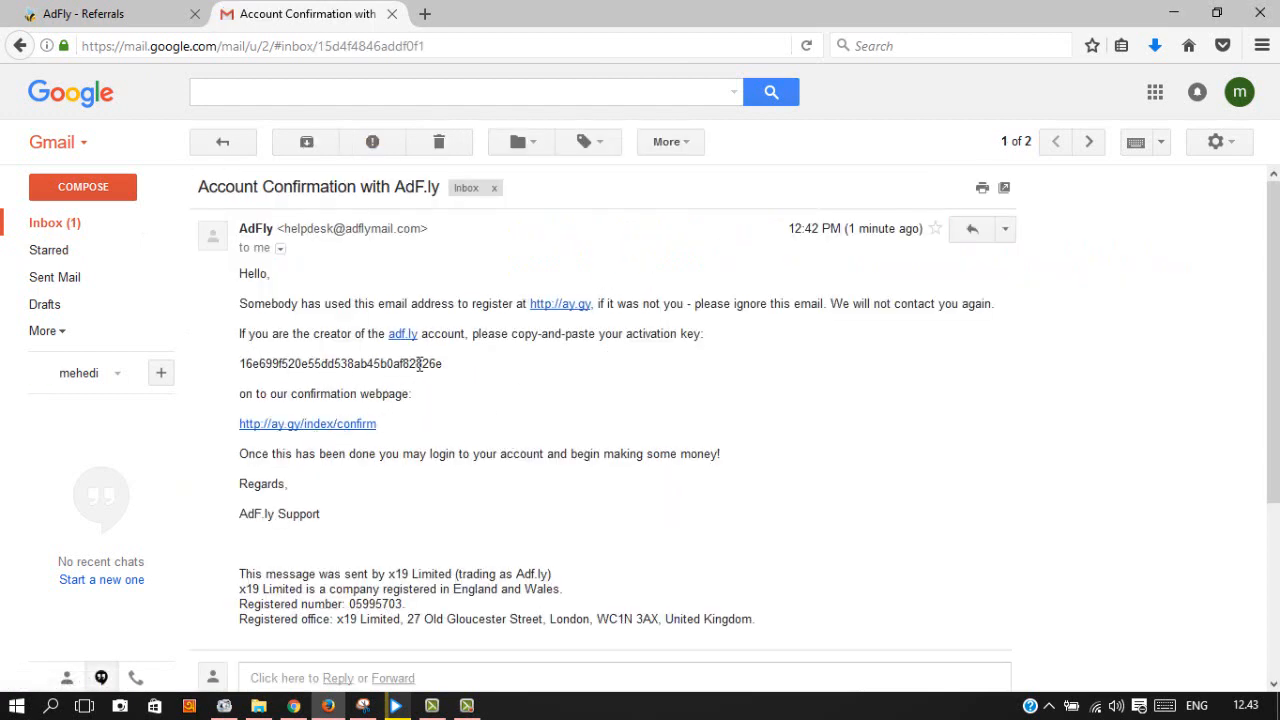
Step: Copy the activation key from the email and follow its account confirmation link
drag(443, 362, 240, 363)
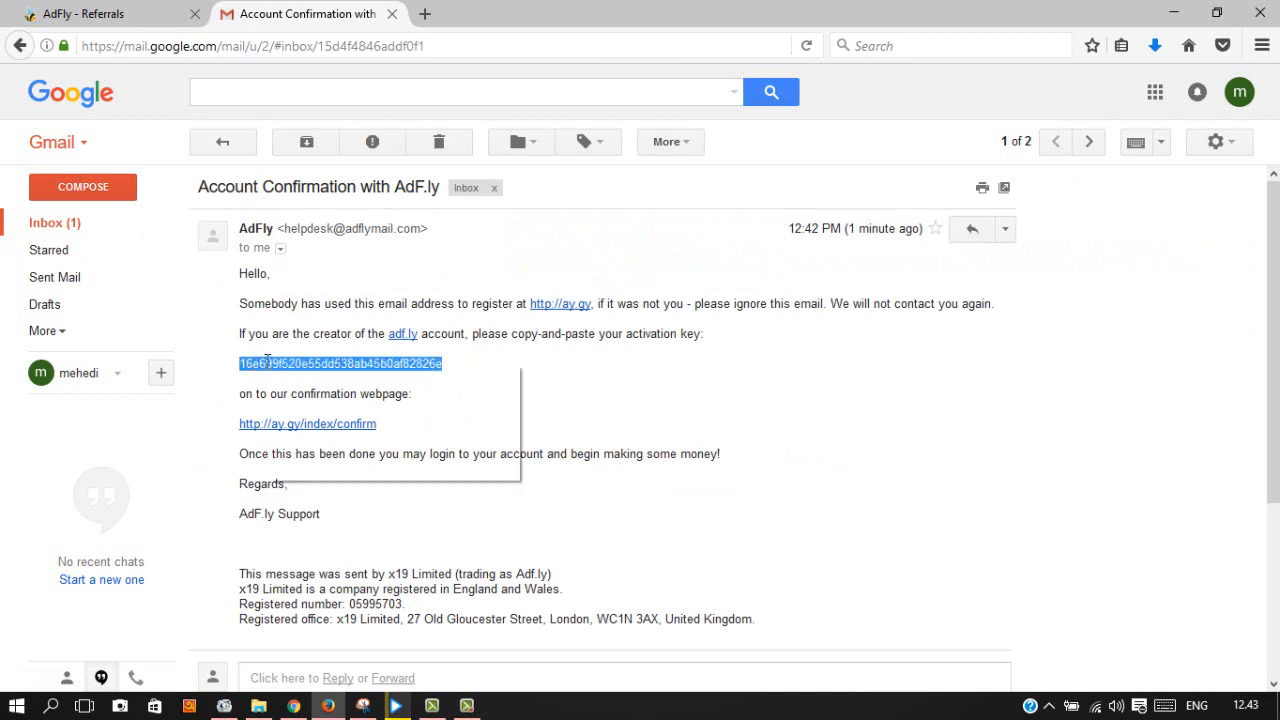
right_click(268, 364)
click(331, 377)
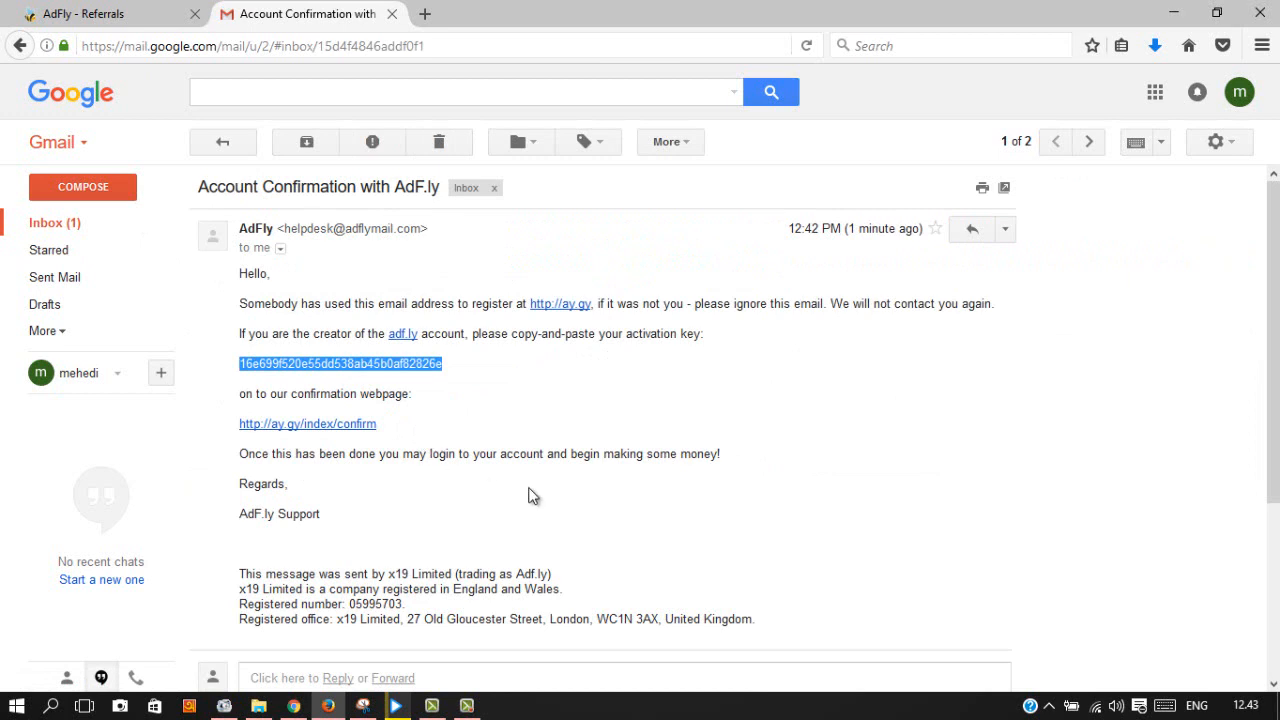
click(314, 425)
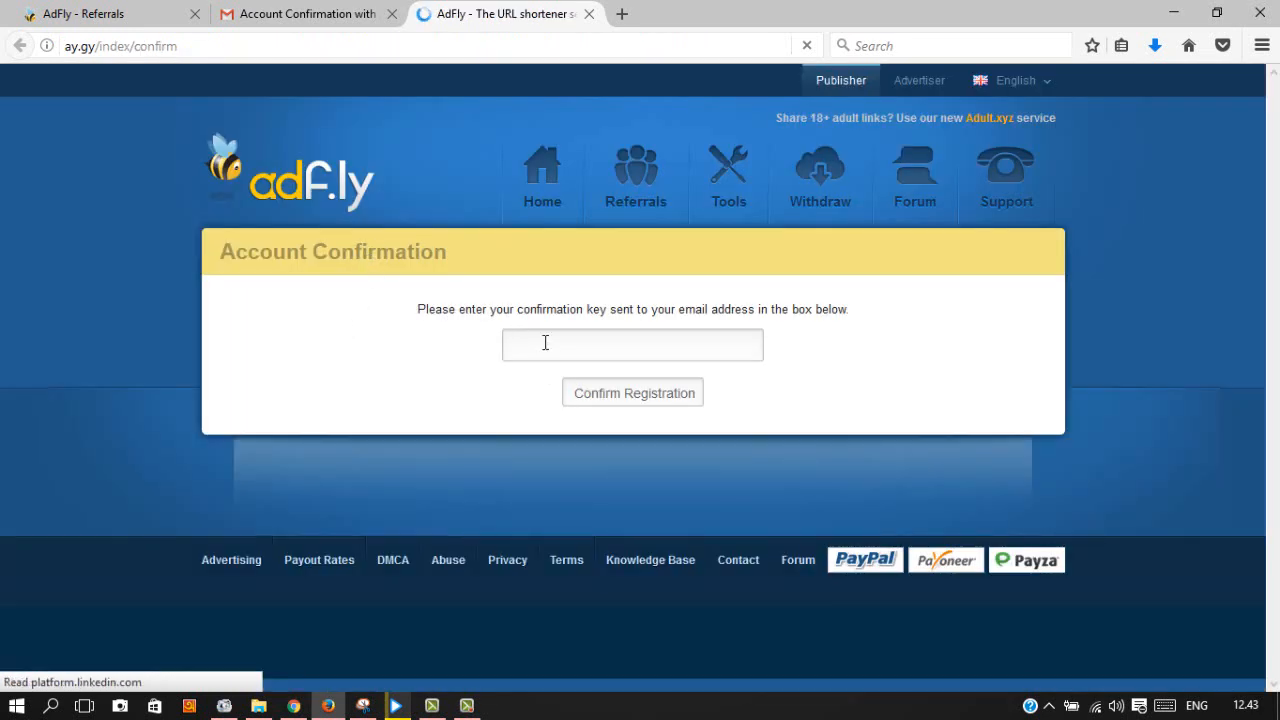
Step: Paste the activation key, confirm the registration, and return to the adf.ly Next Step window
right_click(545, 342)
click(612, 424)
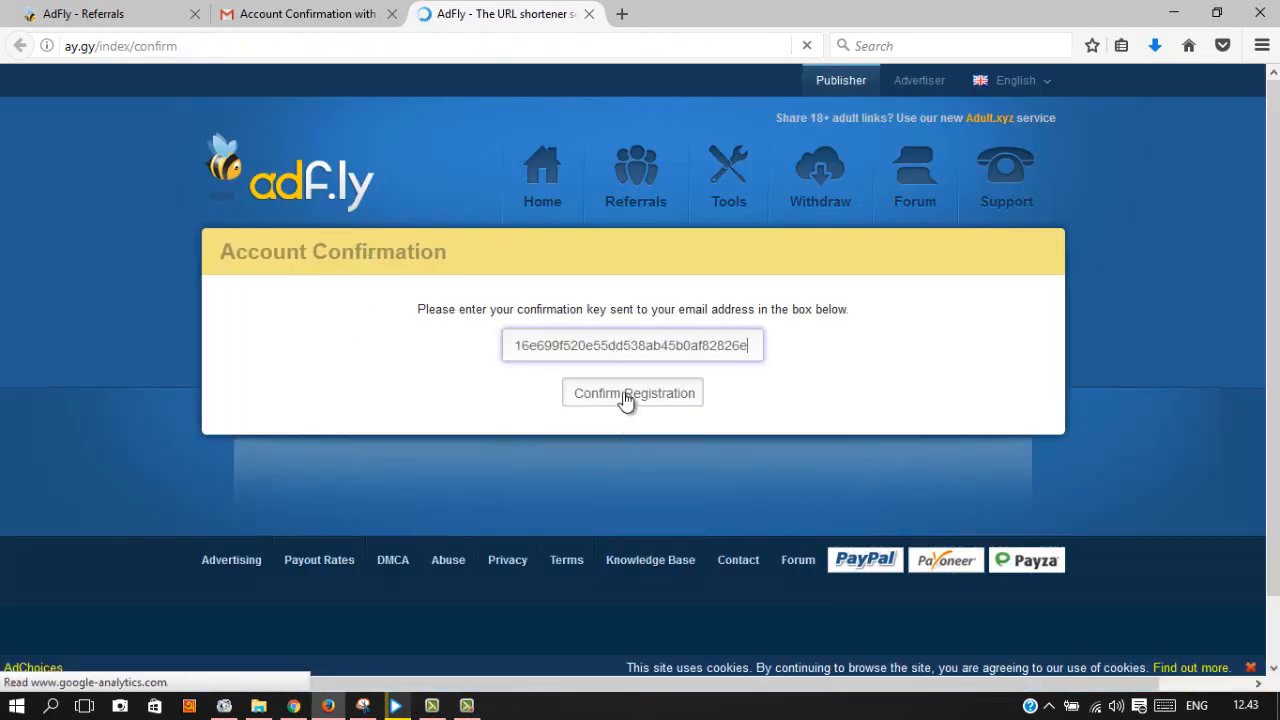
click(627, 395)
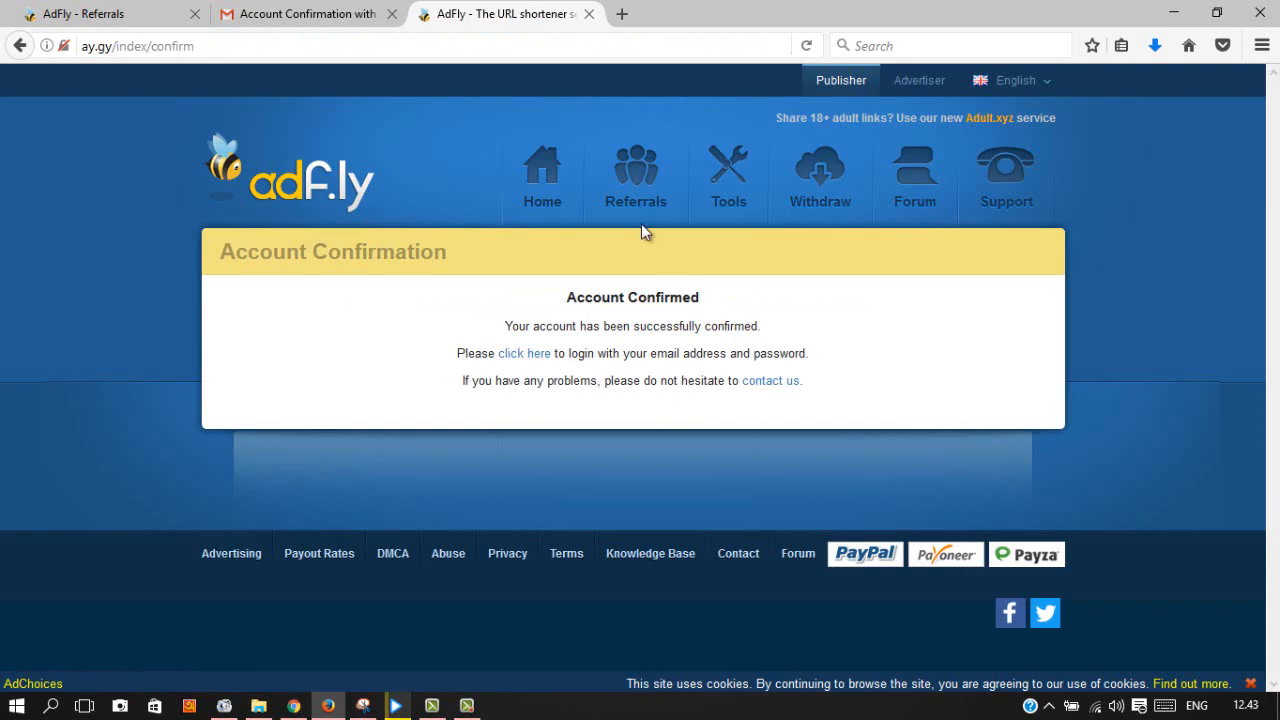
click(294, 705)
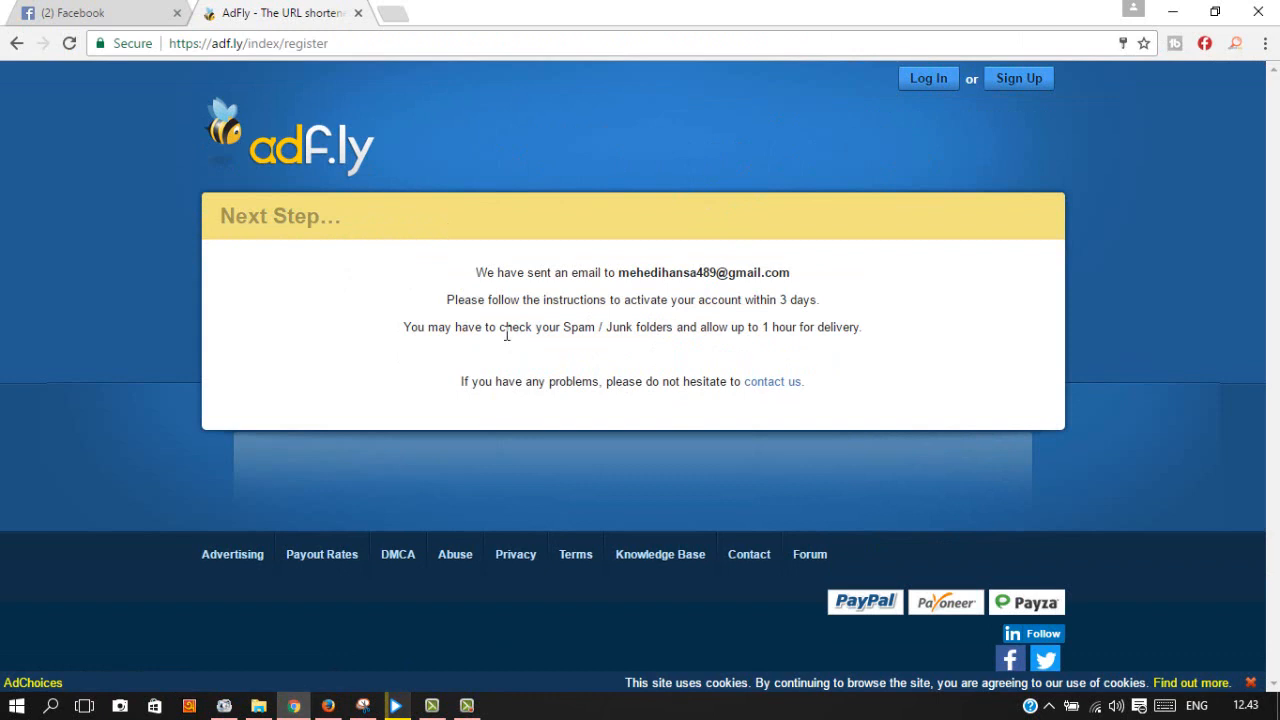
Step: Log in to AdFly with the account's email address and password
click(929, 77)
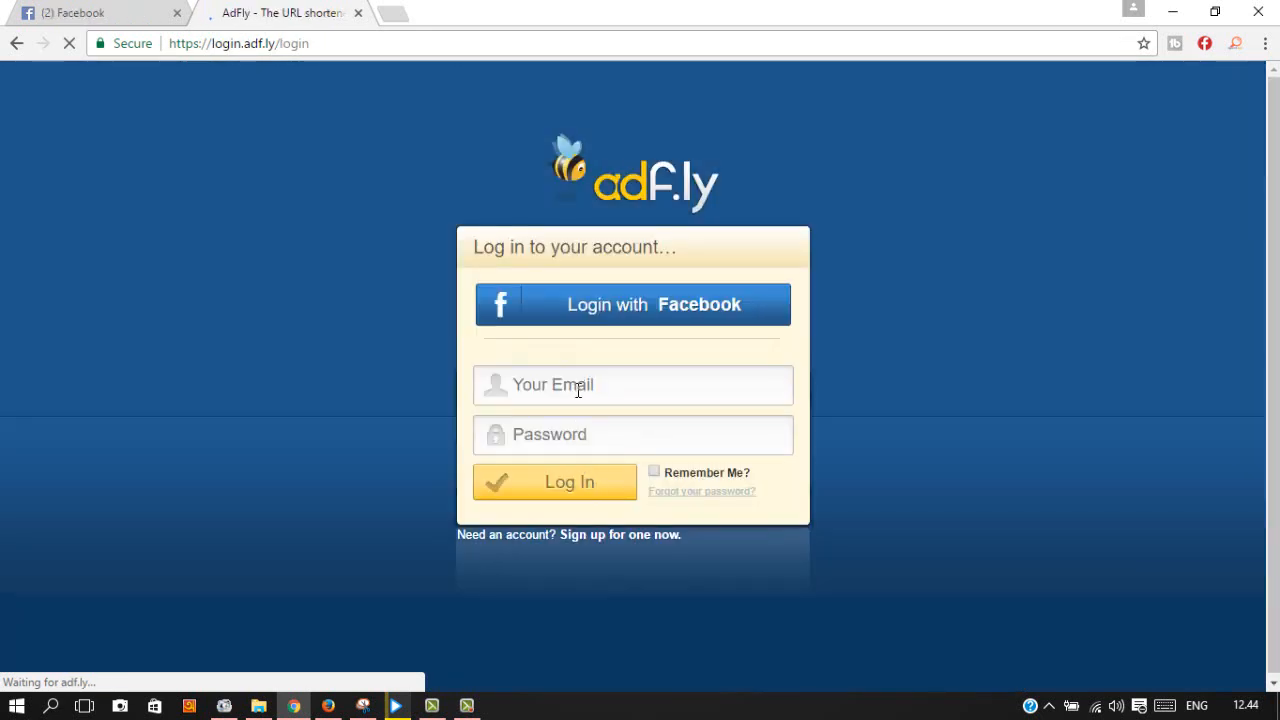
click(578, 388)
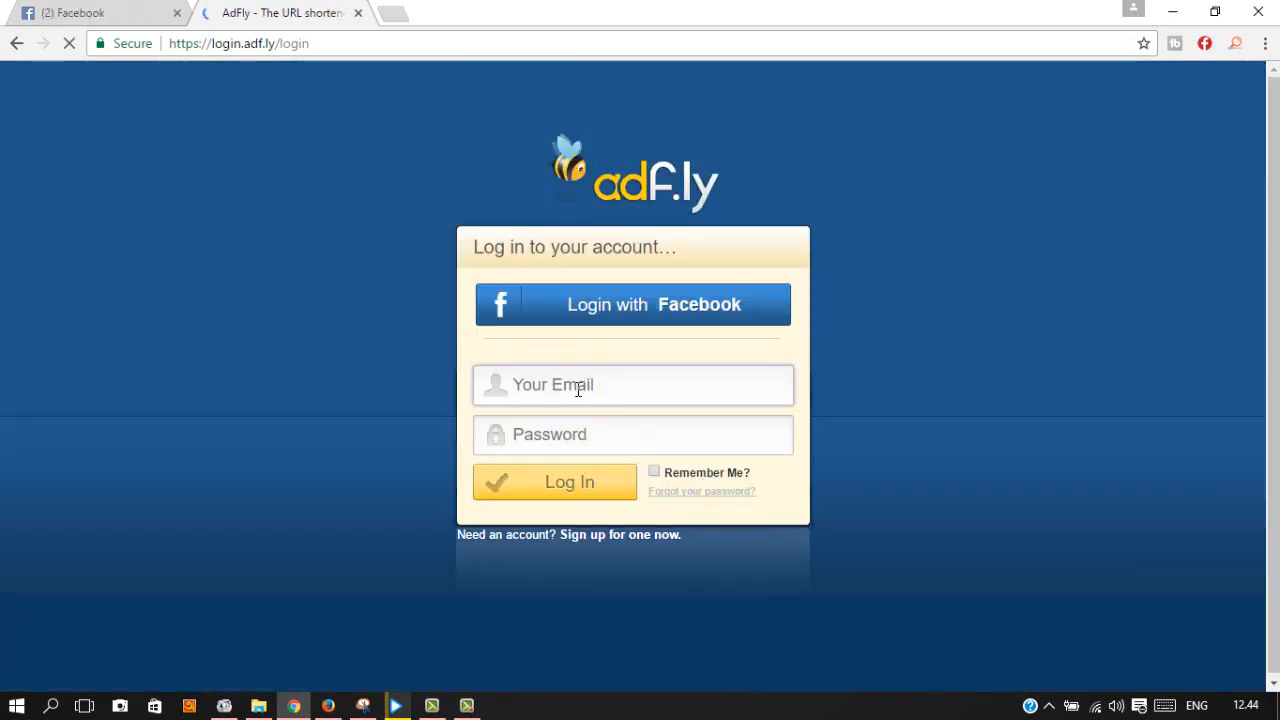
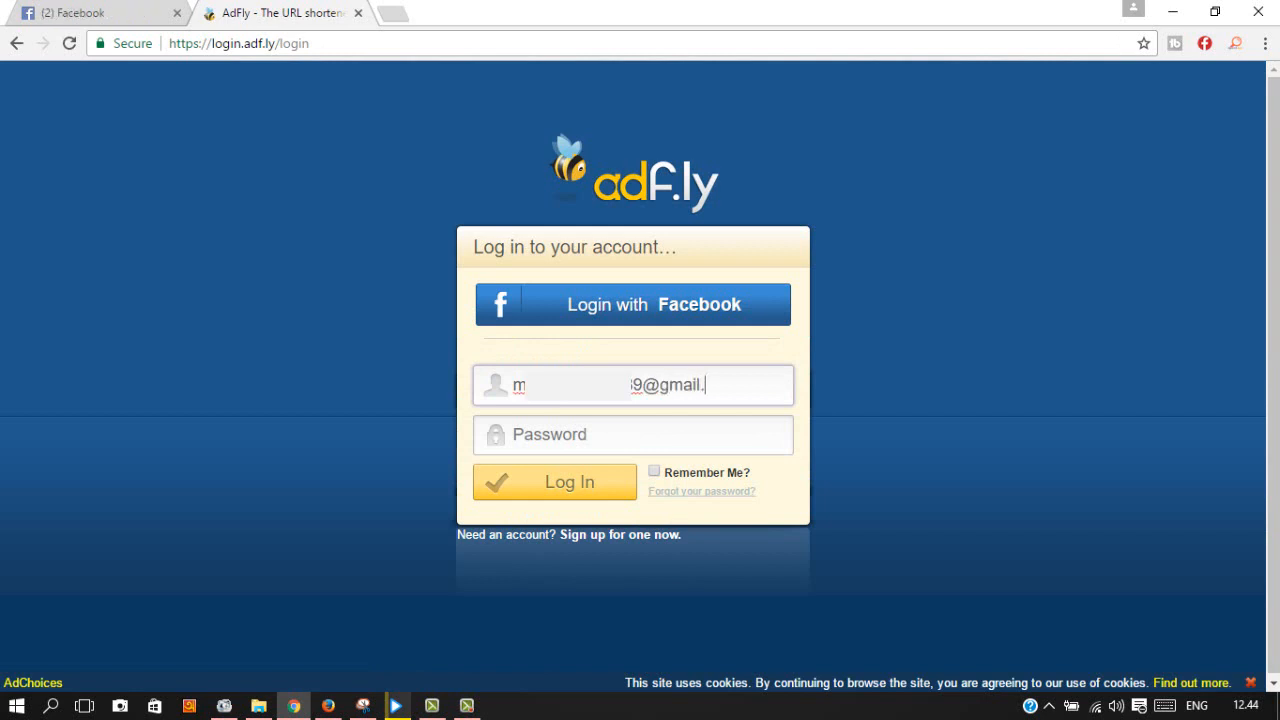
click(562, 440)
text(***)
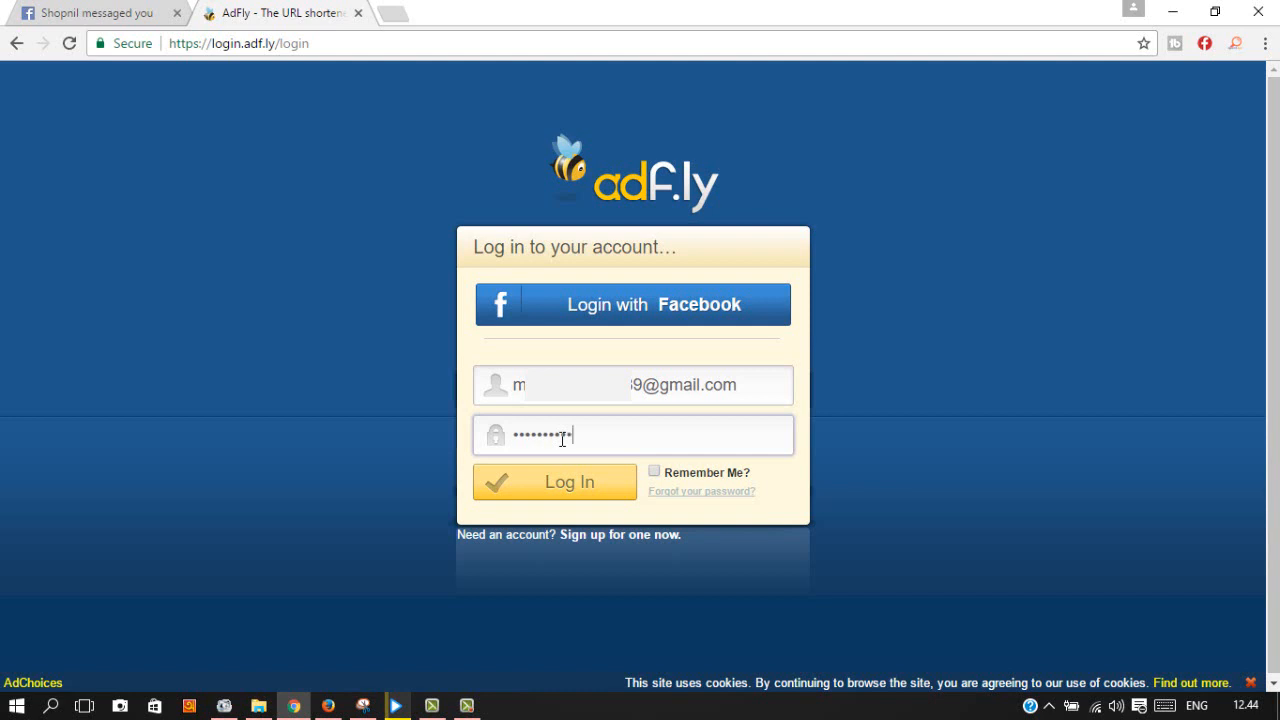
text(*)
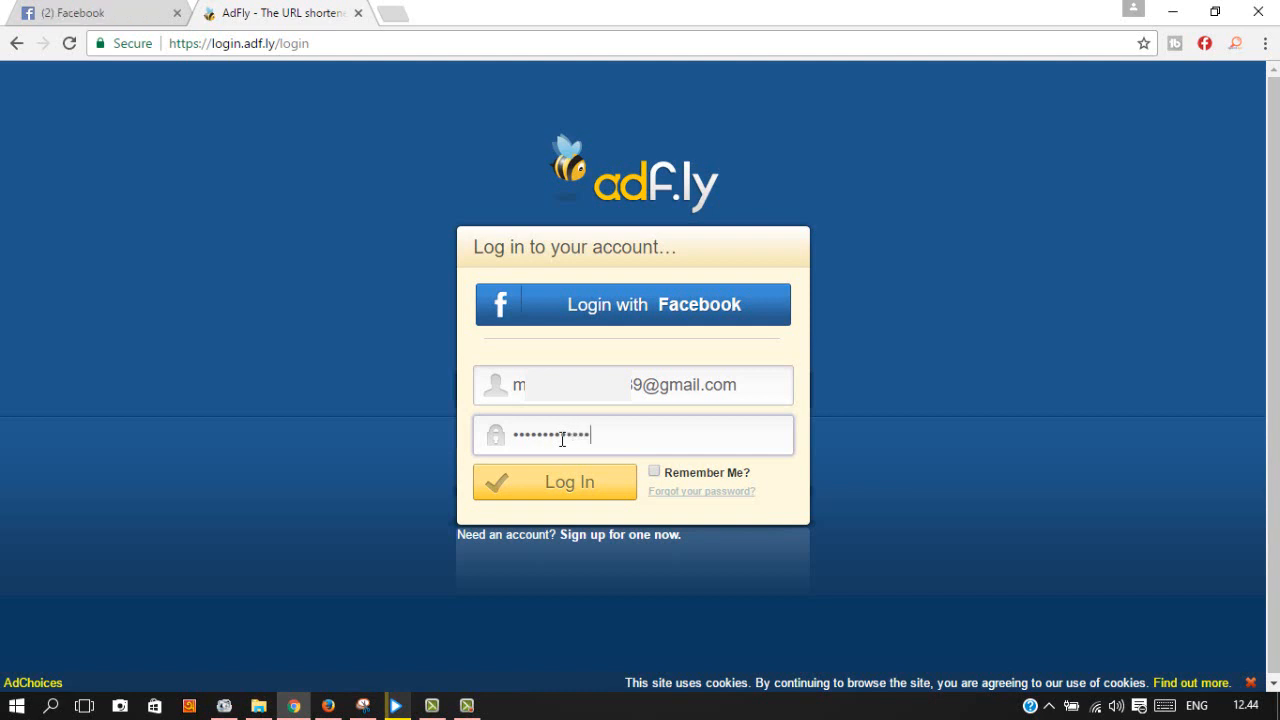
text(*)
click(551, 484)
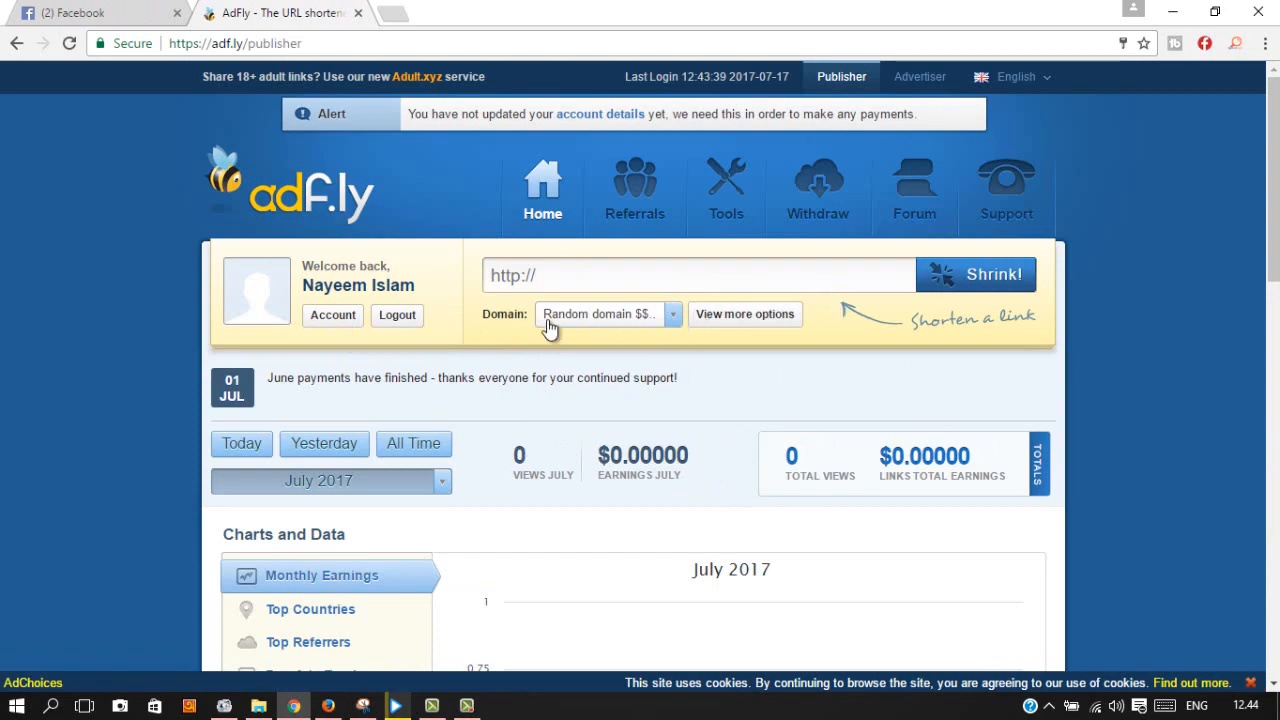
Step: Scroll through the dashboard's 0-view, $0.00000 stats, then open the Referrals page
scroll(808, 535, down, 2)
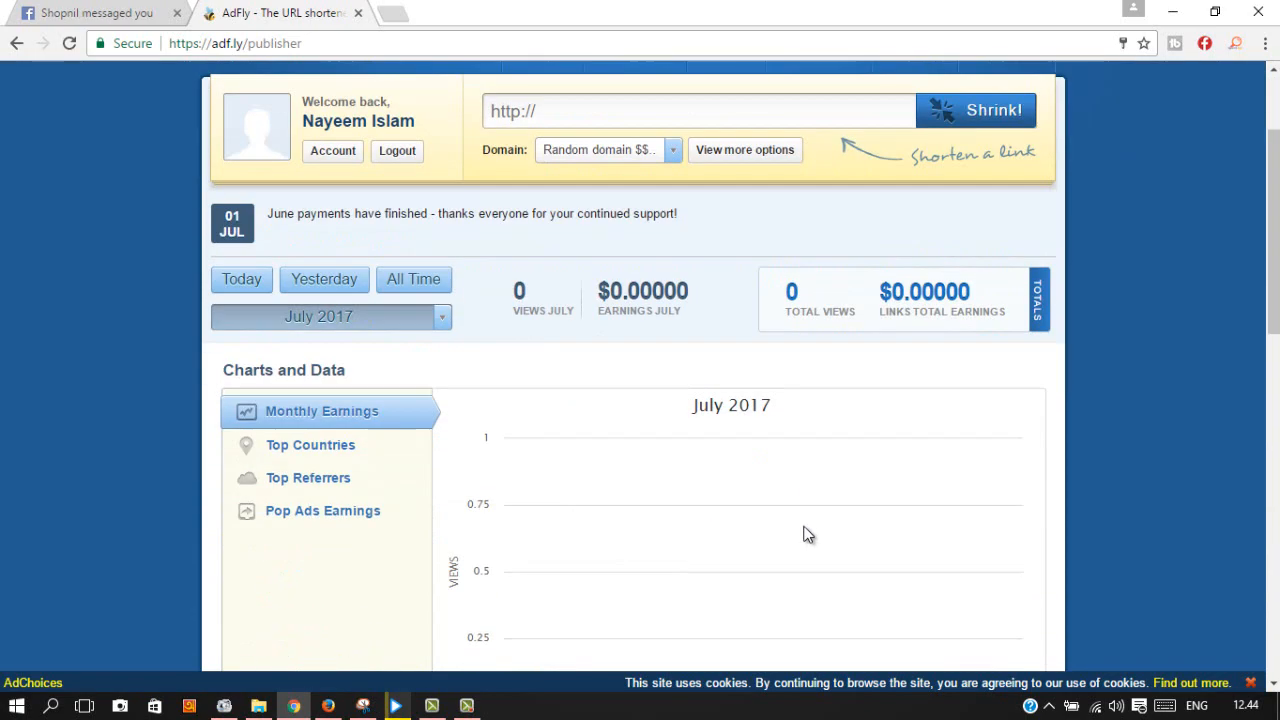
scroll(808, 535, down, 8)
scroll(634, 503, up, 10)
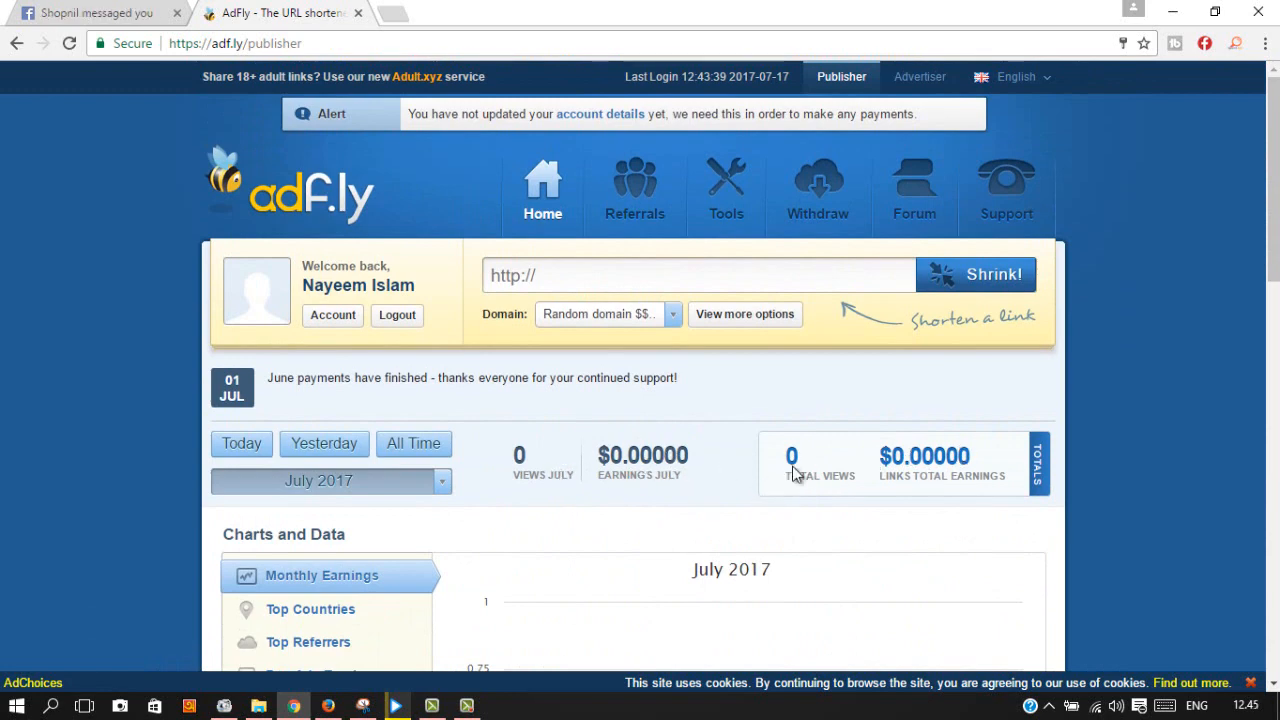
click(637, 203)
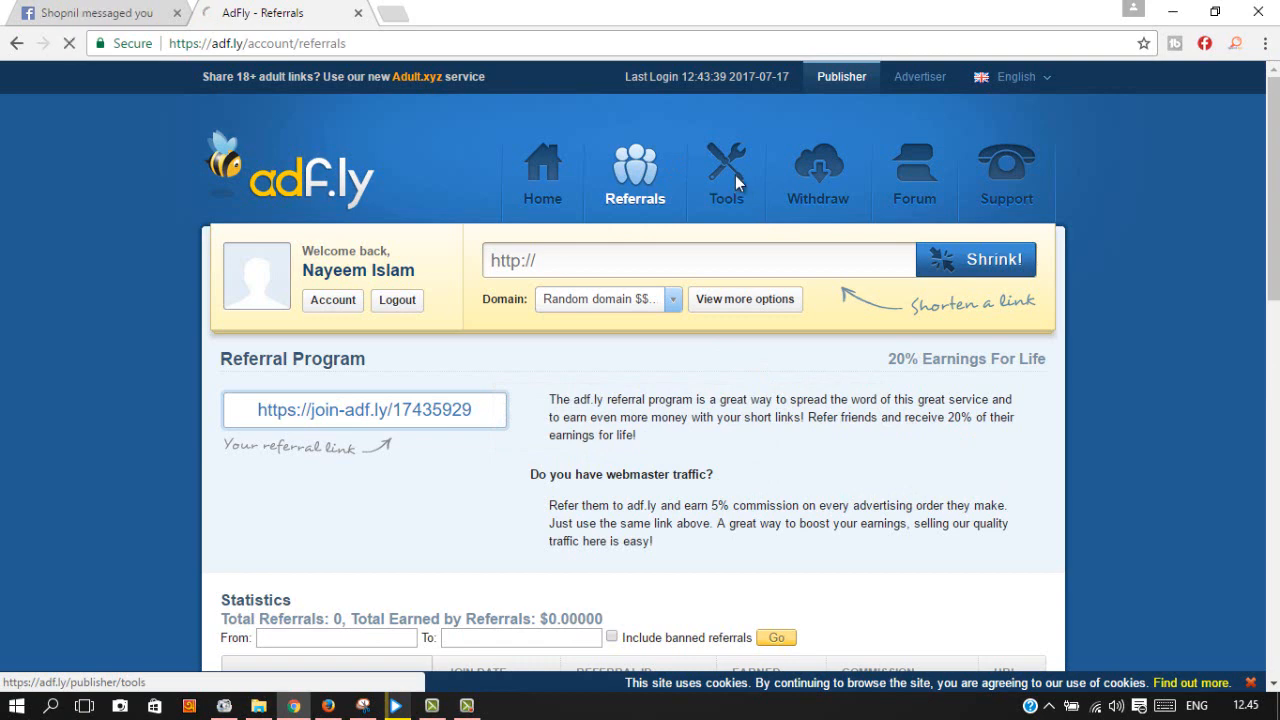
Step: Go to Tools > Withdraw and scroll through the Daily Payments, bonus and withdrawal histories
click(735, 175)
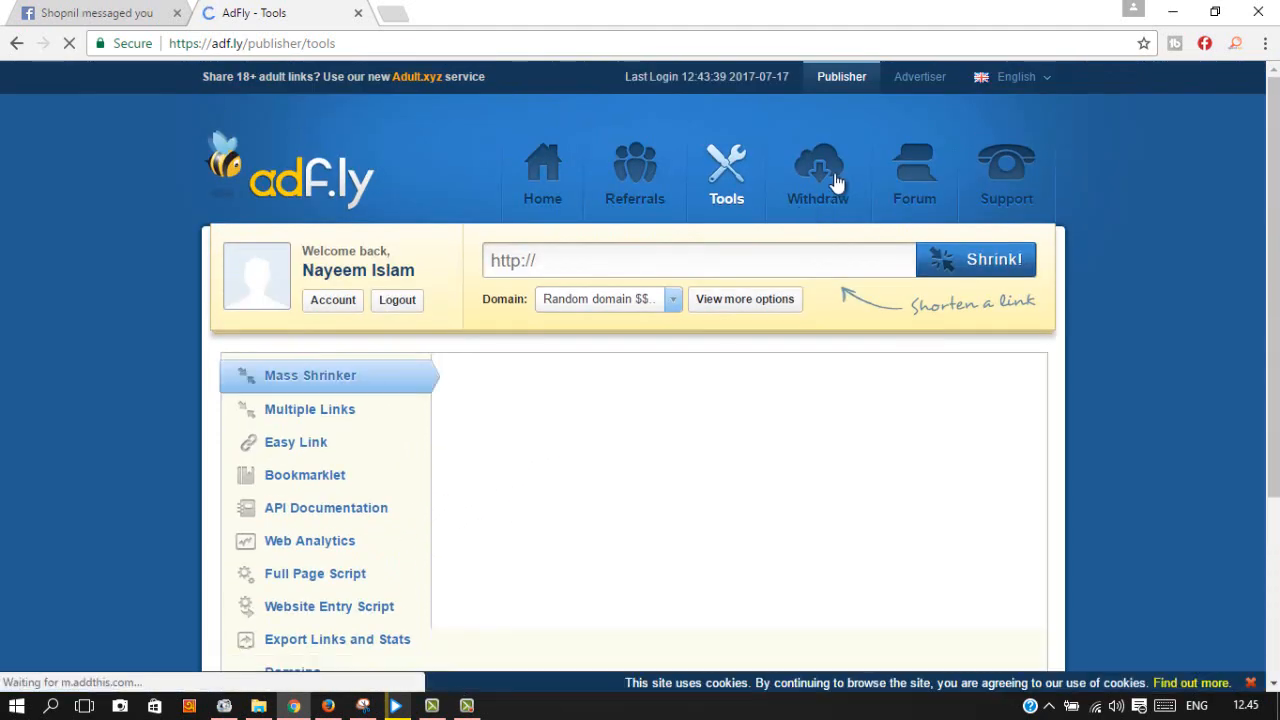
click(834, 182)
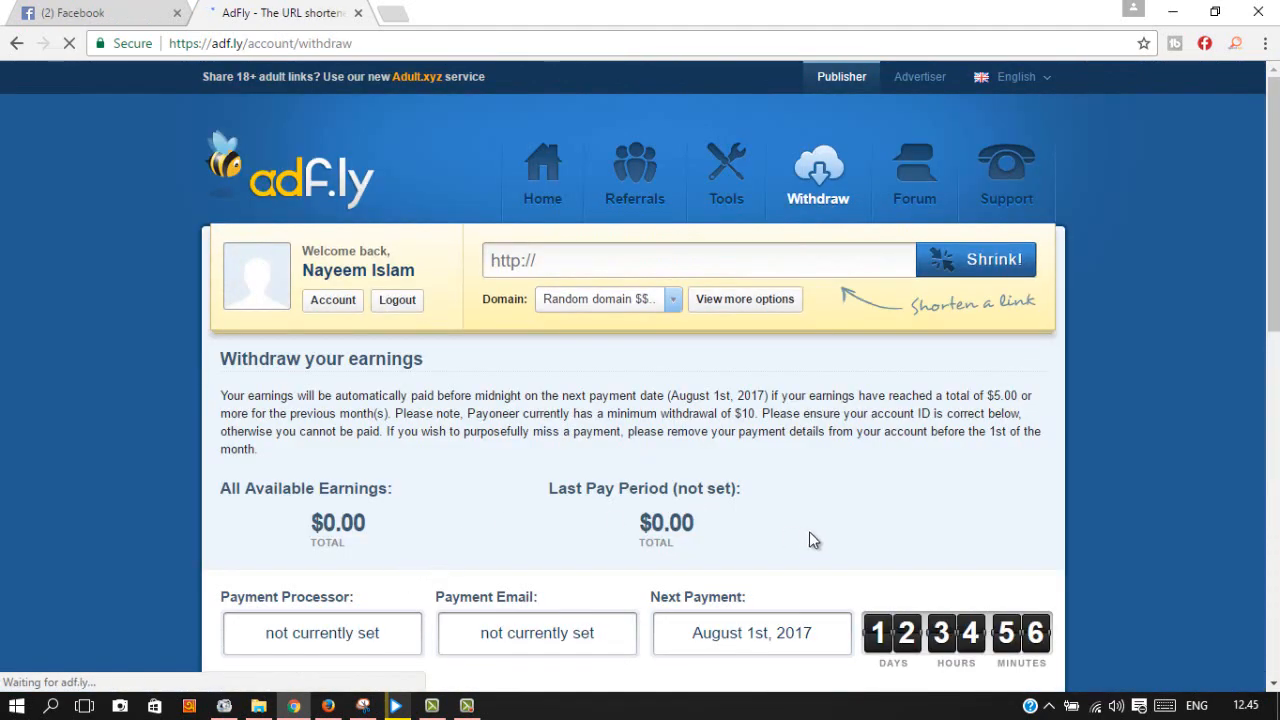
scroll(760, 500, down, 4)
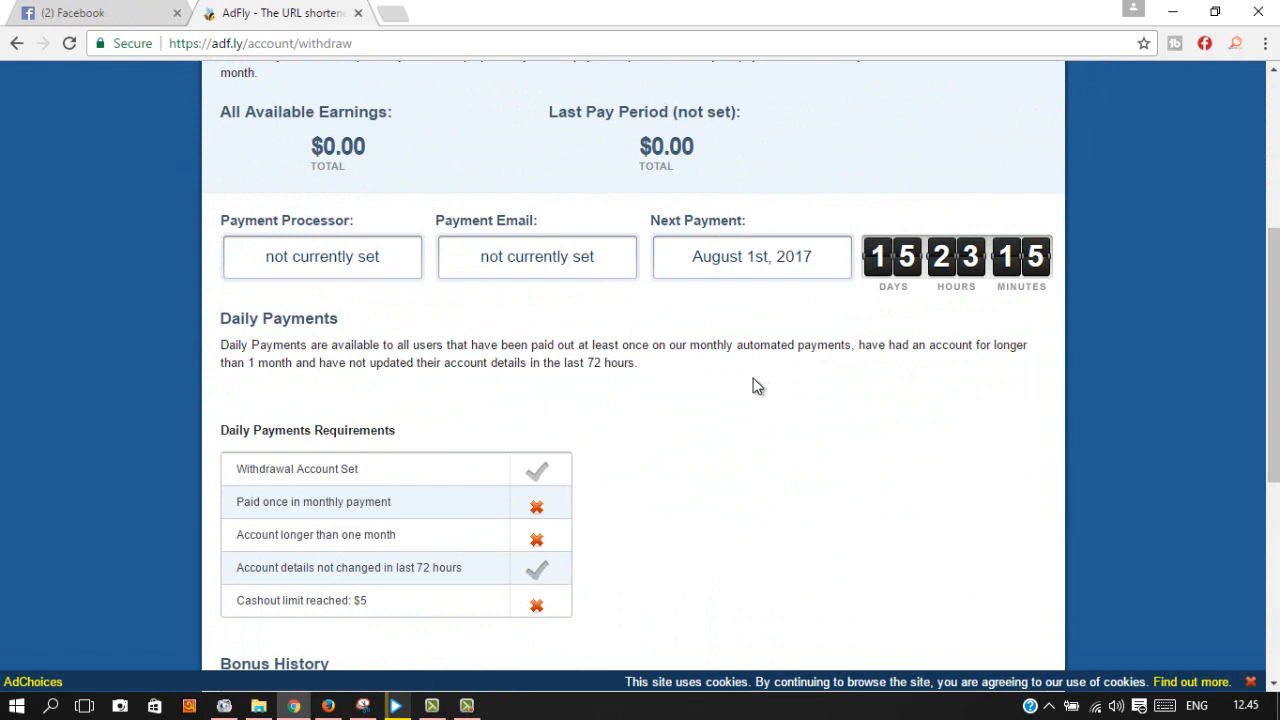
scroll(680, 419, down, 1)
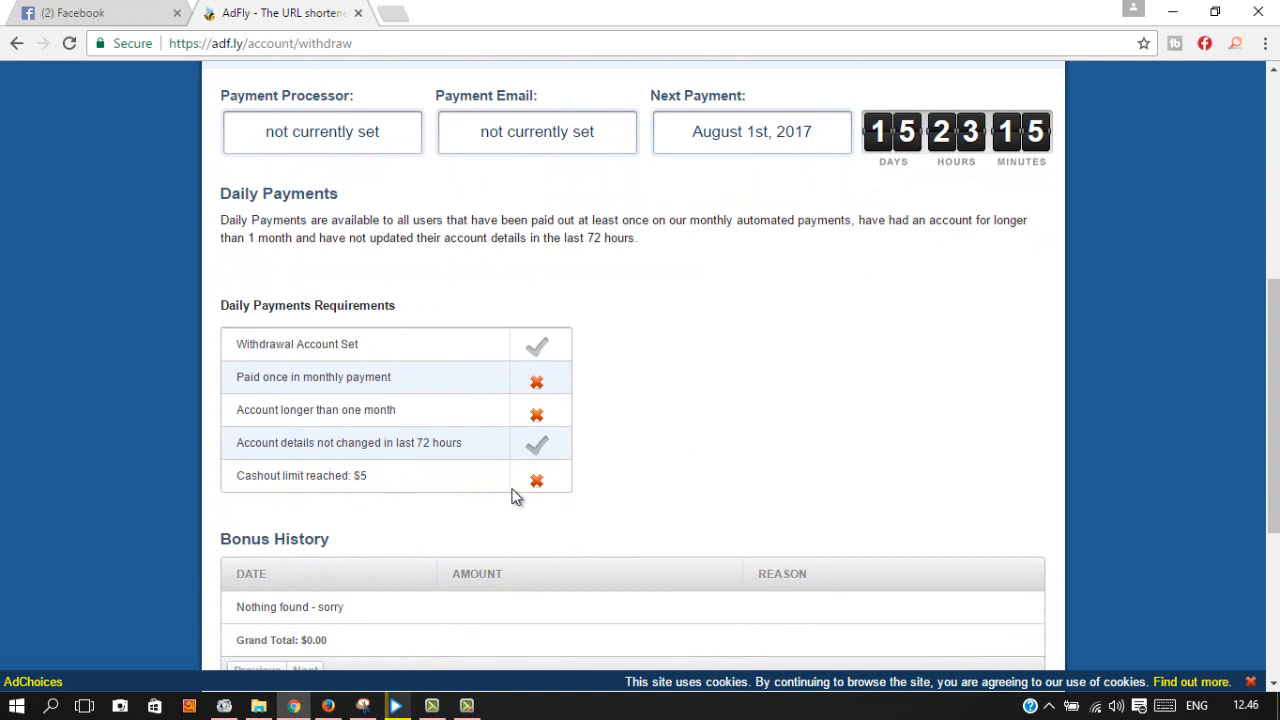
scroll(408, 527, down, 4)
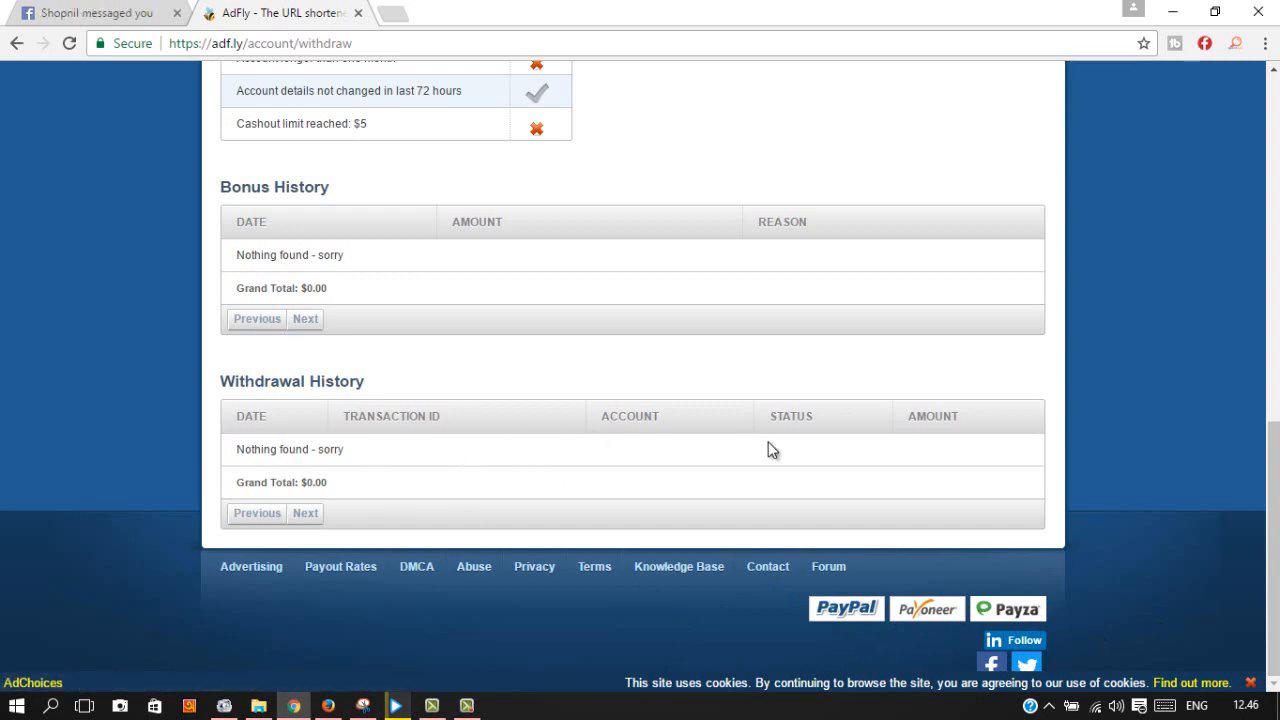
scroll(457, 337, up, 8)
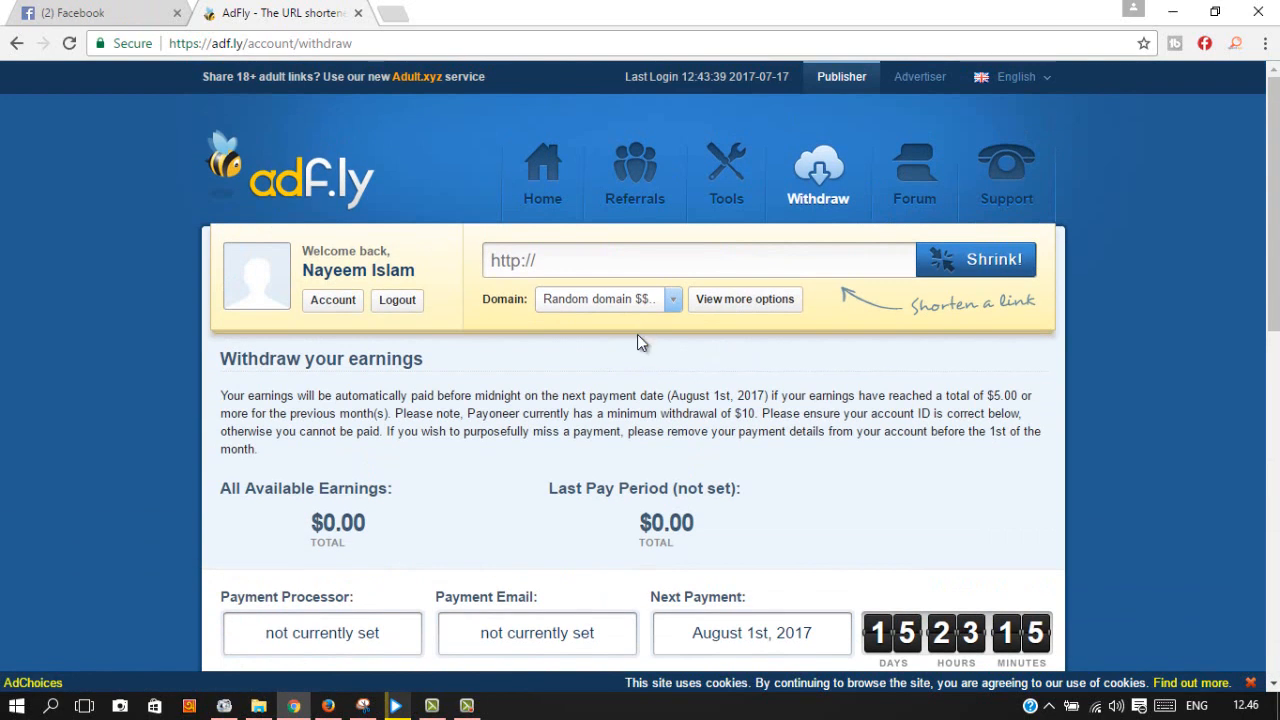
Step: Open the AdFly forum and tick the reCAPTCHA 'I'm not a robot' security check
click(918, 180)
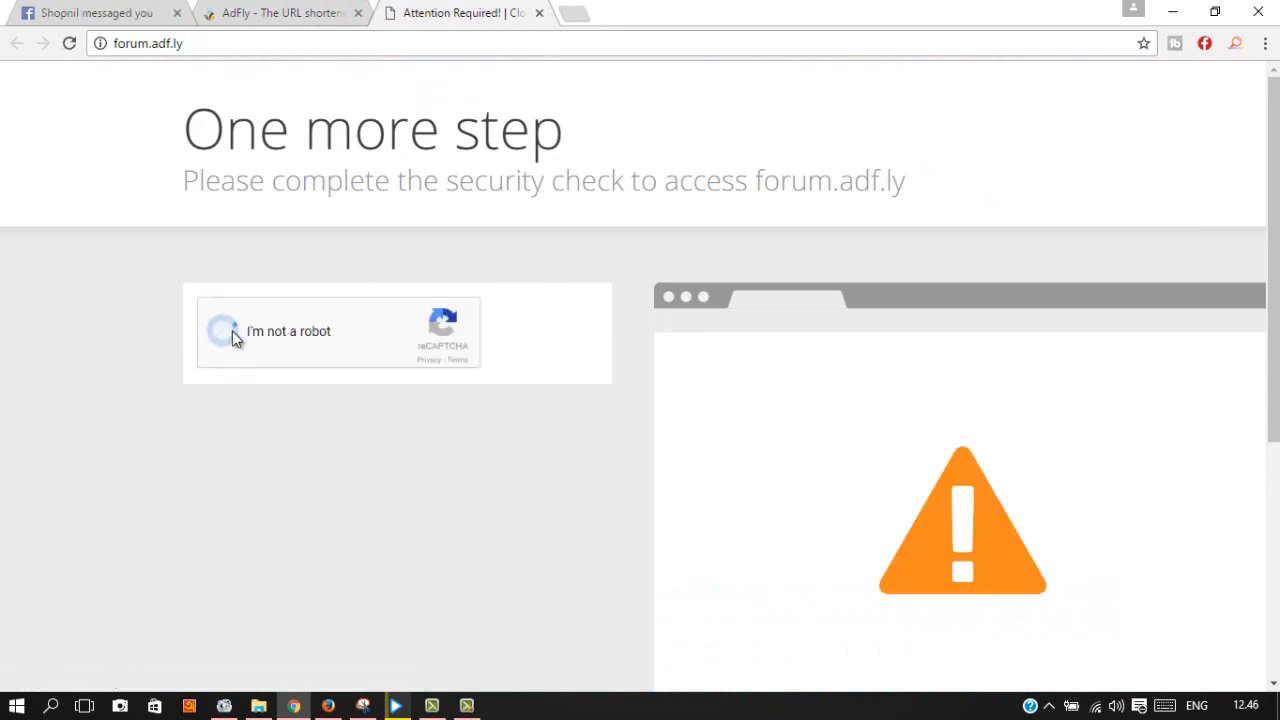
click(229, 332)
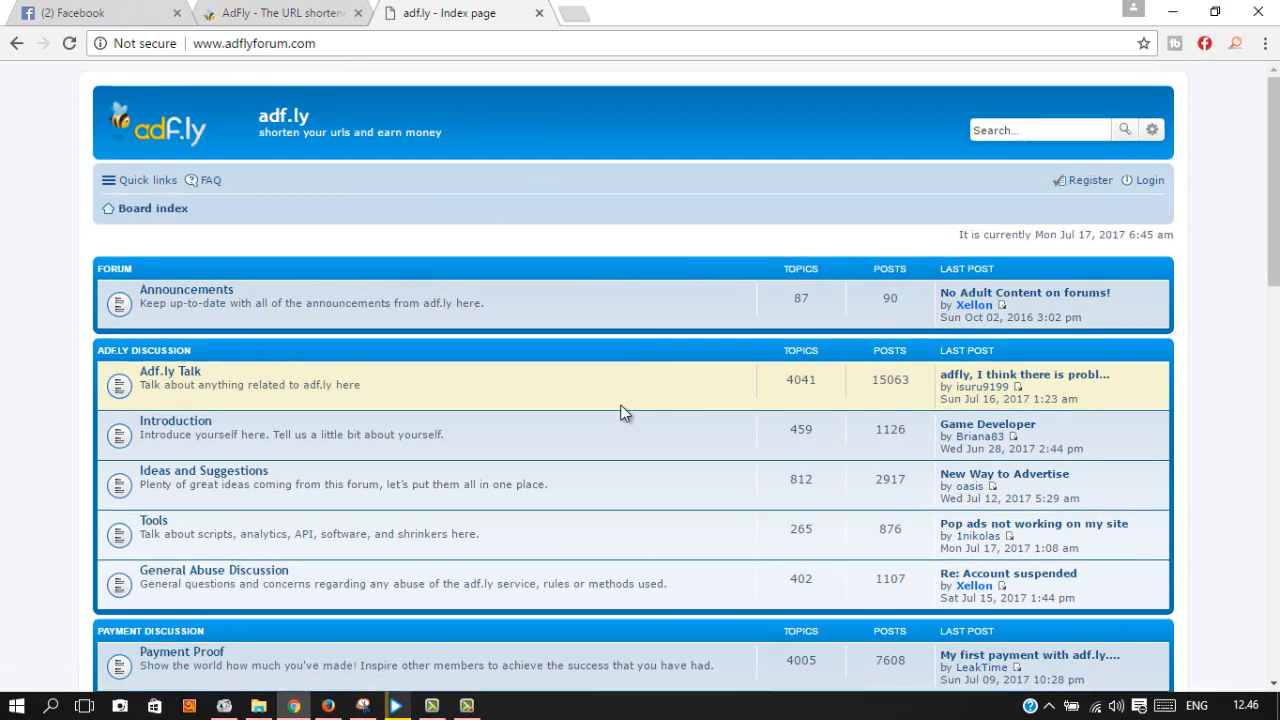
Step: Go to the Payment Proof board and open the thread 'My first payment with adf.ly... (7,24$)'
scroll(620, 412, down, 4)
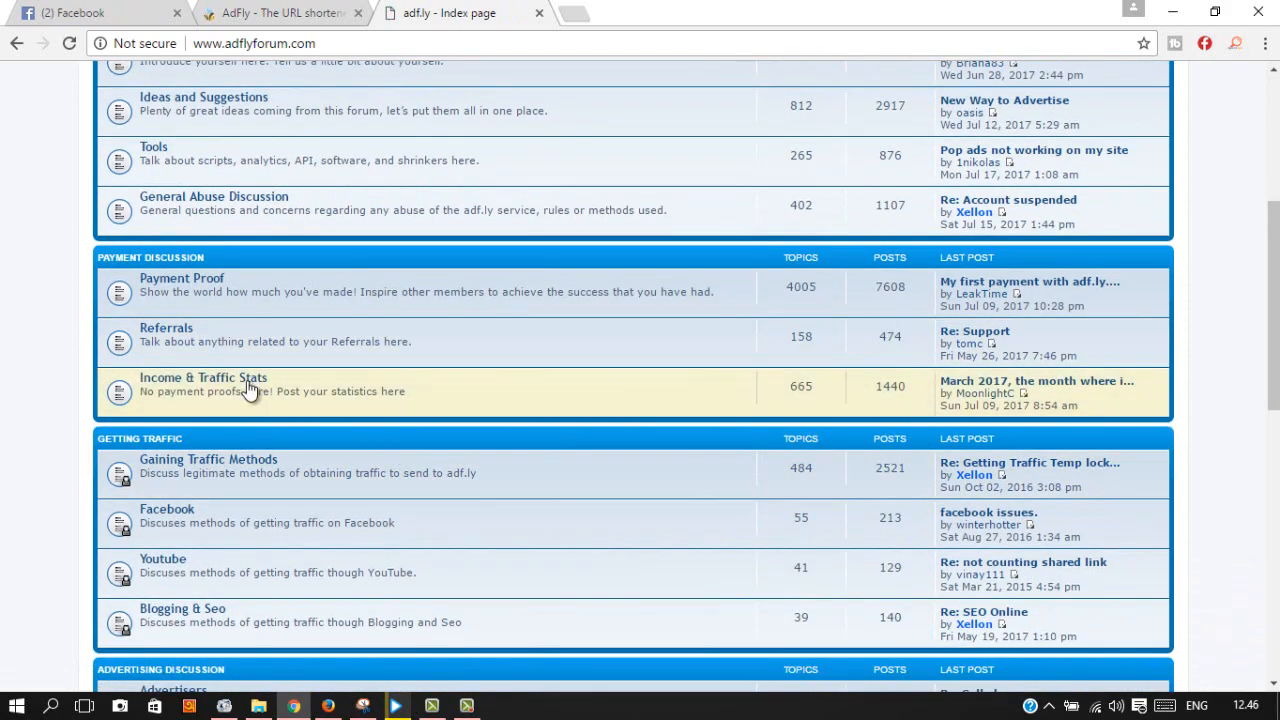
click(221, 282)
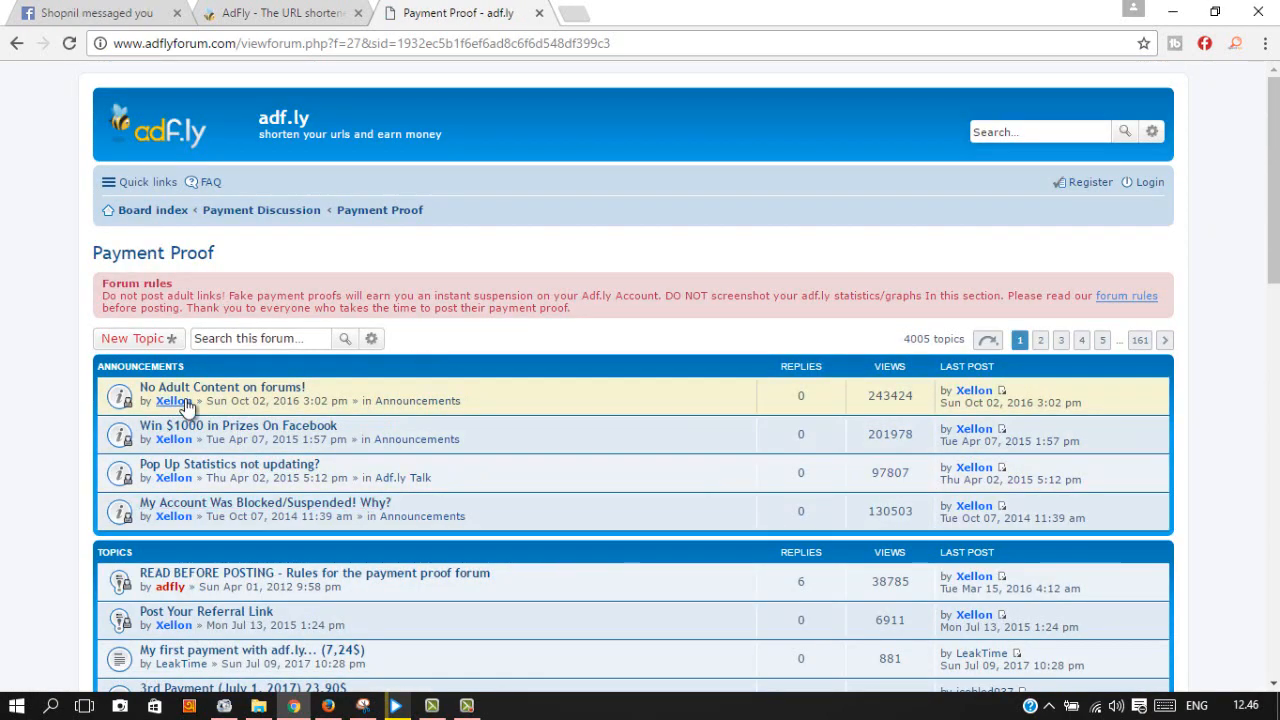
scroll(360, 410, down, 2)
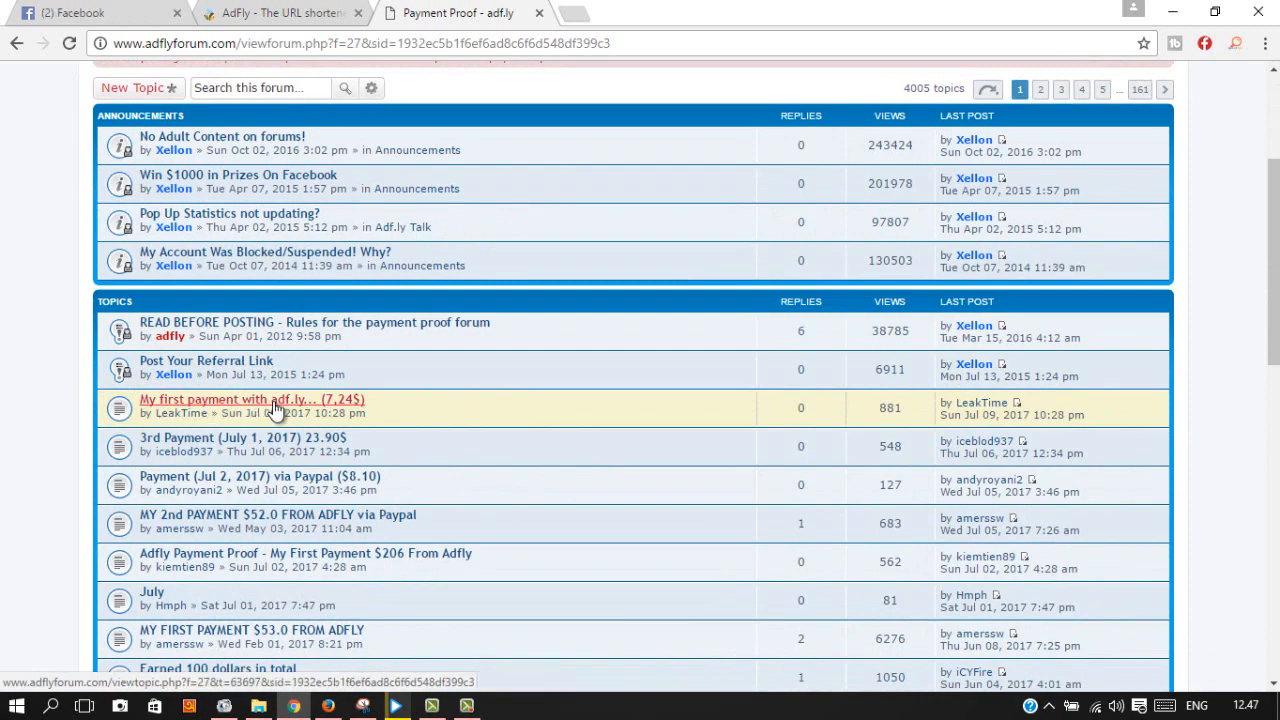
click(279, 401)
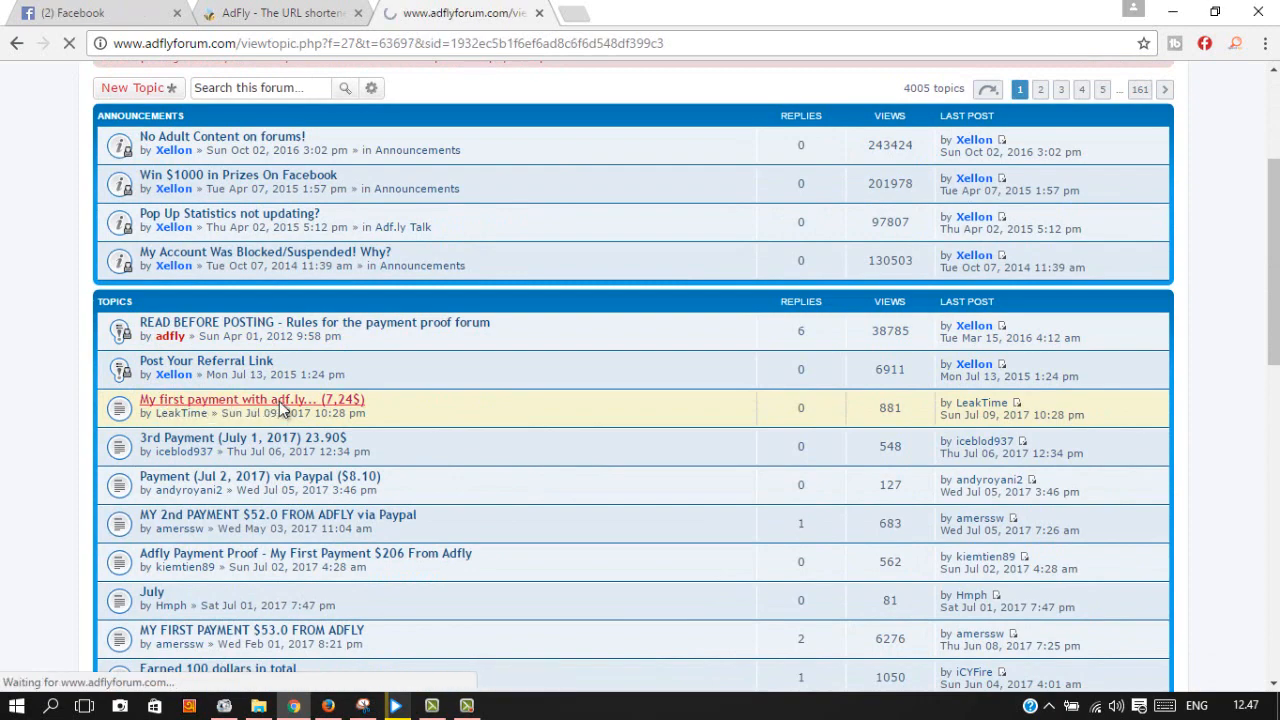
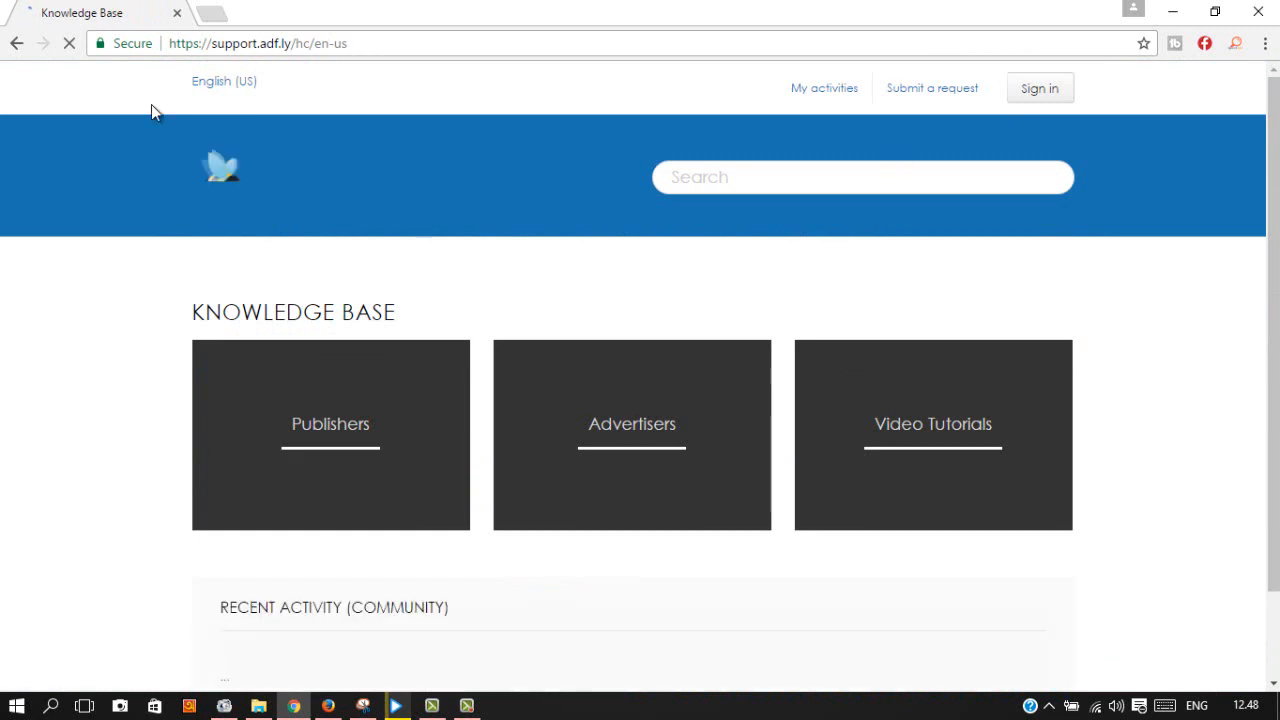
Step: Open the Update Your Account form and scroll through its fields
click(17, 44)
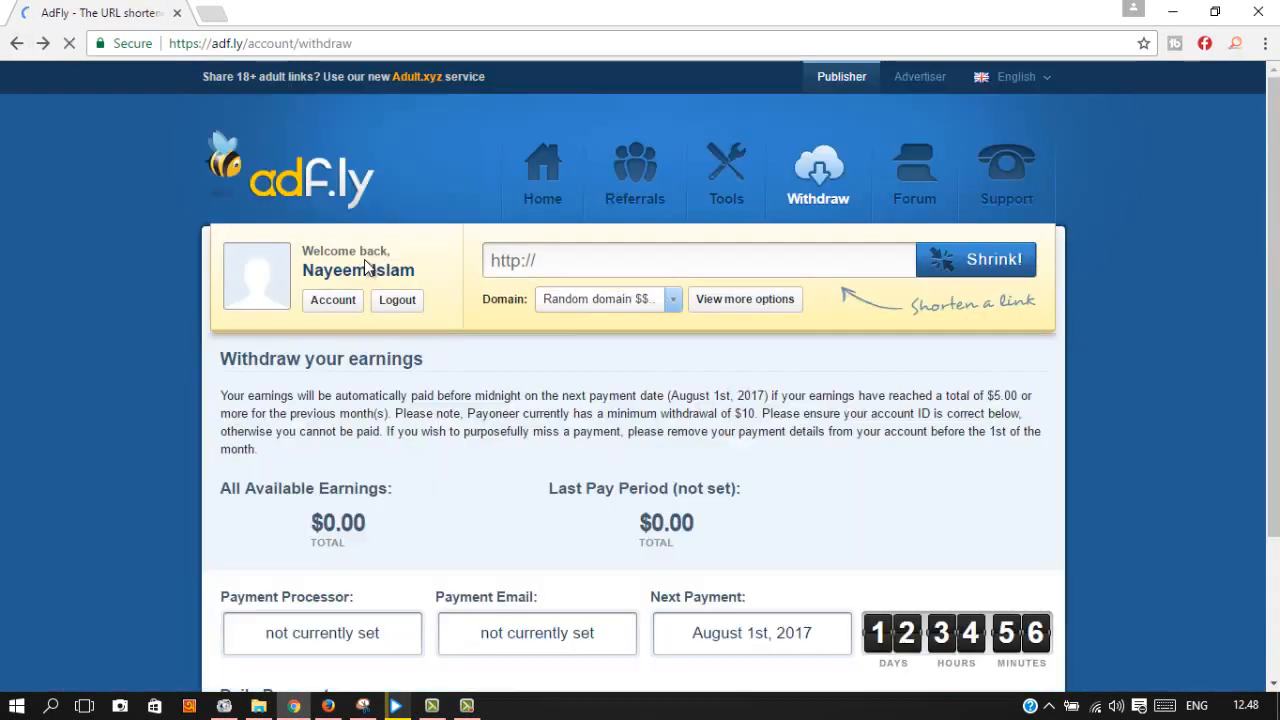
click(330, 302)
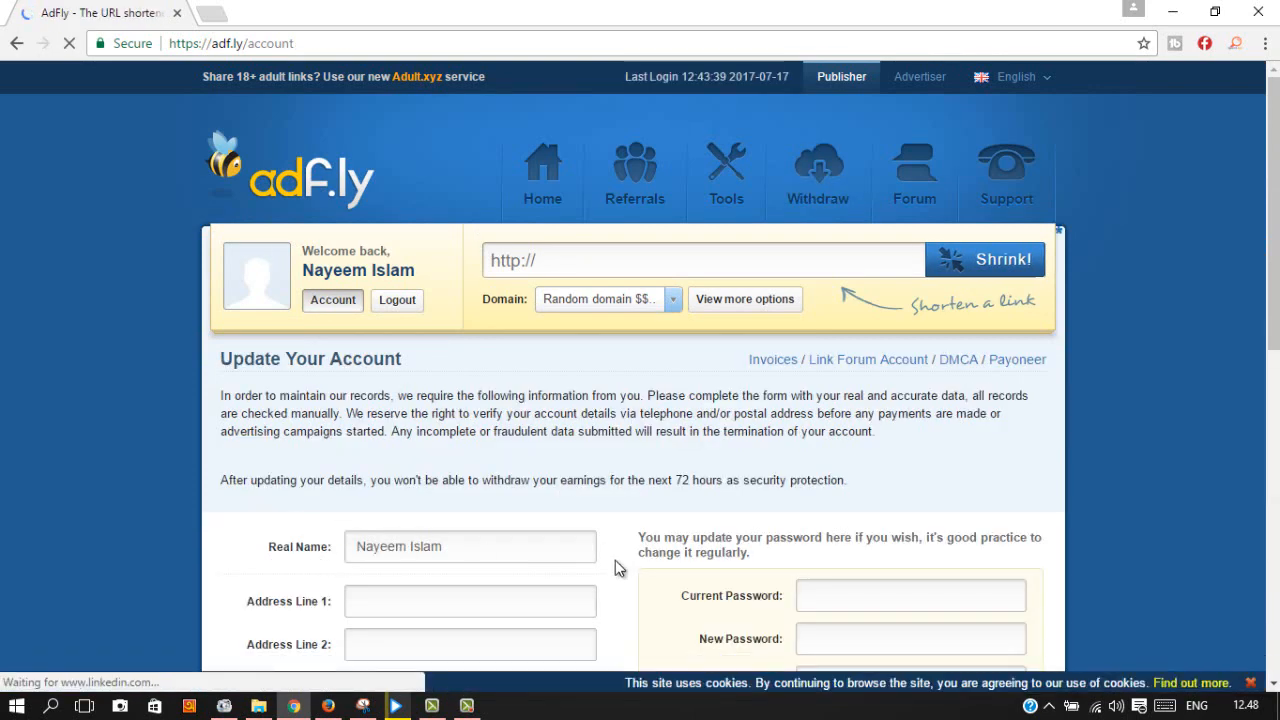
scroll(623, 563, down, 1)
scroll(337, 592, down, 2)
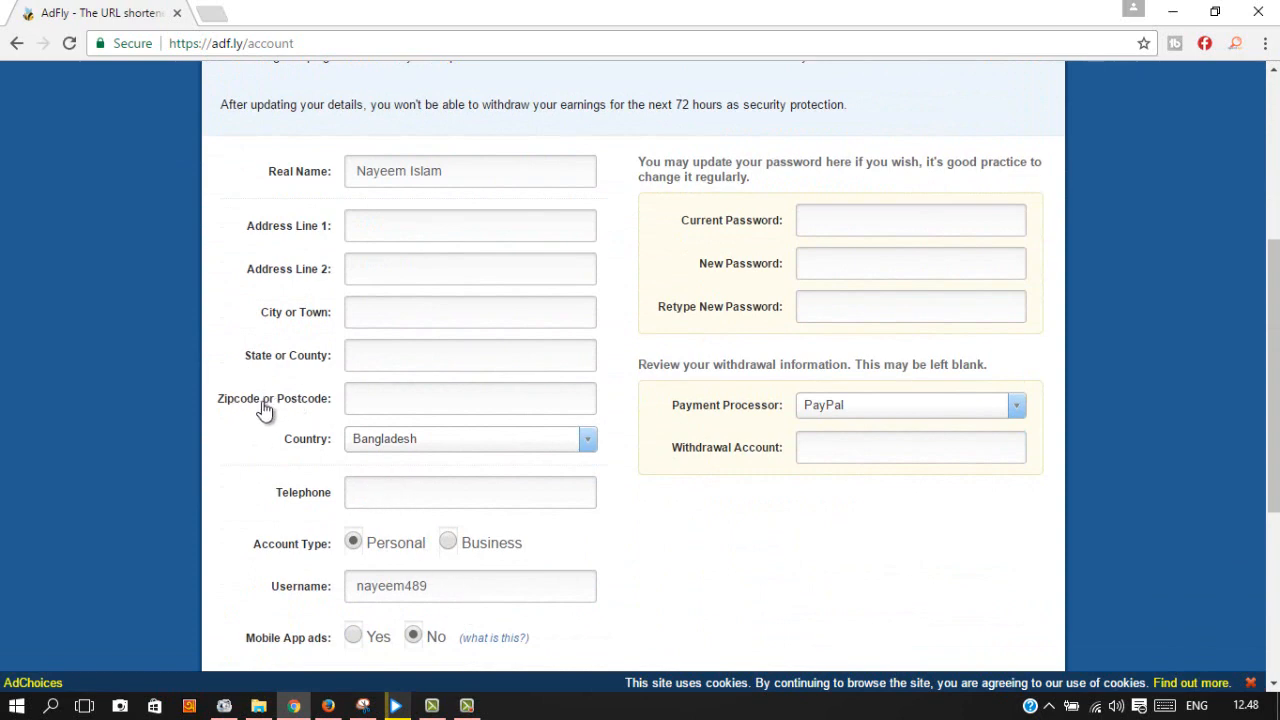
scroll(472, 493, down, 3)
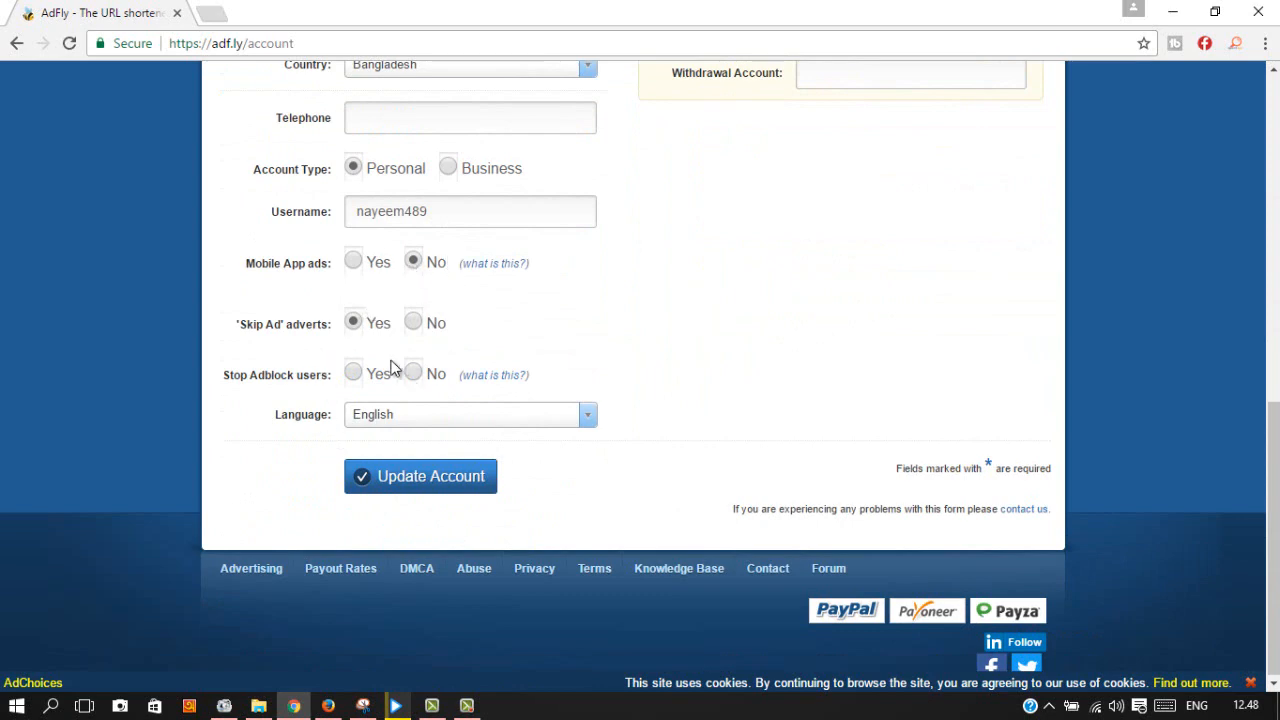
scroll(415, 447, up, 2)
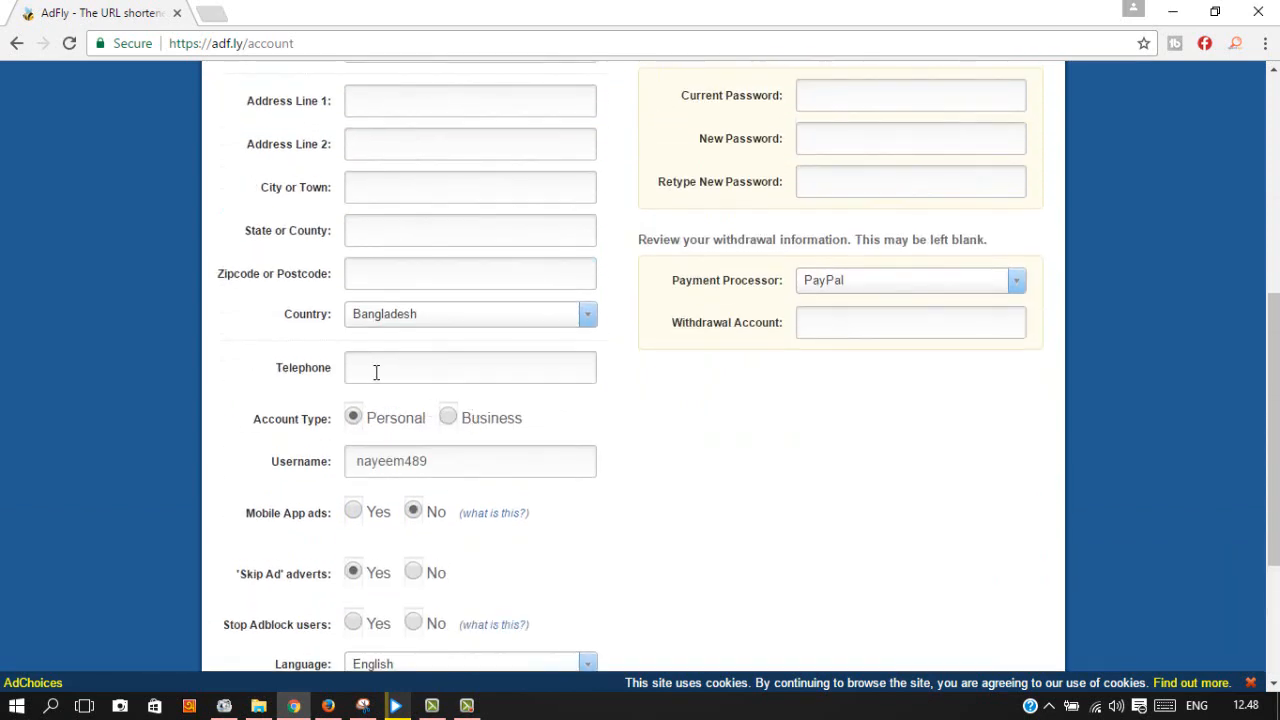
scroll(470, 372, up, 1)
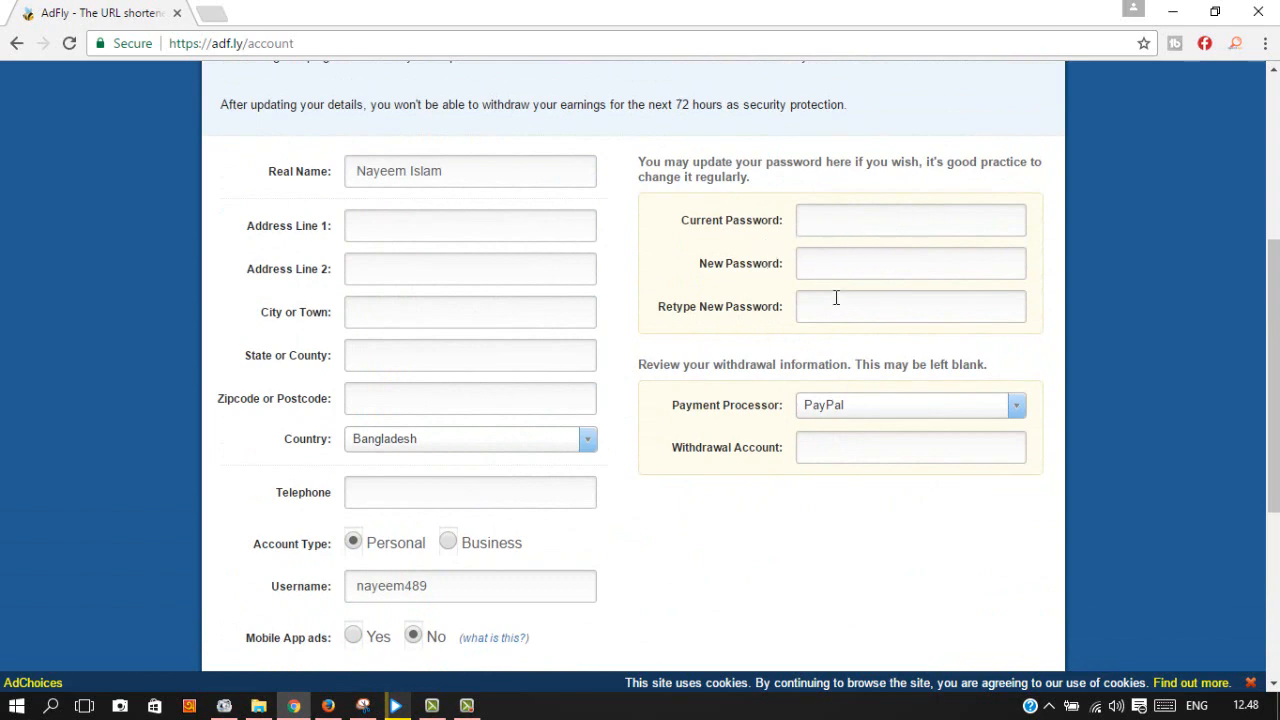
Step: Keep PayPal as the payment processor and open a new blank browser tab
click(1024, 408)
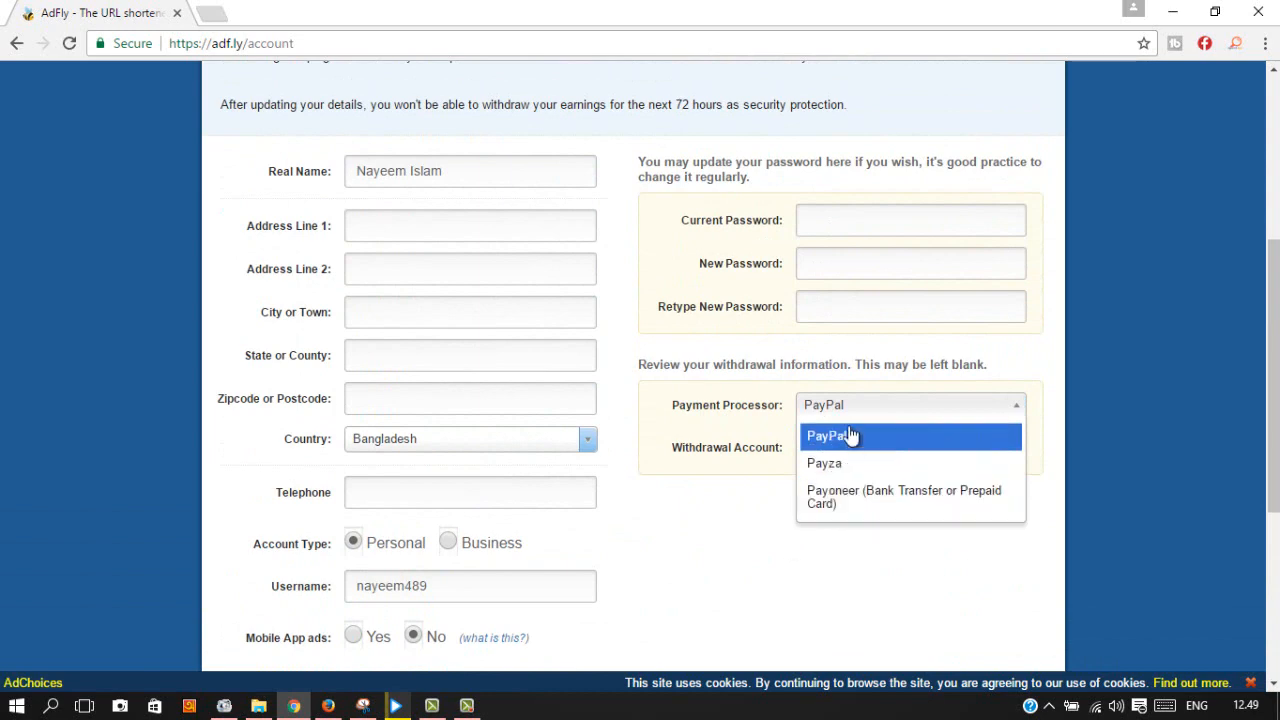
click(806, 598)
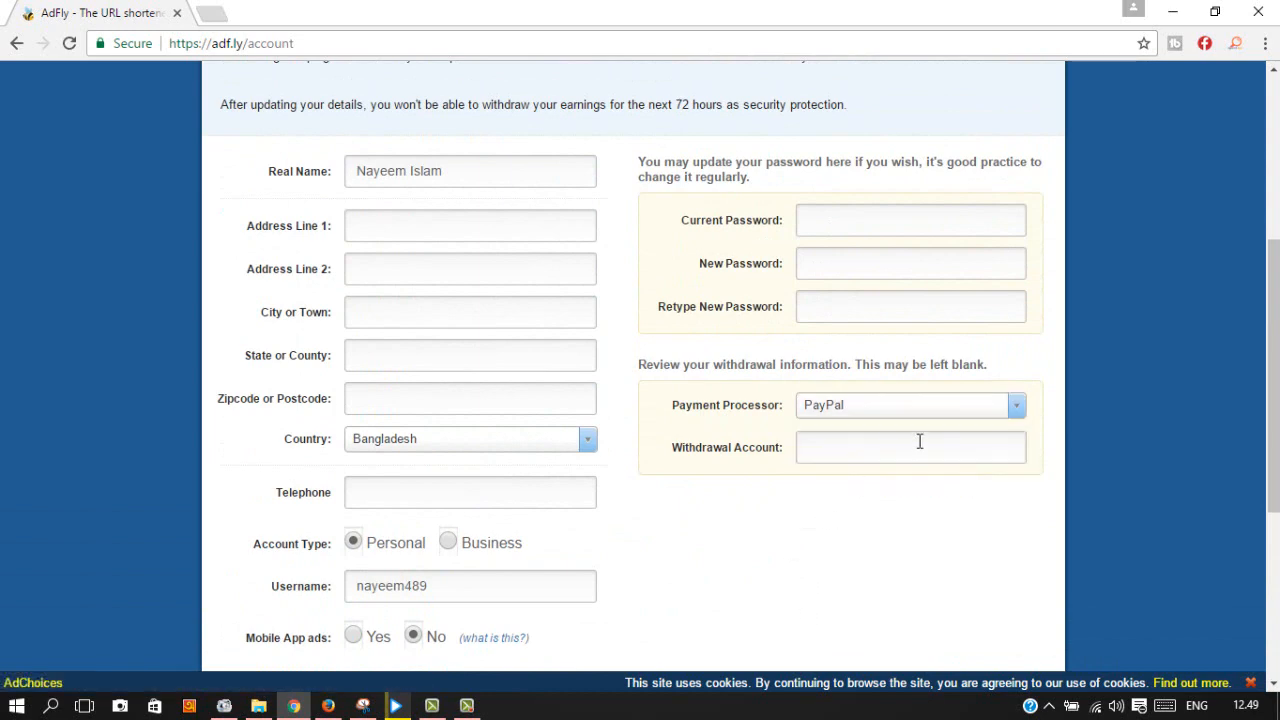
scroll(554, 400, up, 4)
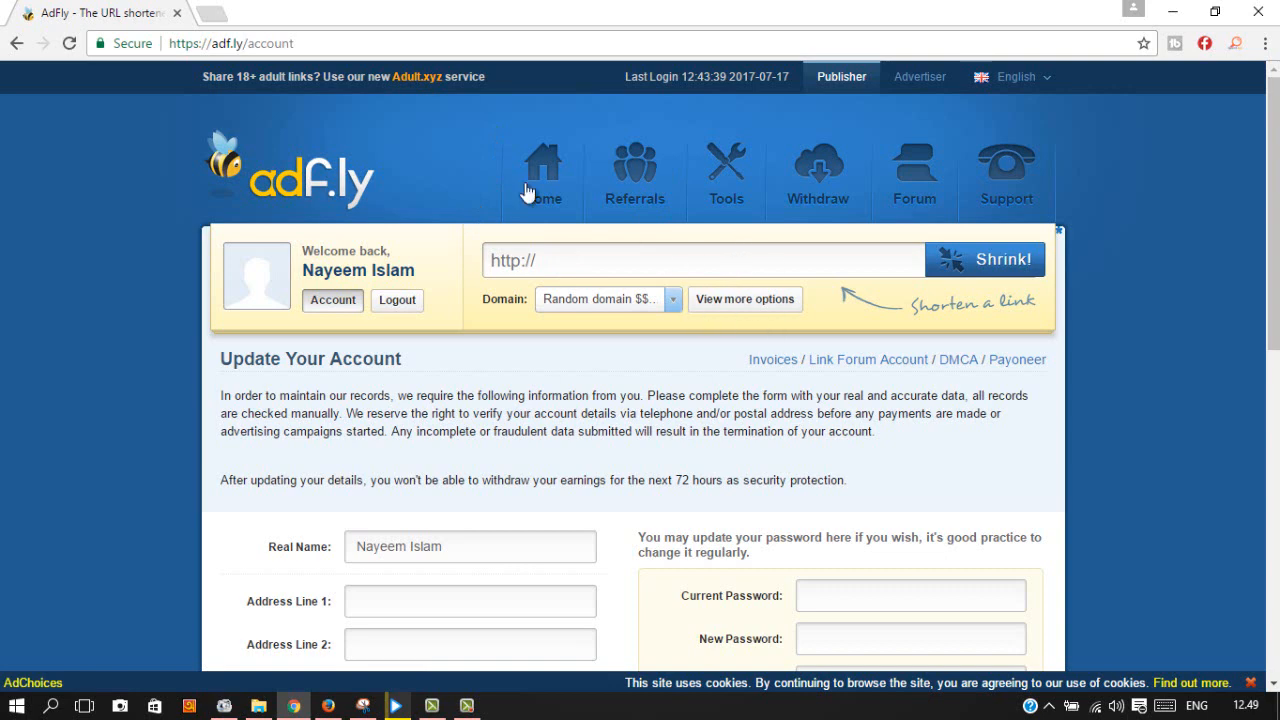
click(211, 12)
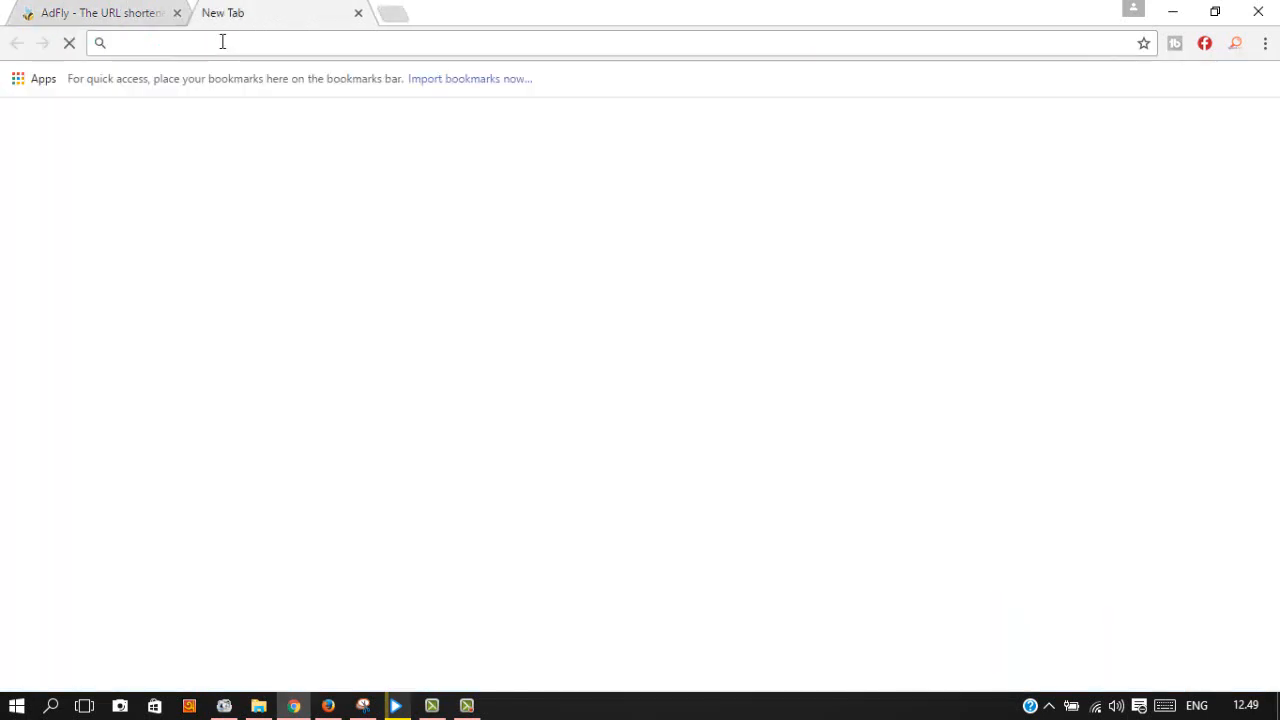
Step: Search 'ntv online' and open the 'Live TV | NTV 24x7 Telugu News Channel' result
text(ntv)
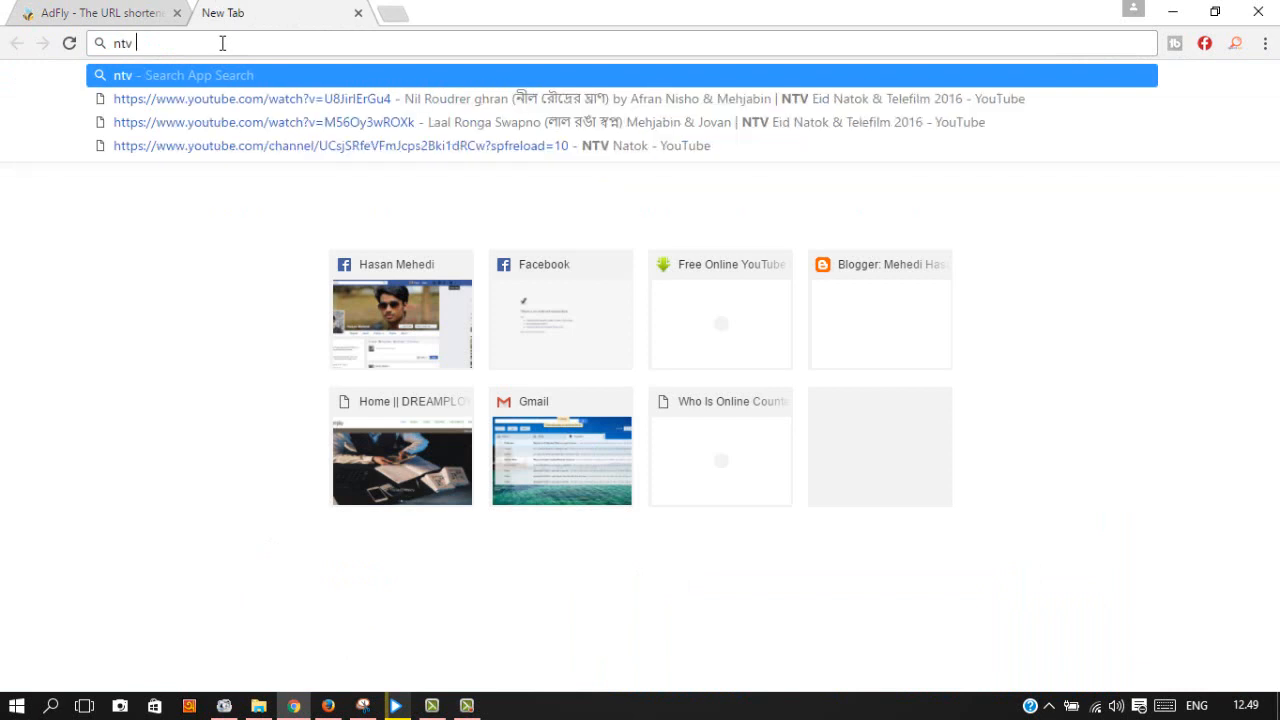
text( online)
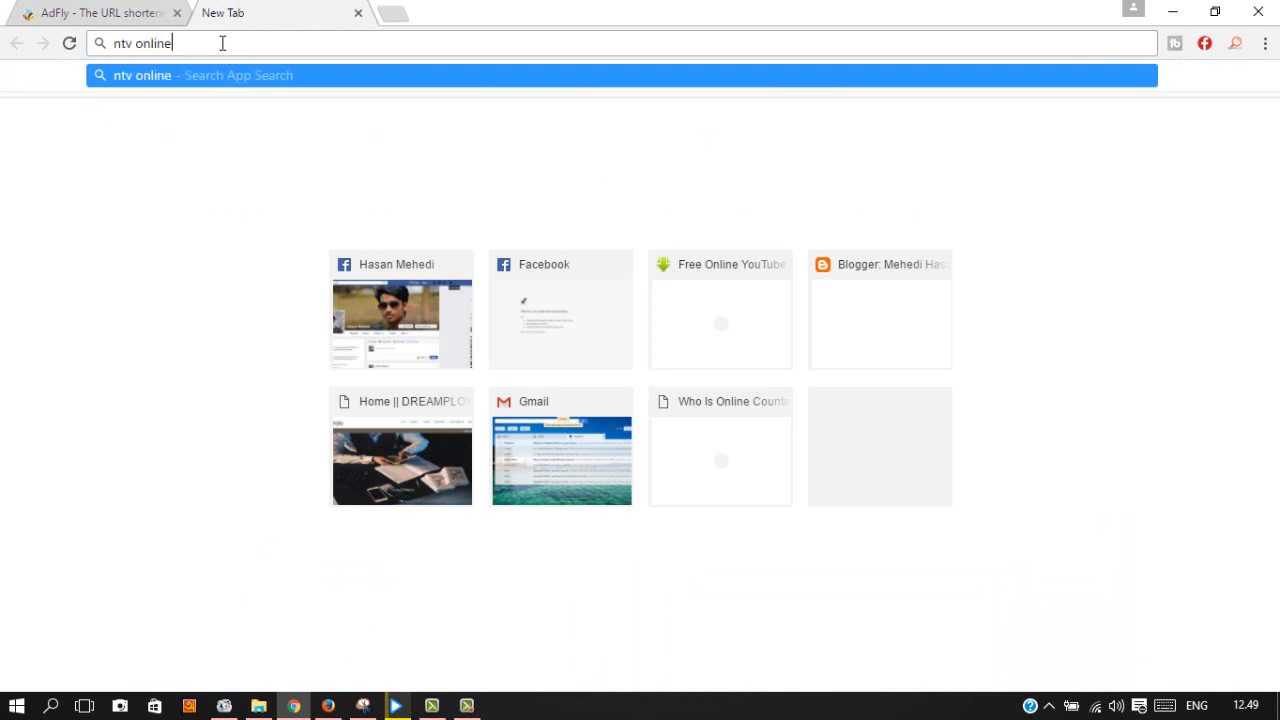
key(Return)
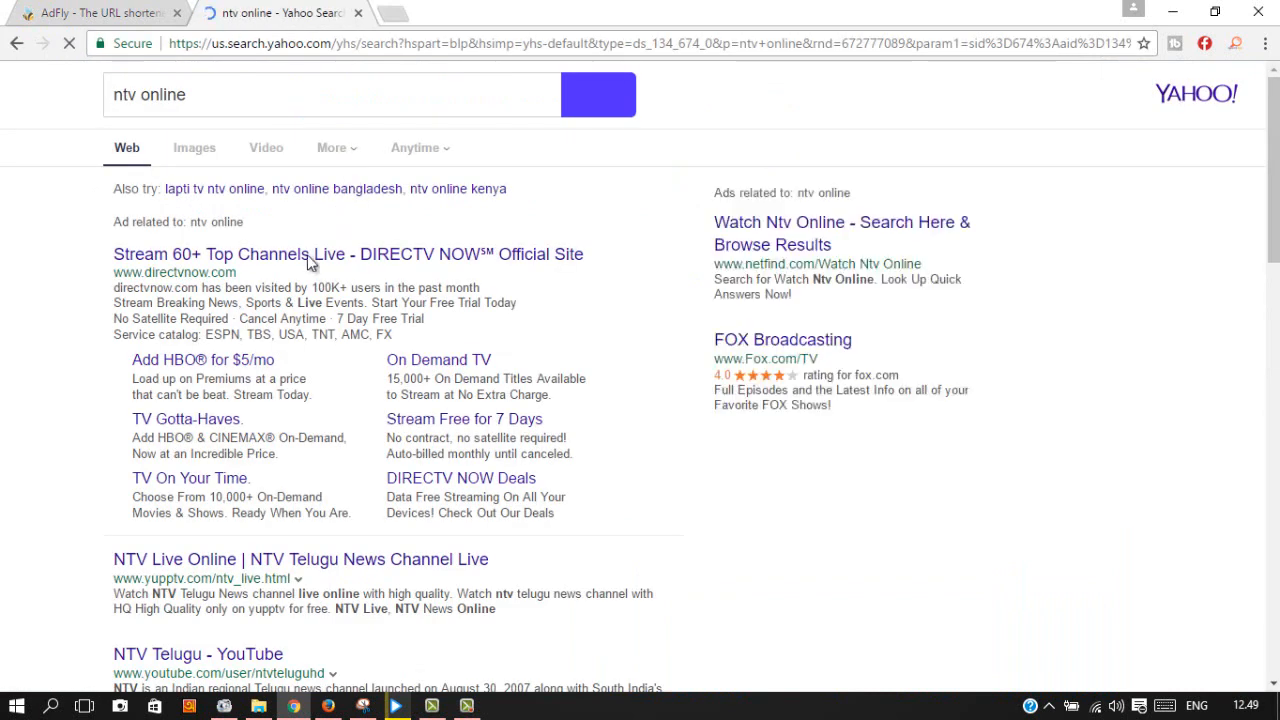
scroll(620, 310, down, 1)
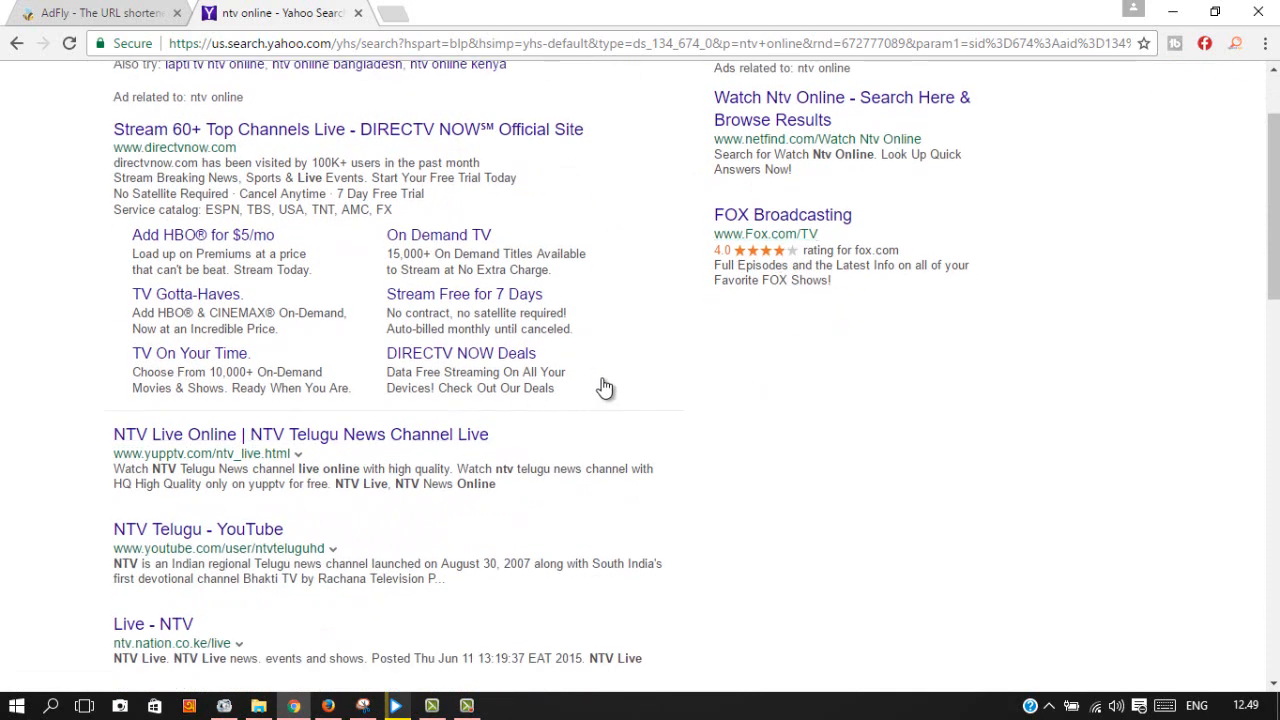
scroll(711, 363, down, 1)
scroll(723, 353, down, 1)
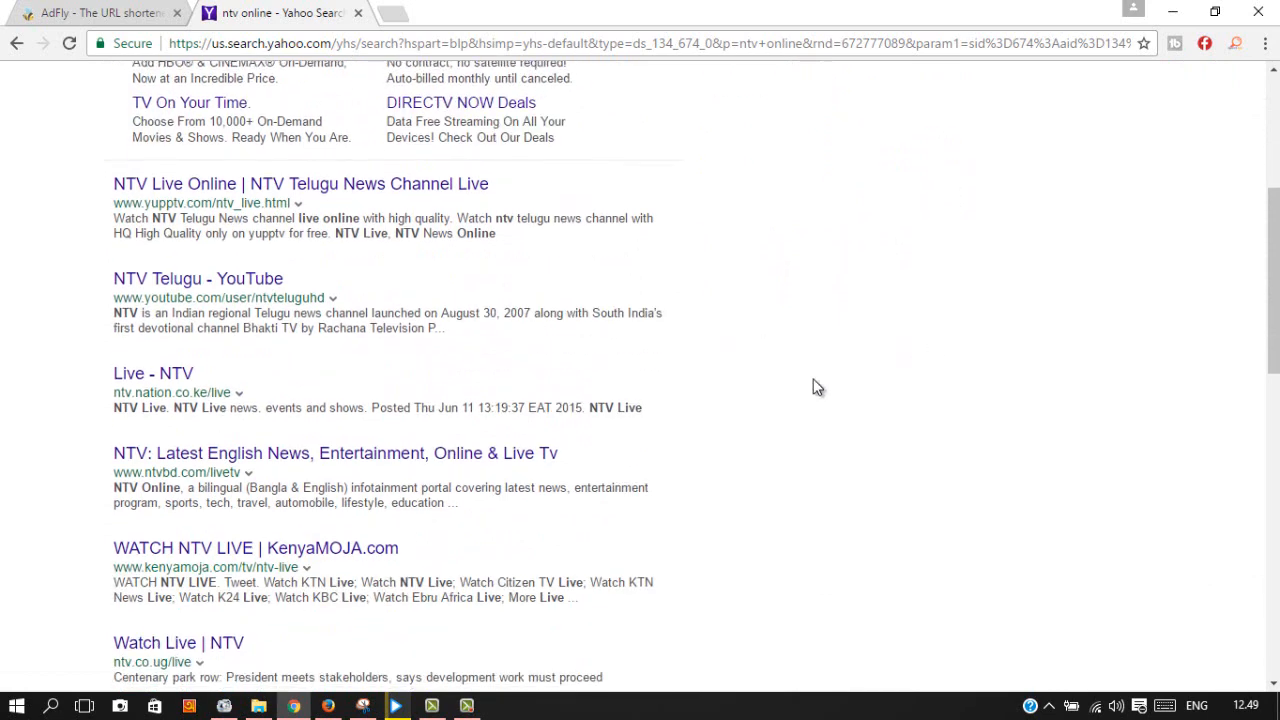
scroll(620, 416, down, 1)
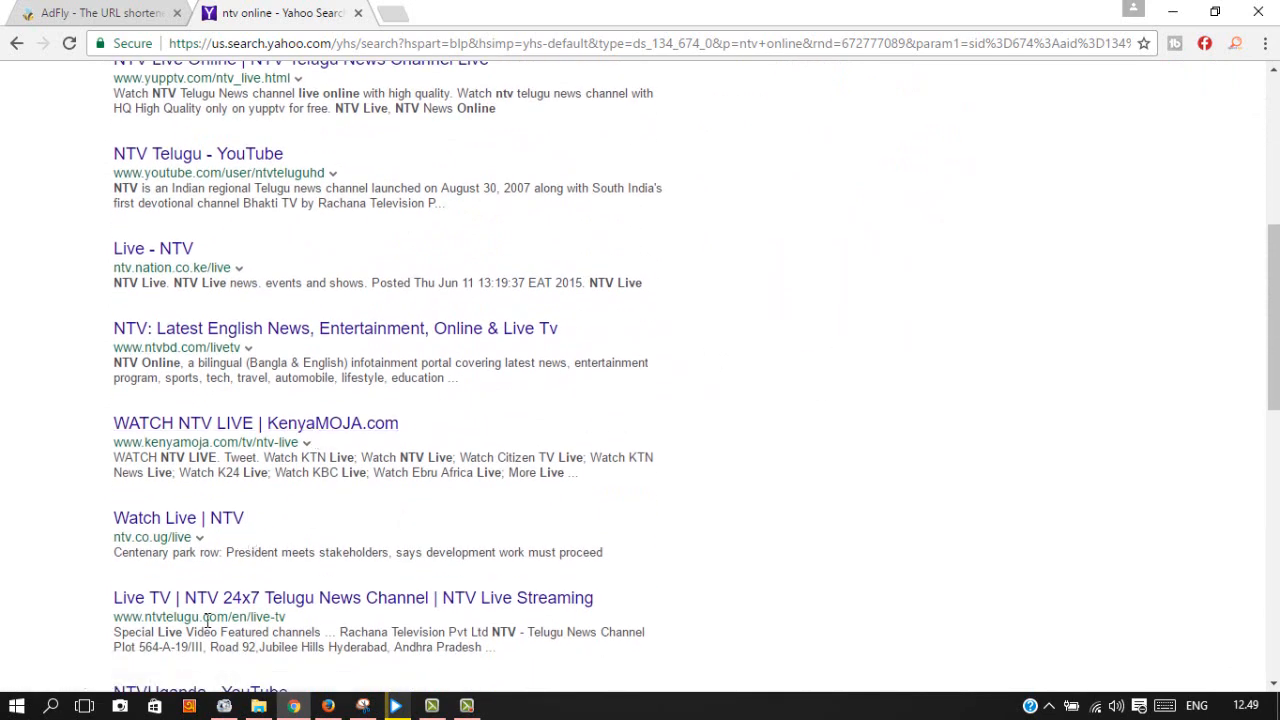
click(289, 595)
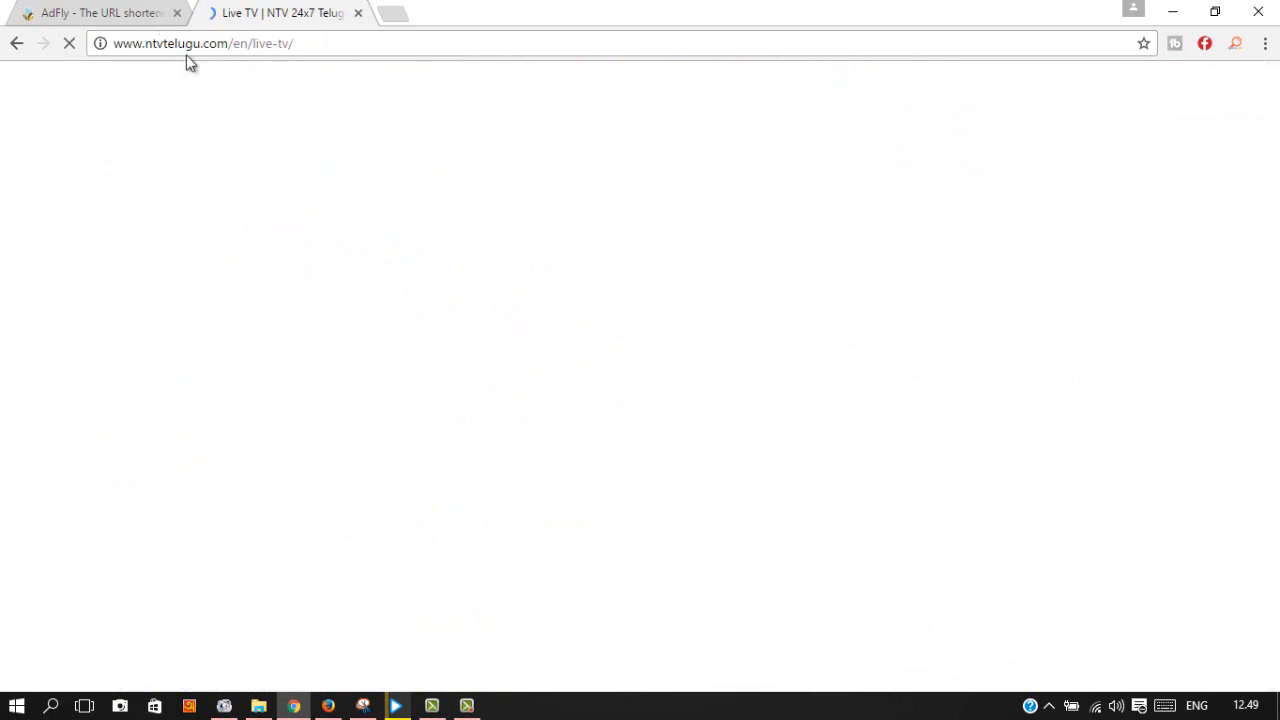
Step: Copy the NTV Live TV page address into AdFly's link field and shorten it
drag(306, 45, 143, 50)
right_click(153, 47)
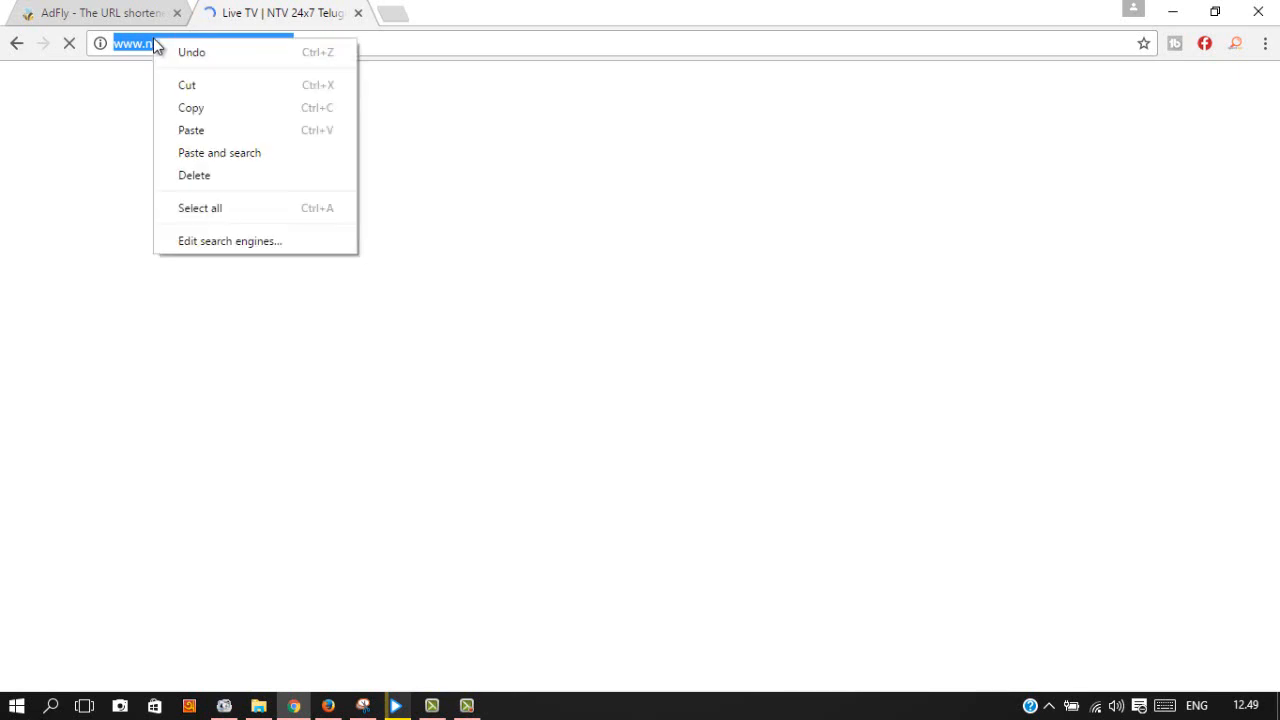
click(200, 110)
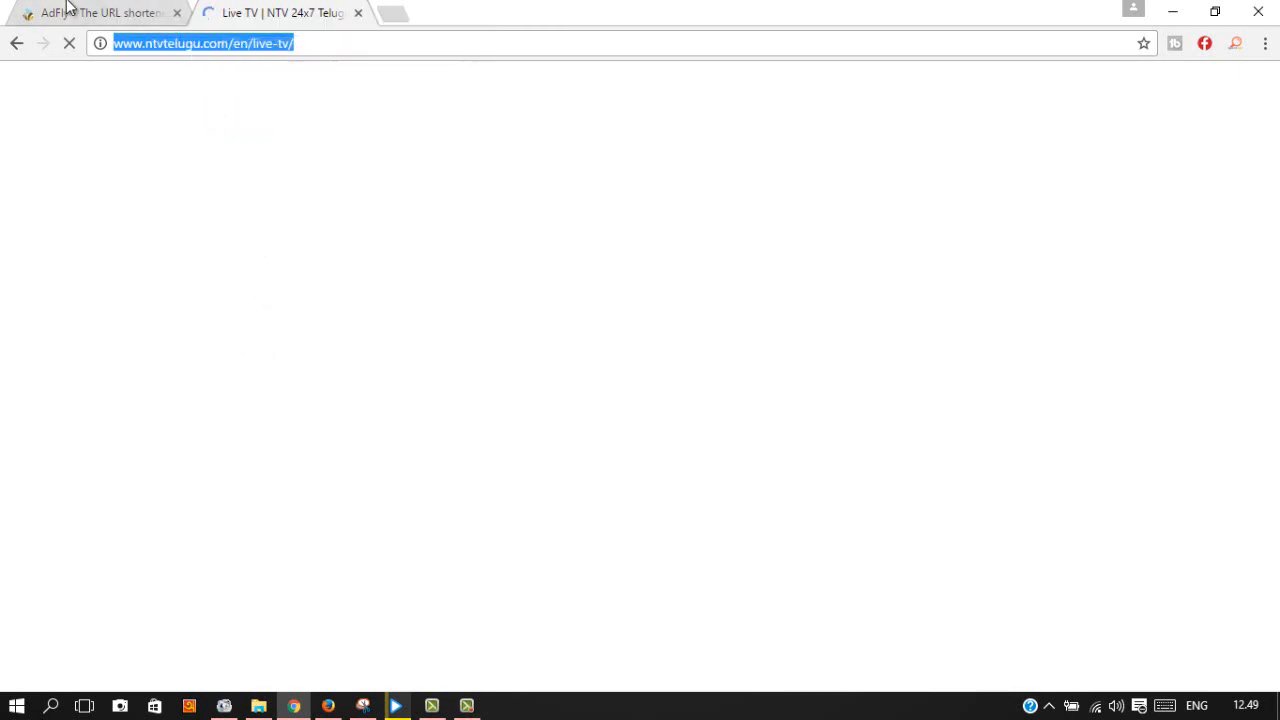
click(104, 7)
right_click(548, 262)
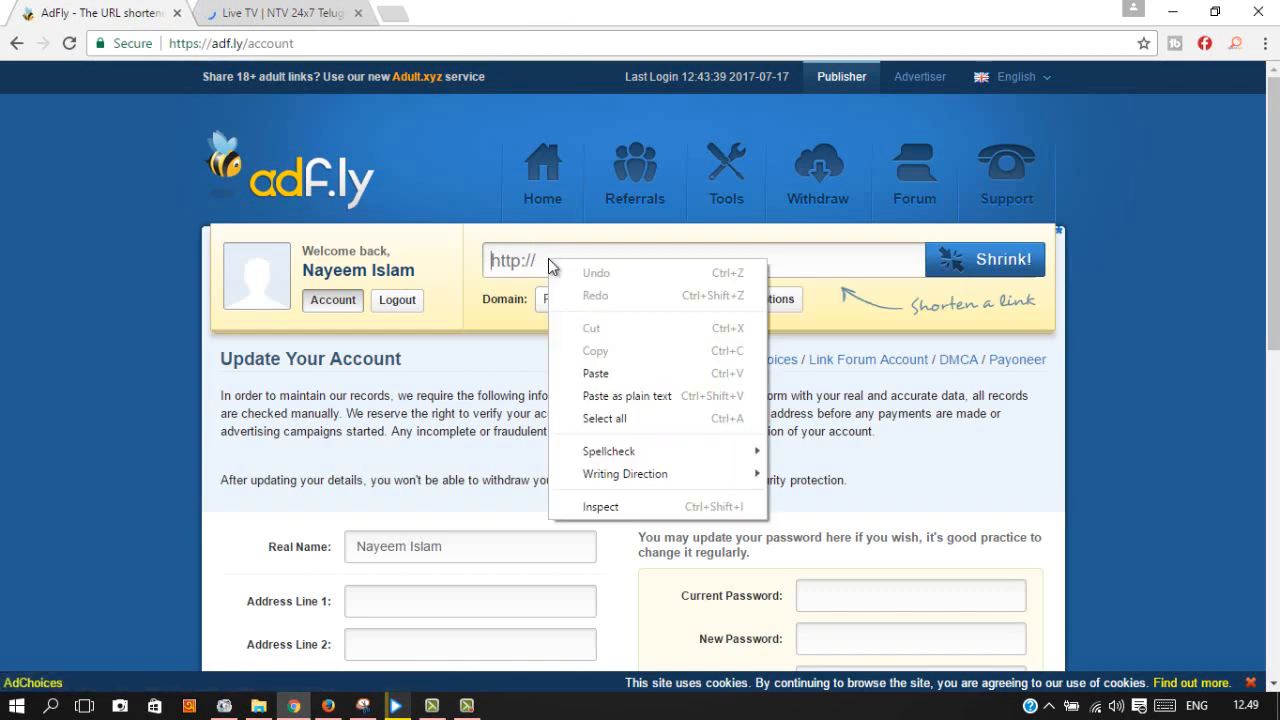
click(596, 374)
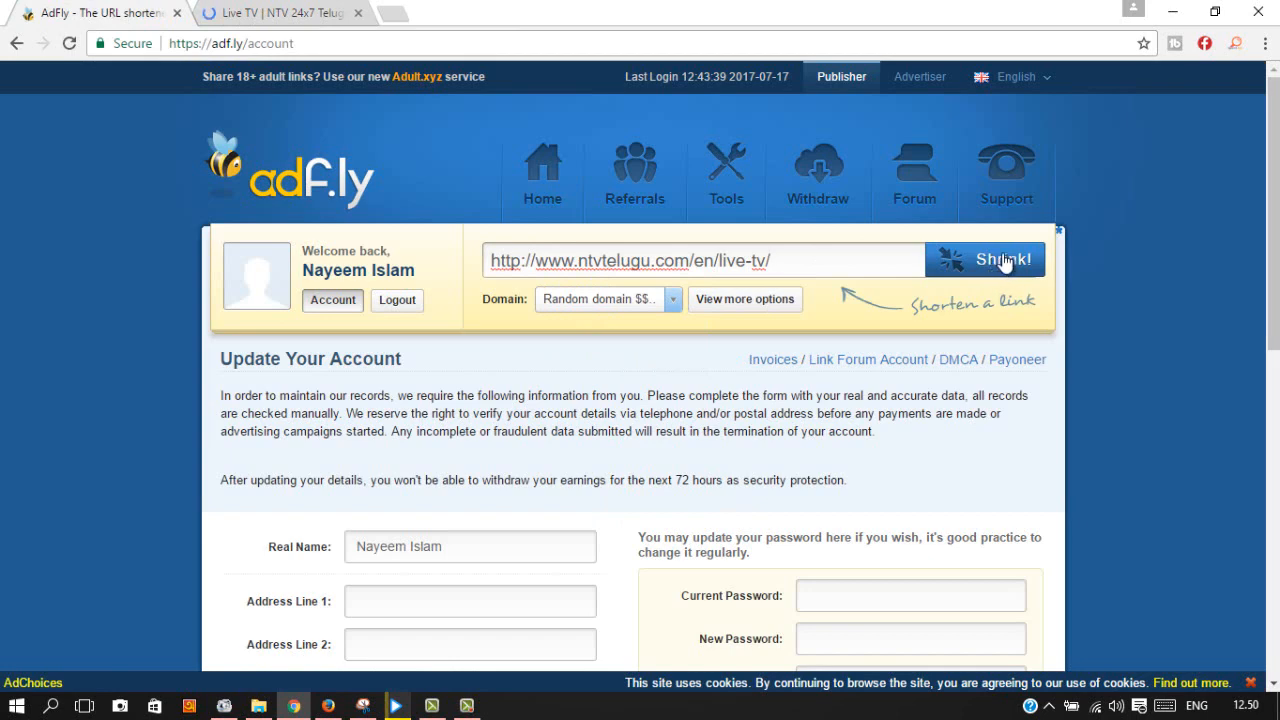
click(1003, 260)
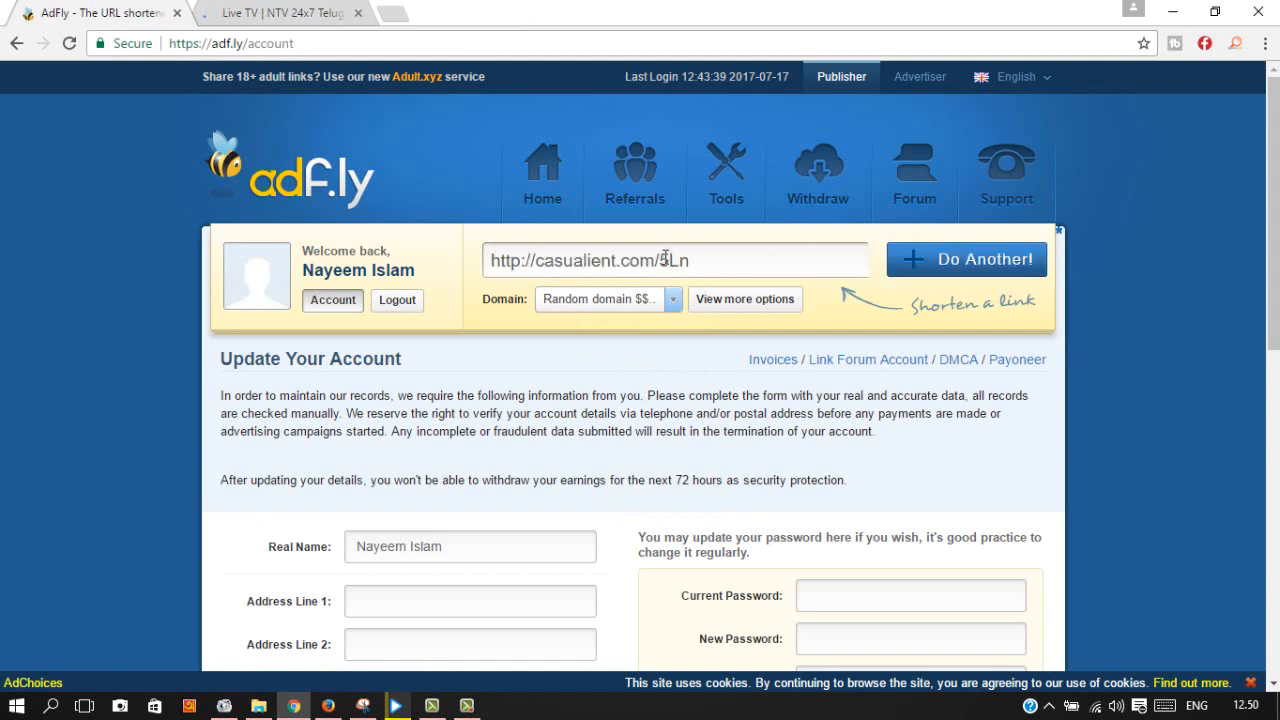
drag(704, 259, 510, 265)
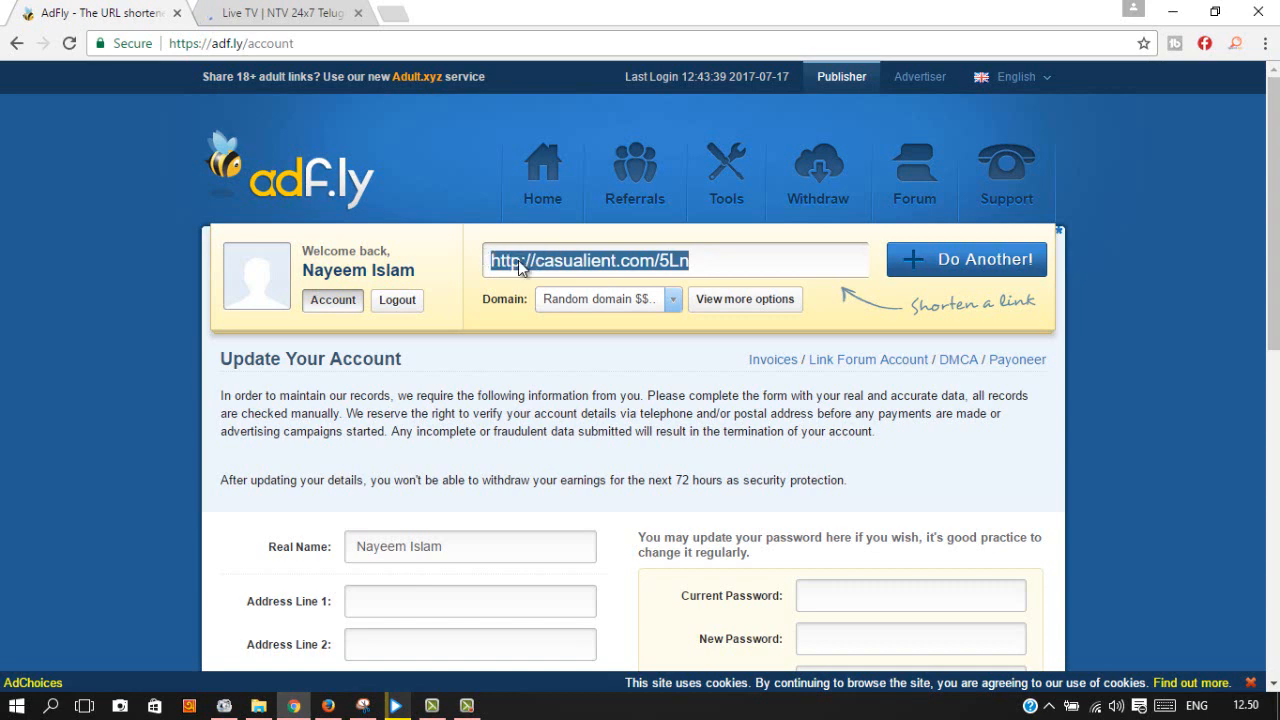
right_click(517, 262)
click(565, 298)
click(390, 13)
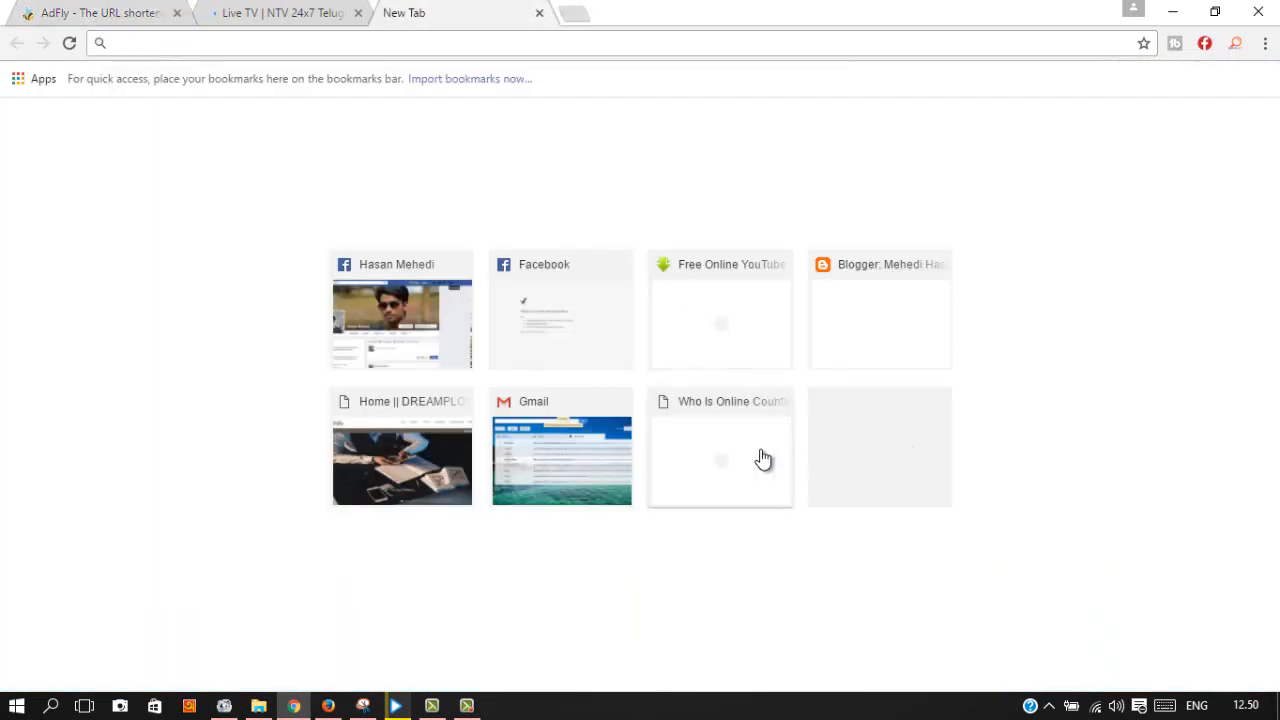
Step: Open Facebook, close both chat windows and reload the MY EditzZ page
click(452, 325)
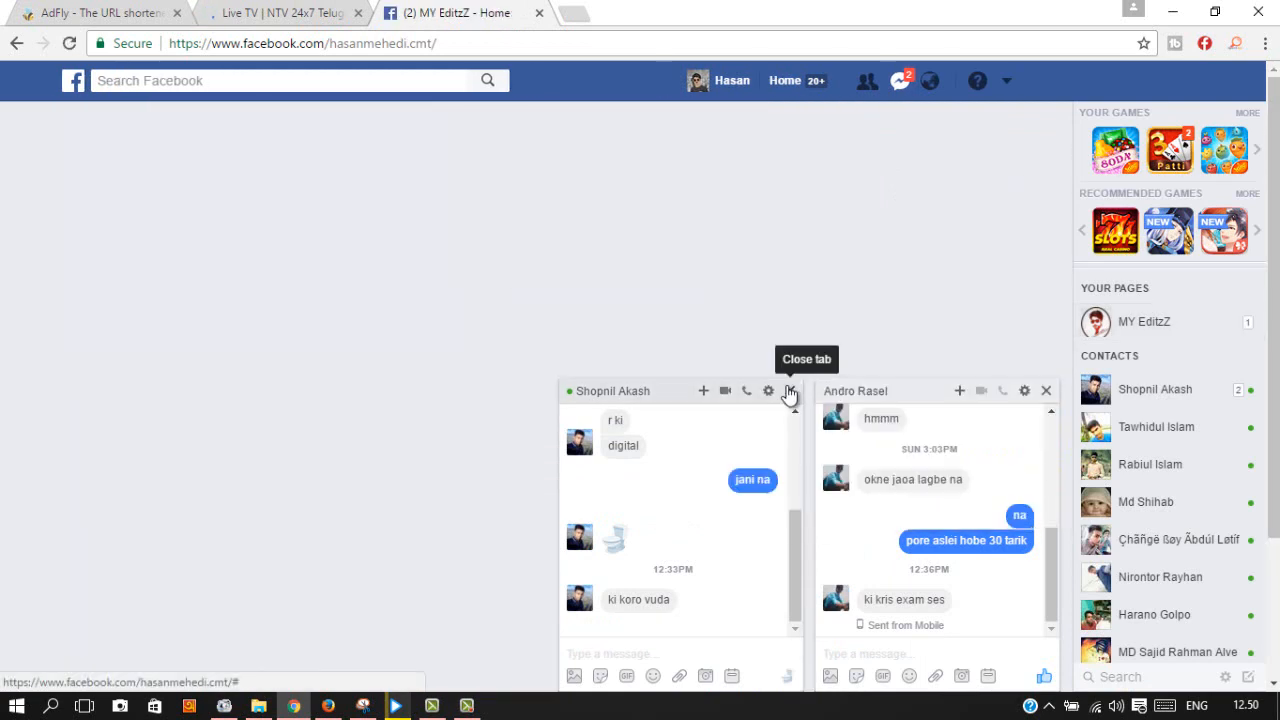
click(790, 391)
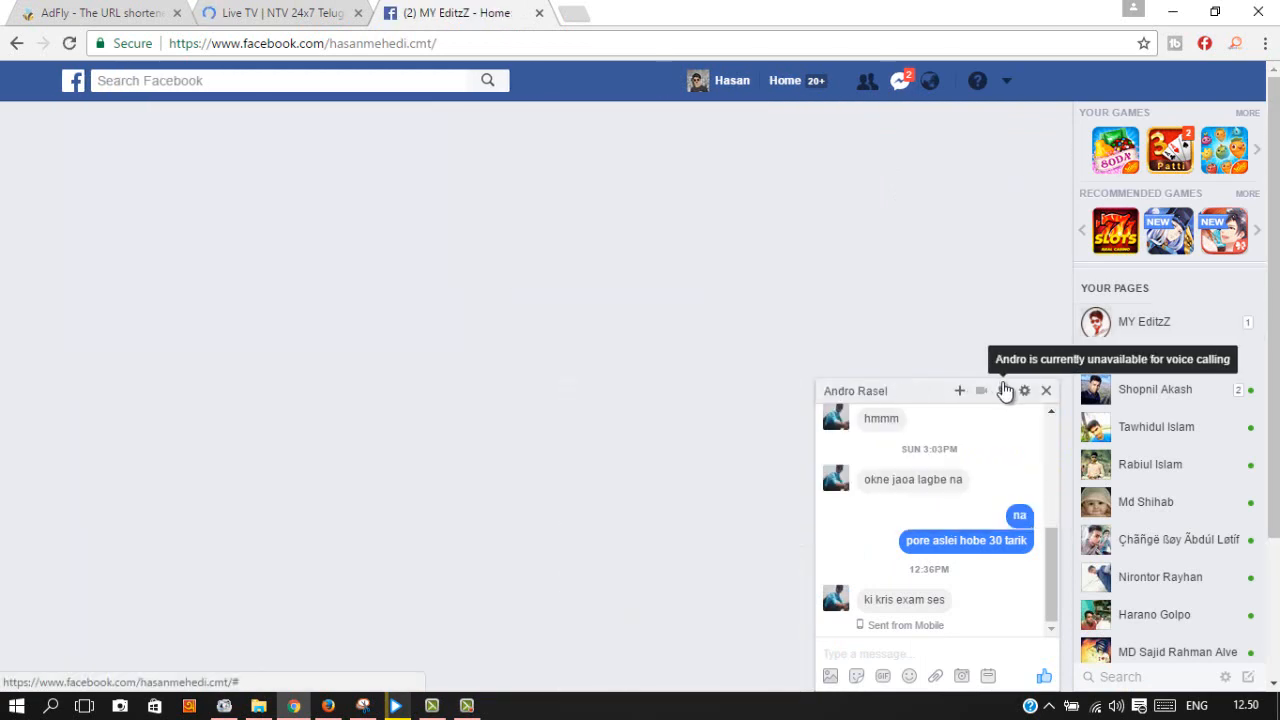
click(1046, 391)
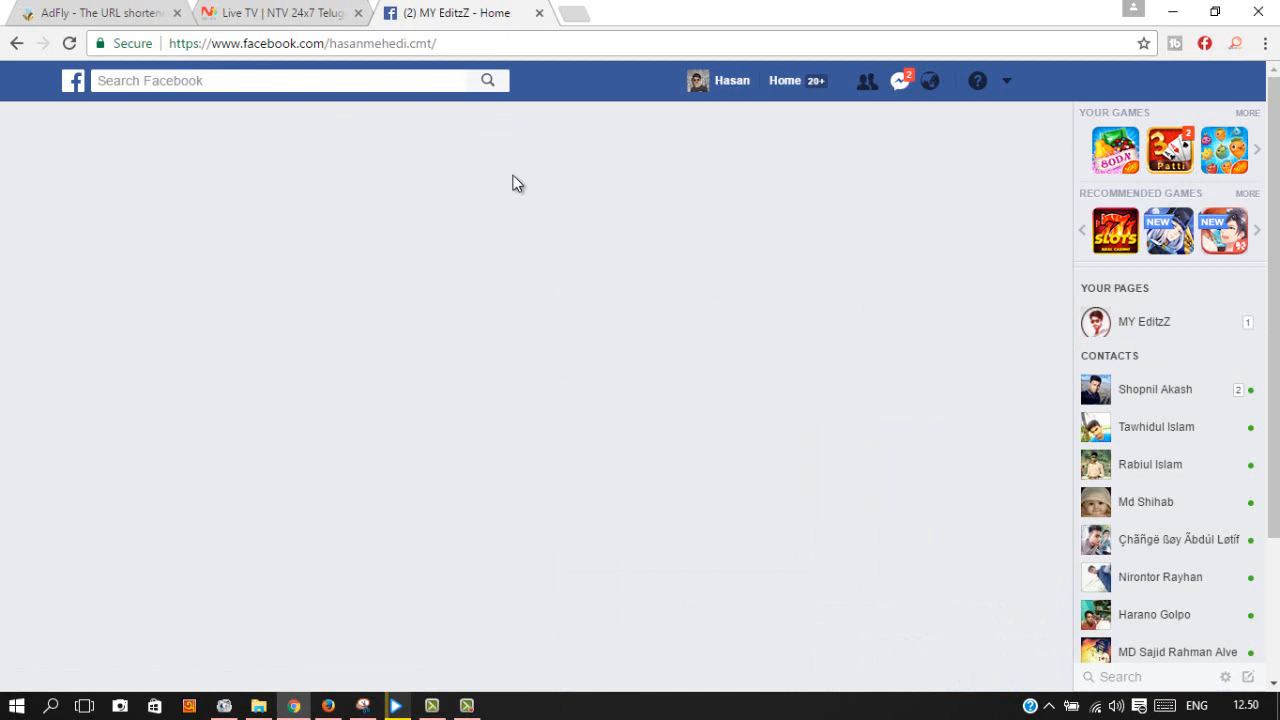
right_click(457, 9)
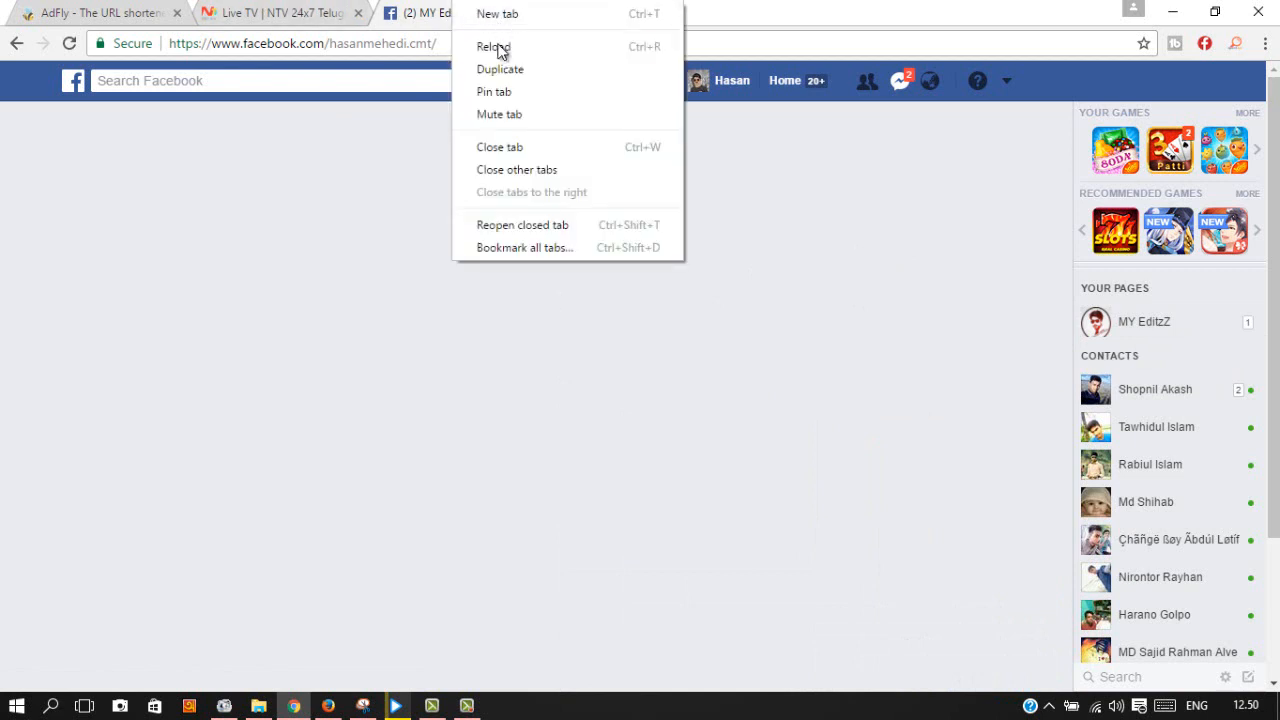
click(503, 43)
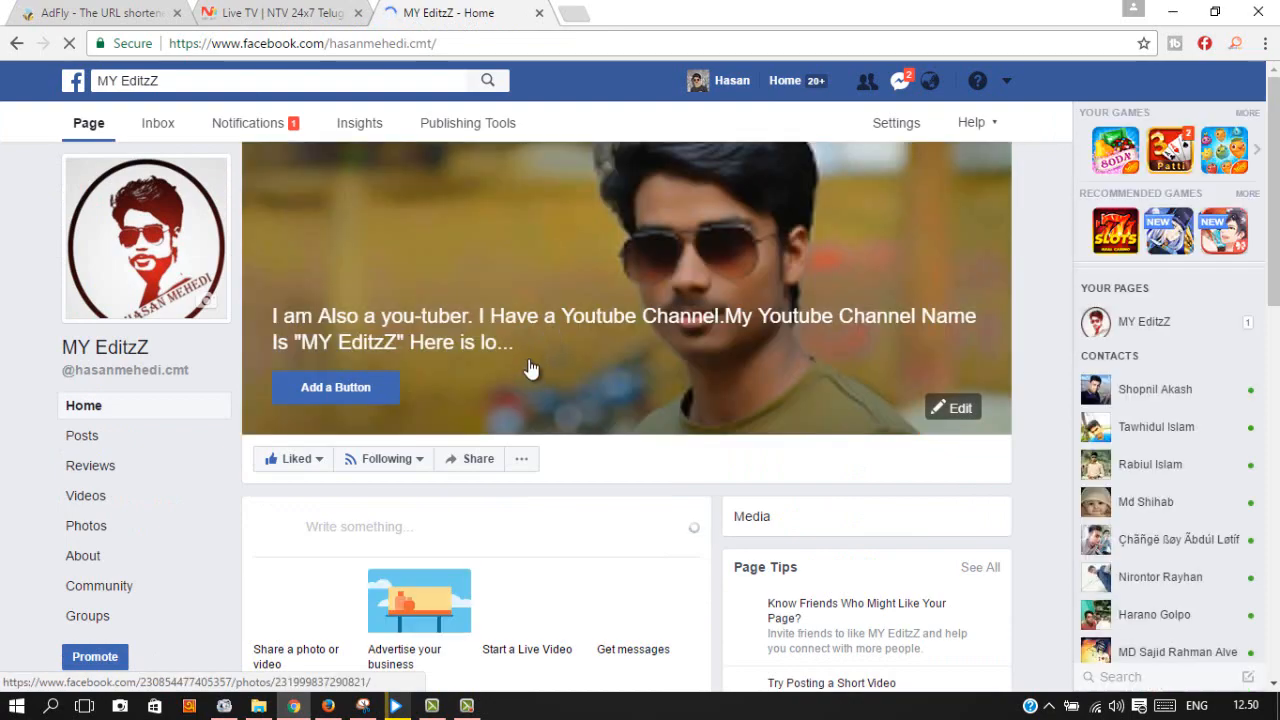
scroll(528, 357, down, 1)
click(95, 13)
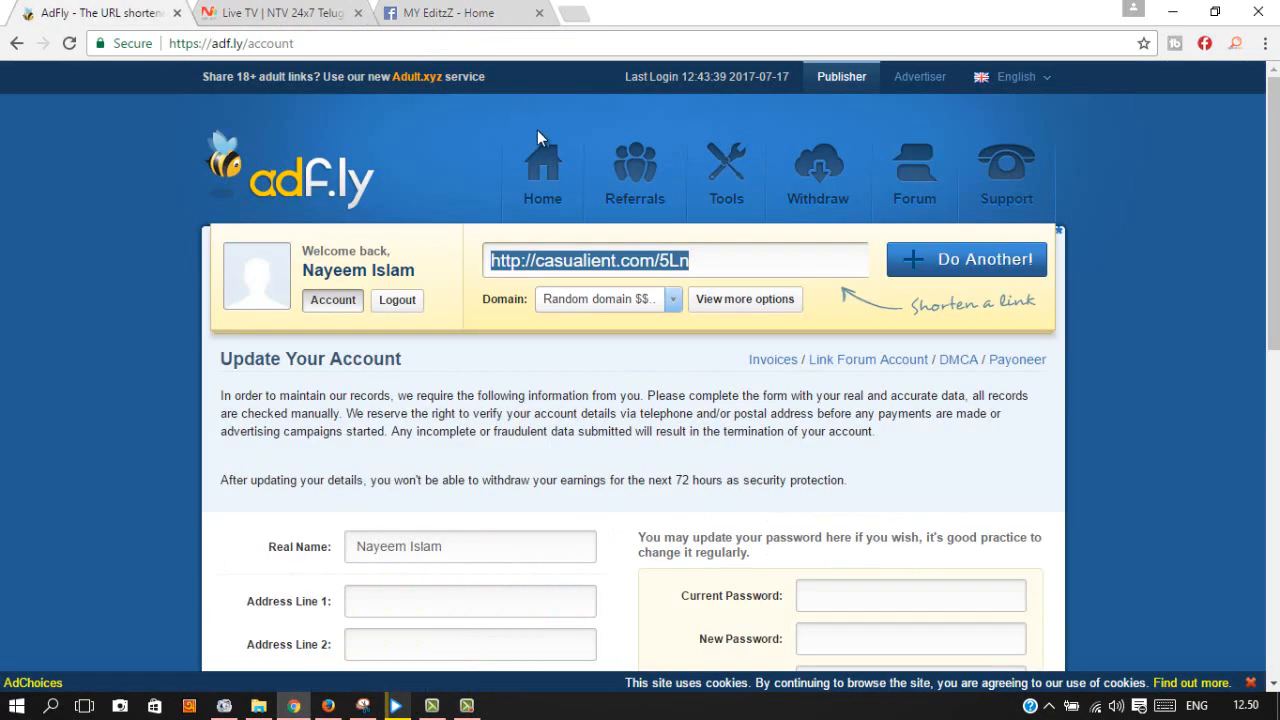
click(443, 13)
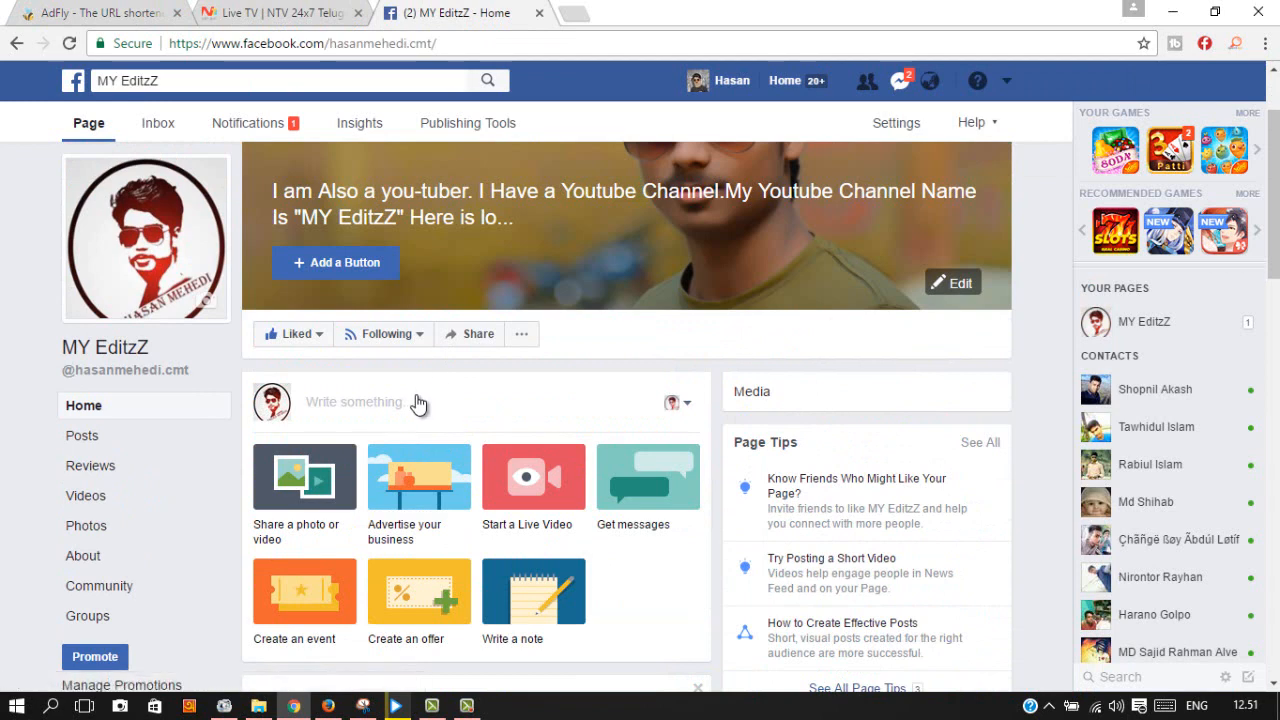
right_click(419, 399)
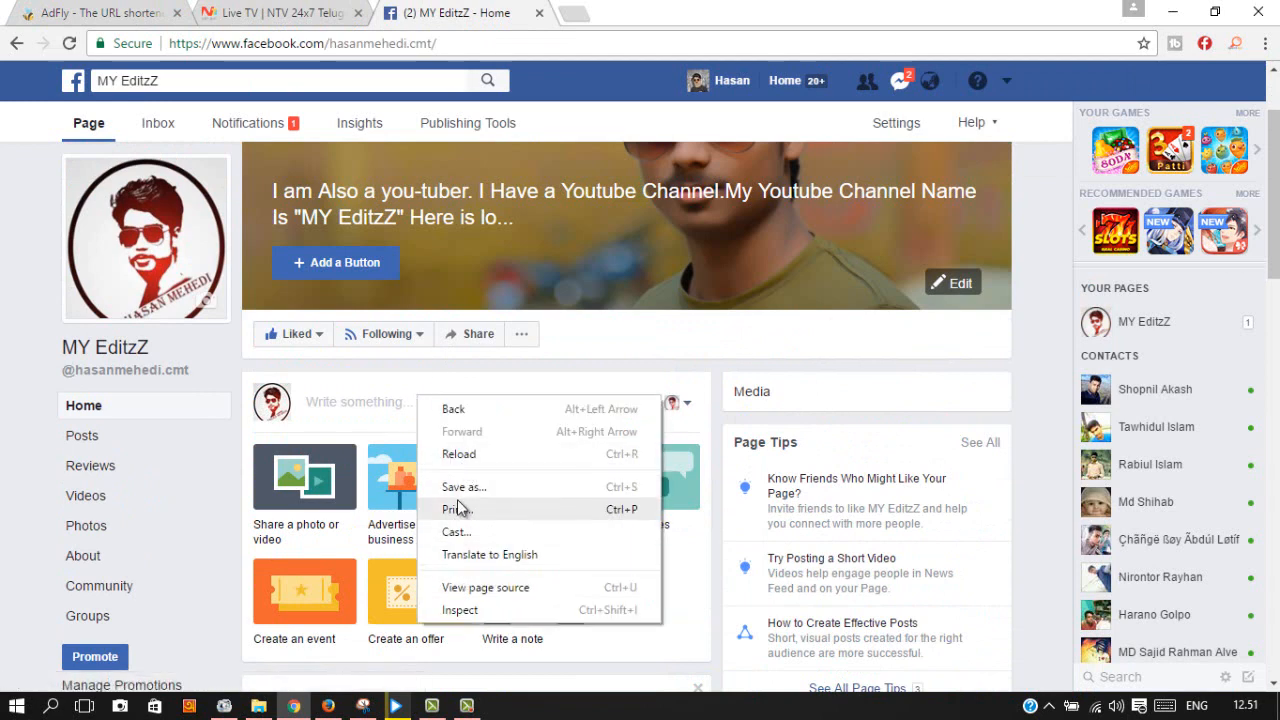
right_click(363, 391)
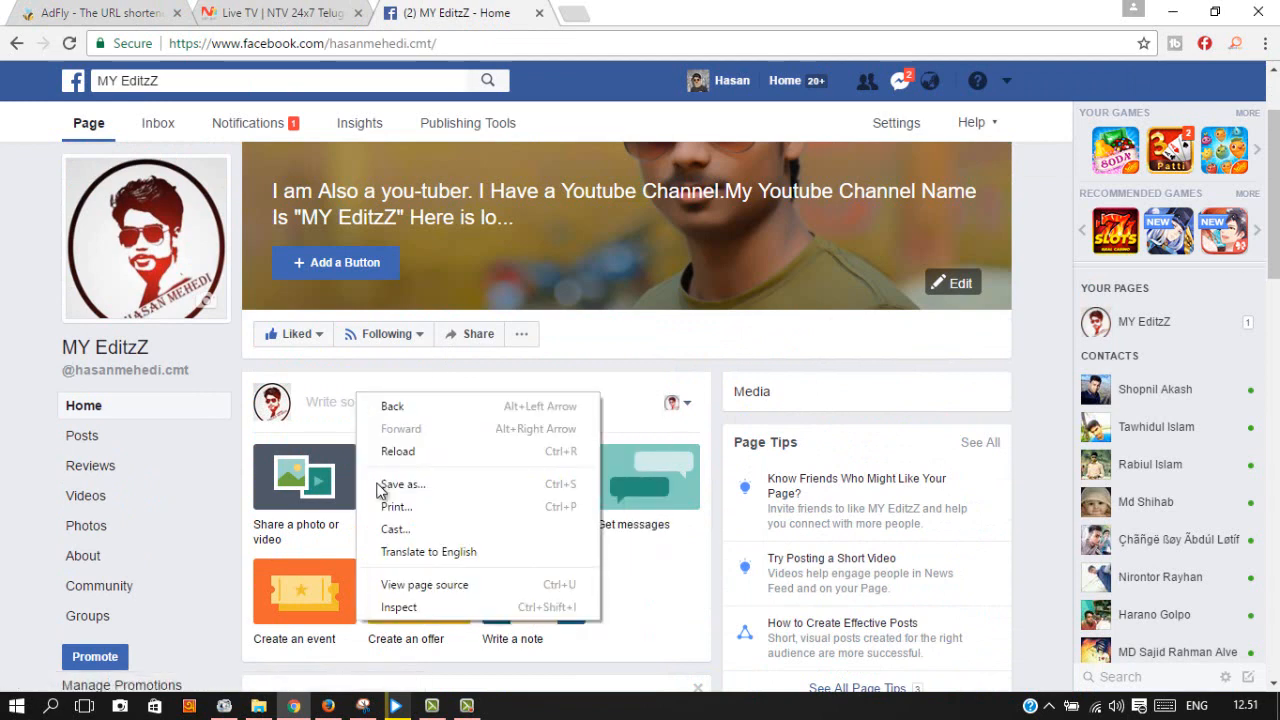
right_click(342, 393)
click(400, 405)
click(394, 400)
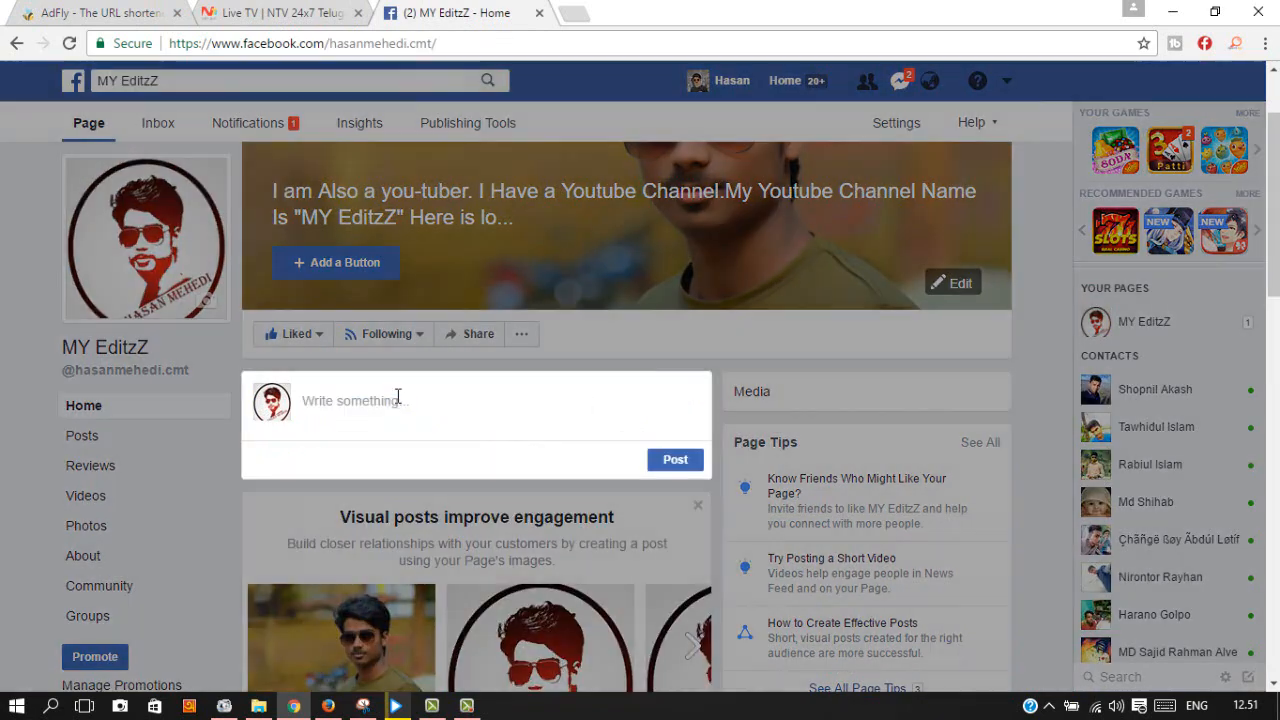
right_click(372, 401)
click(425, 515)
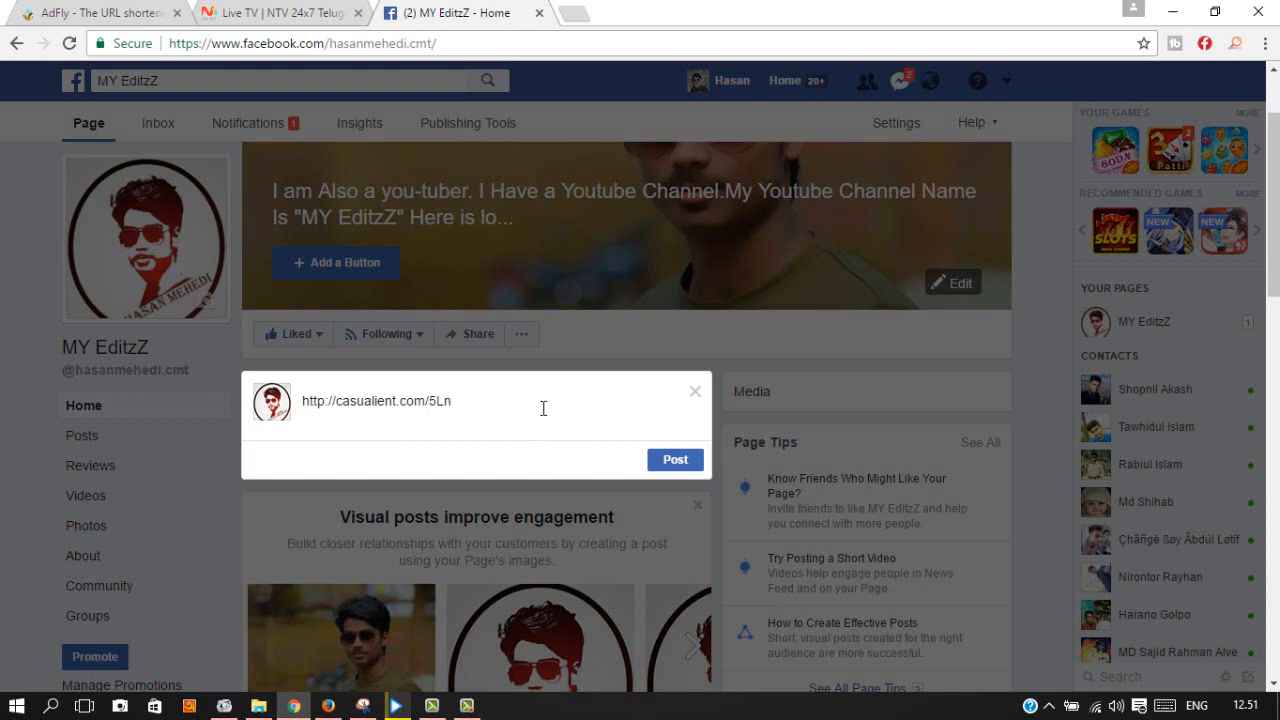
click(240, 10)
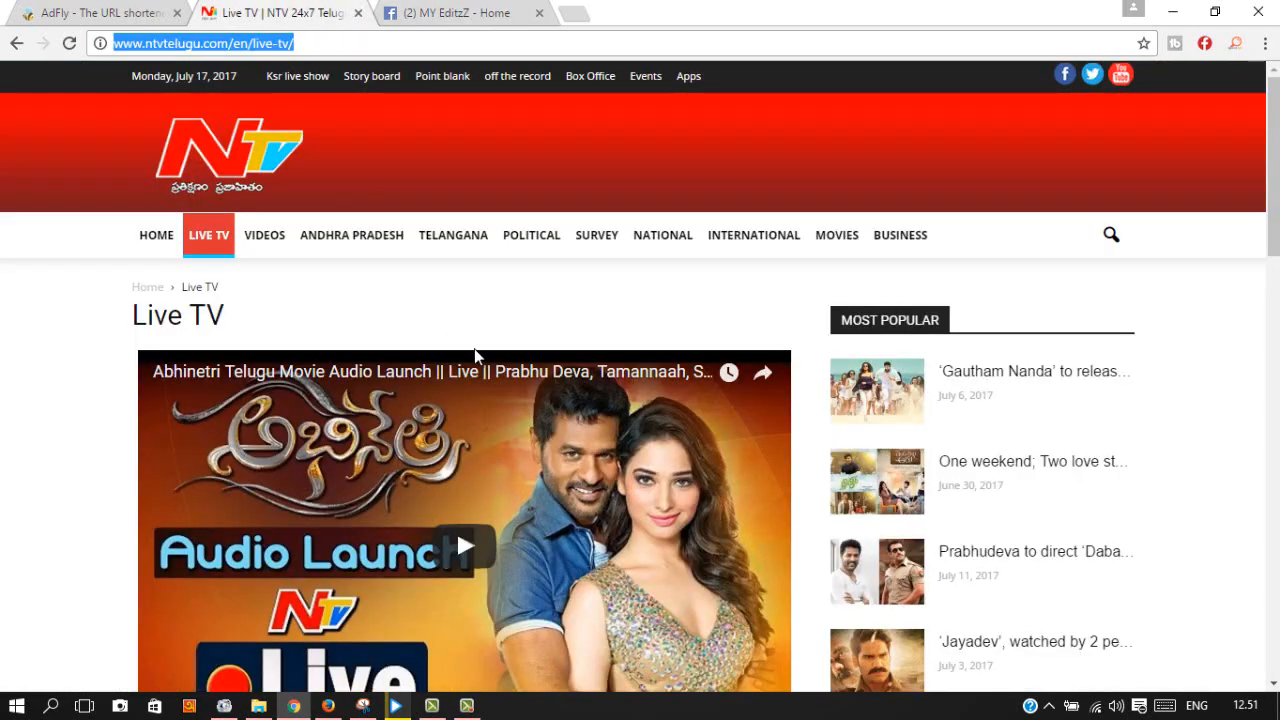
Step: Save a Hot News thumbnail from the NTV Live TV page as ganta-218x150.jpg
scroll(475, 340, down, 1)
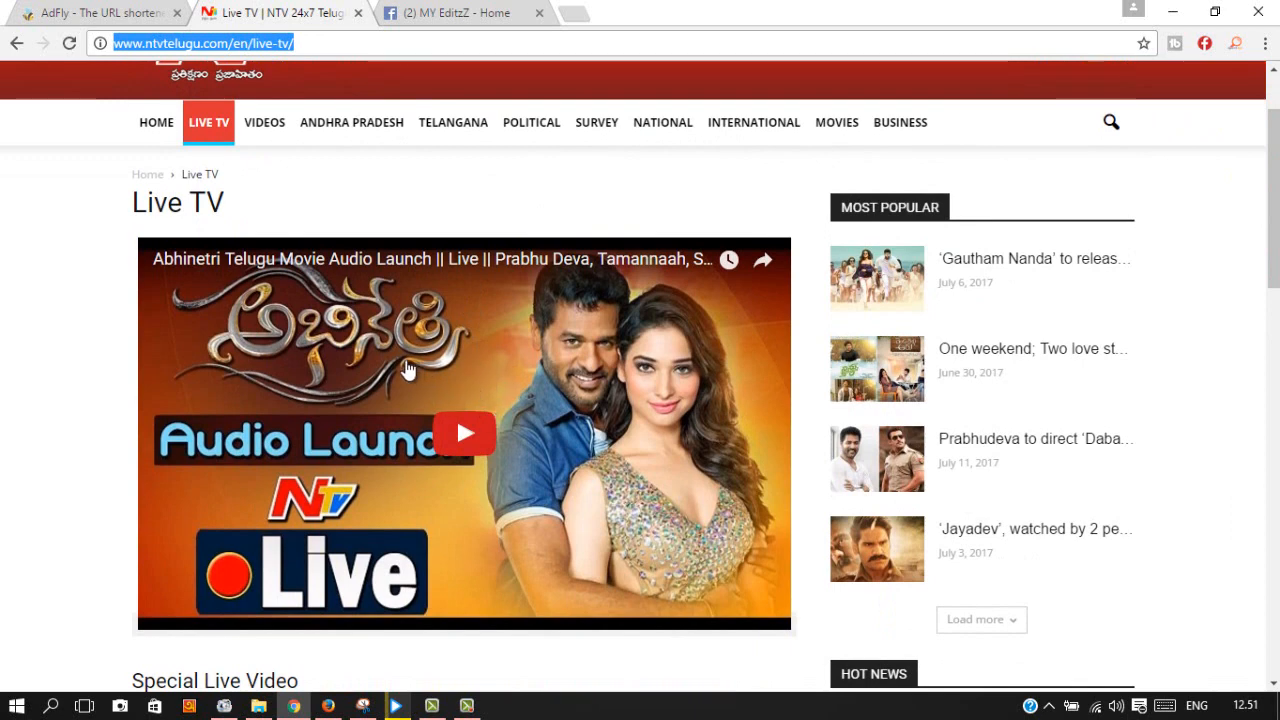
scroll(425, 372, down, 1)
scroll(425, 374, up, 1)
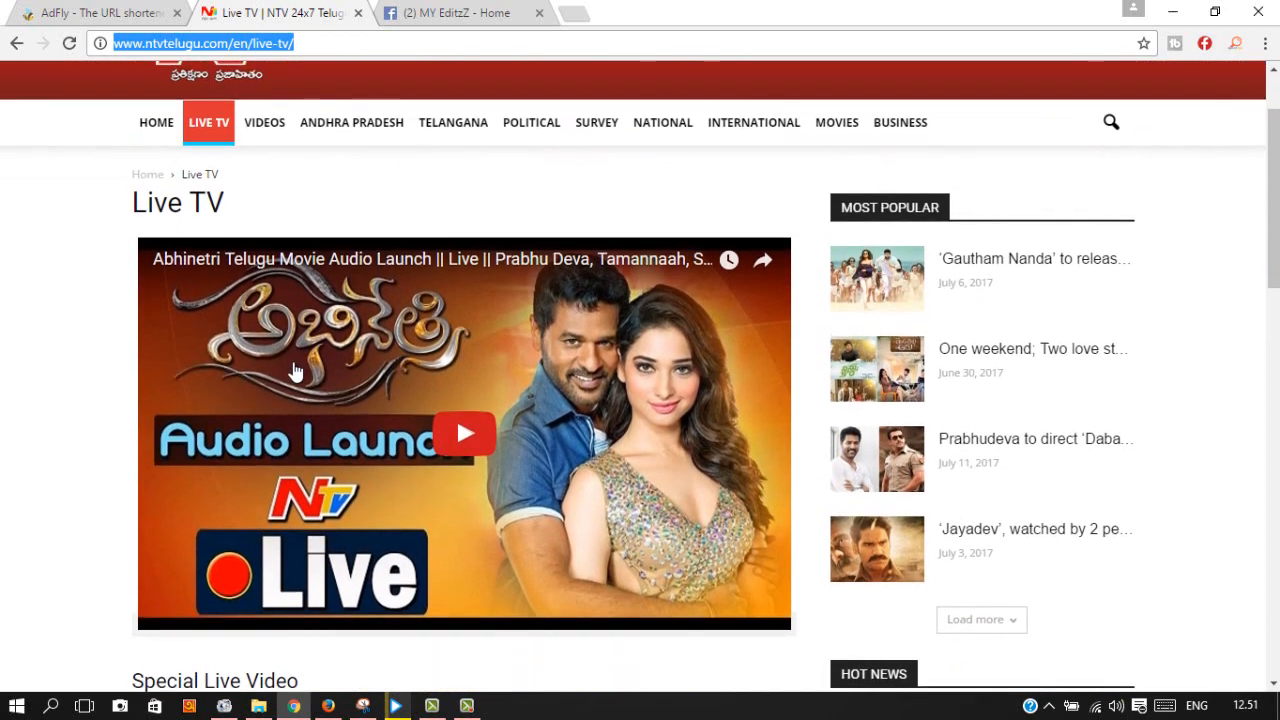
right_click(357, 364)
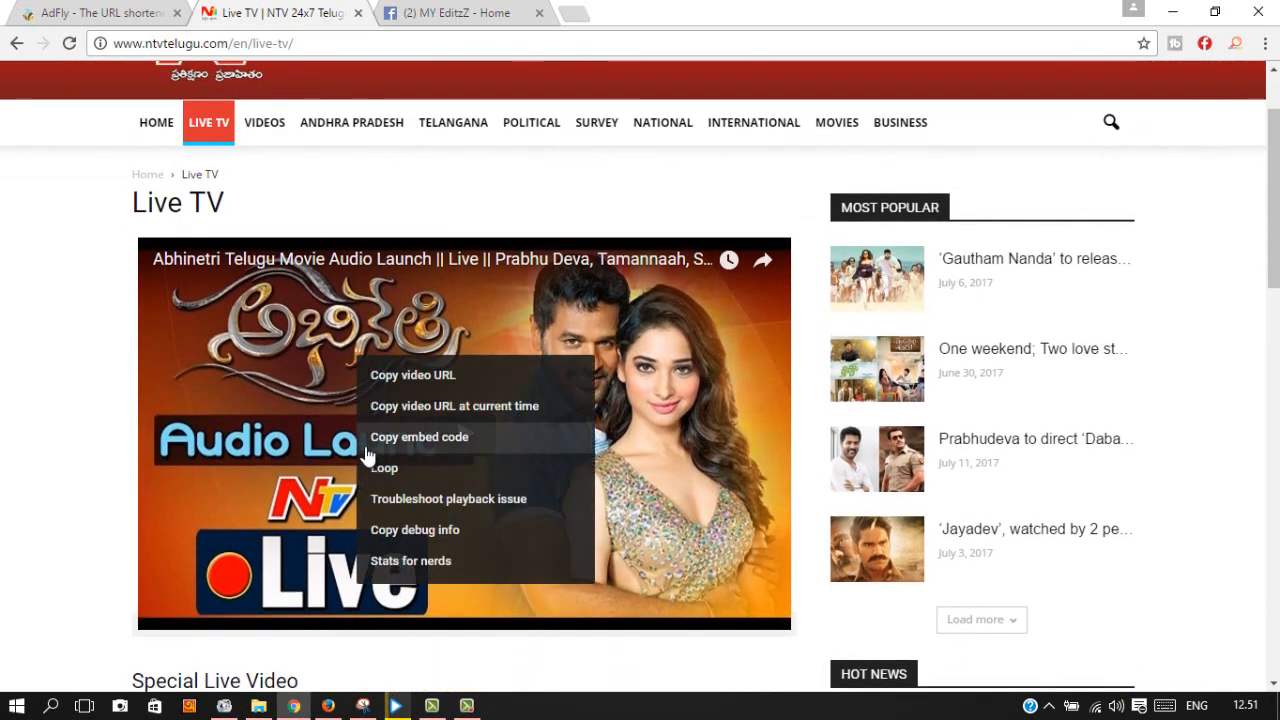
scroll(371, 397, down, 4)
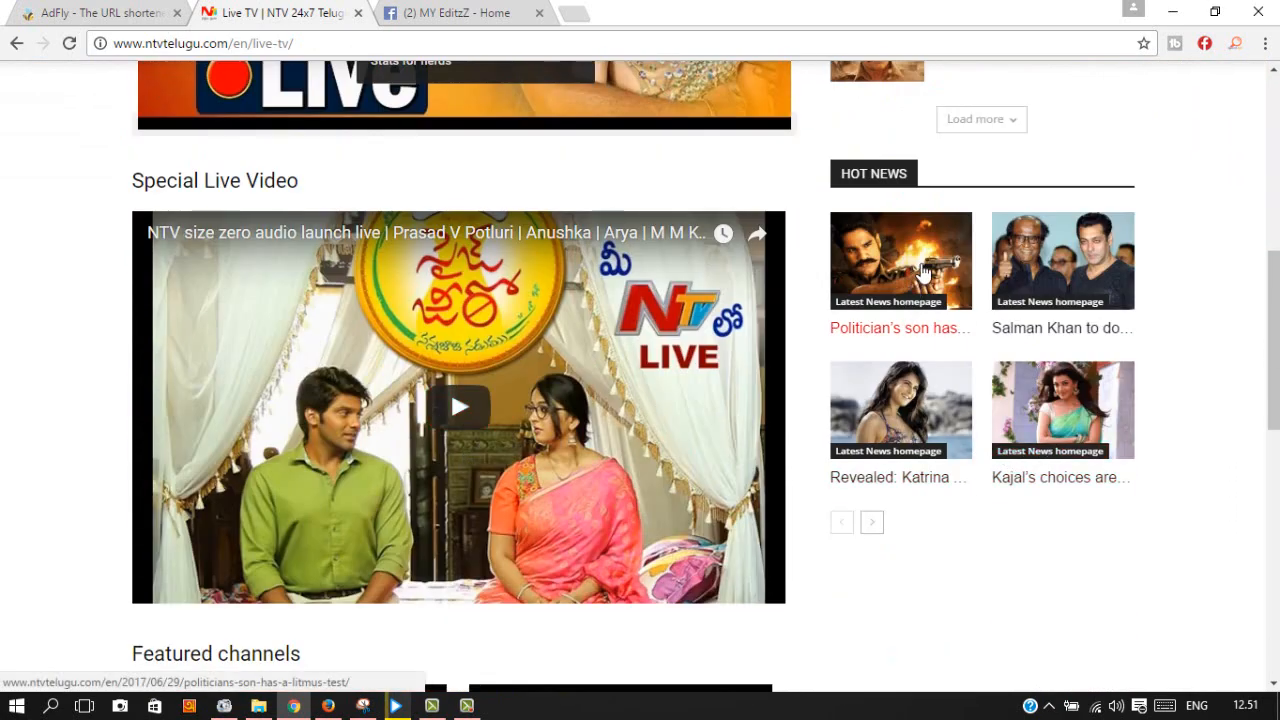
right_click(922, 264)
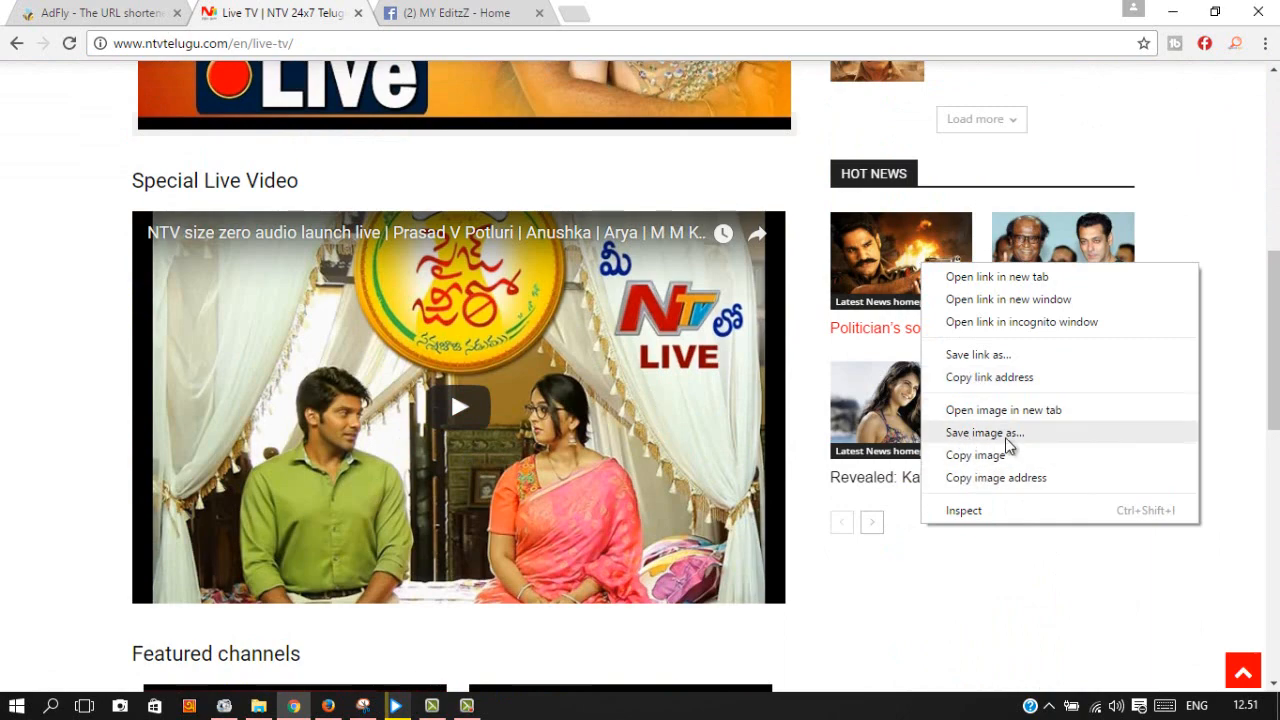
click(1007, 440)
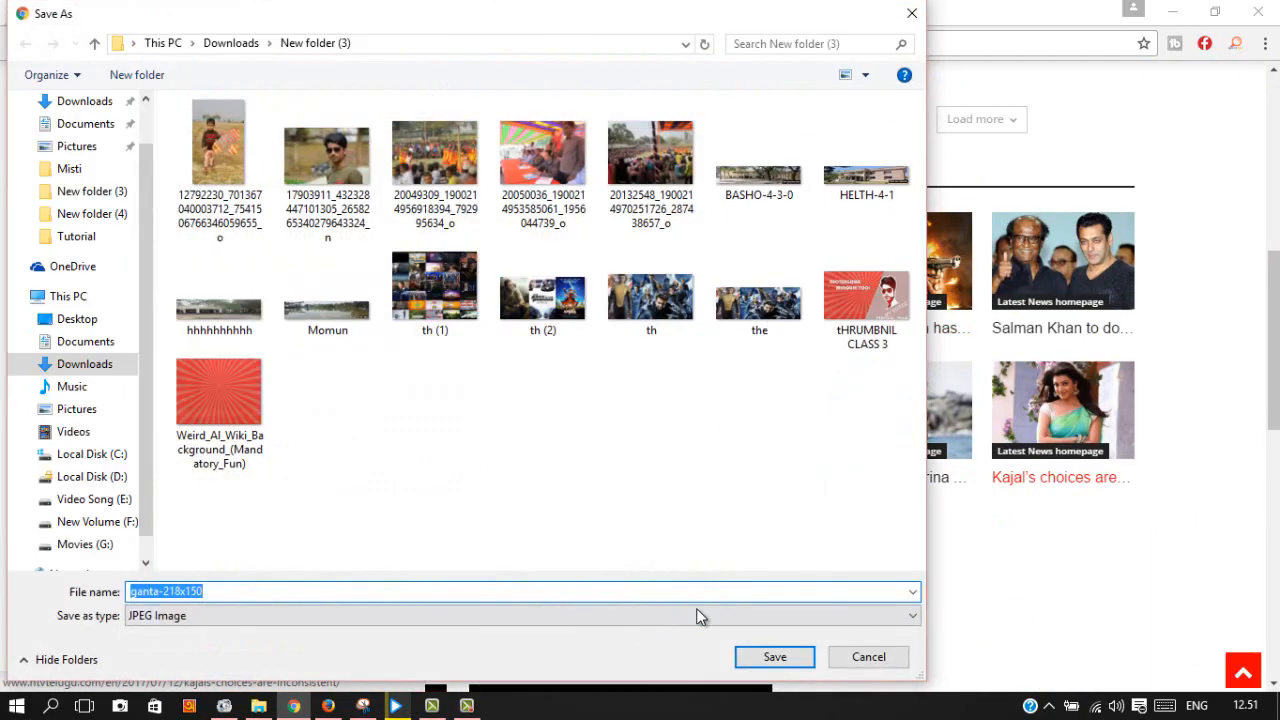
click(772, 657)
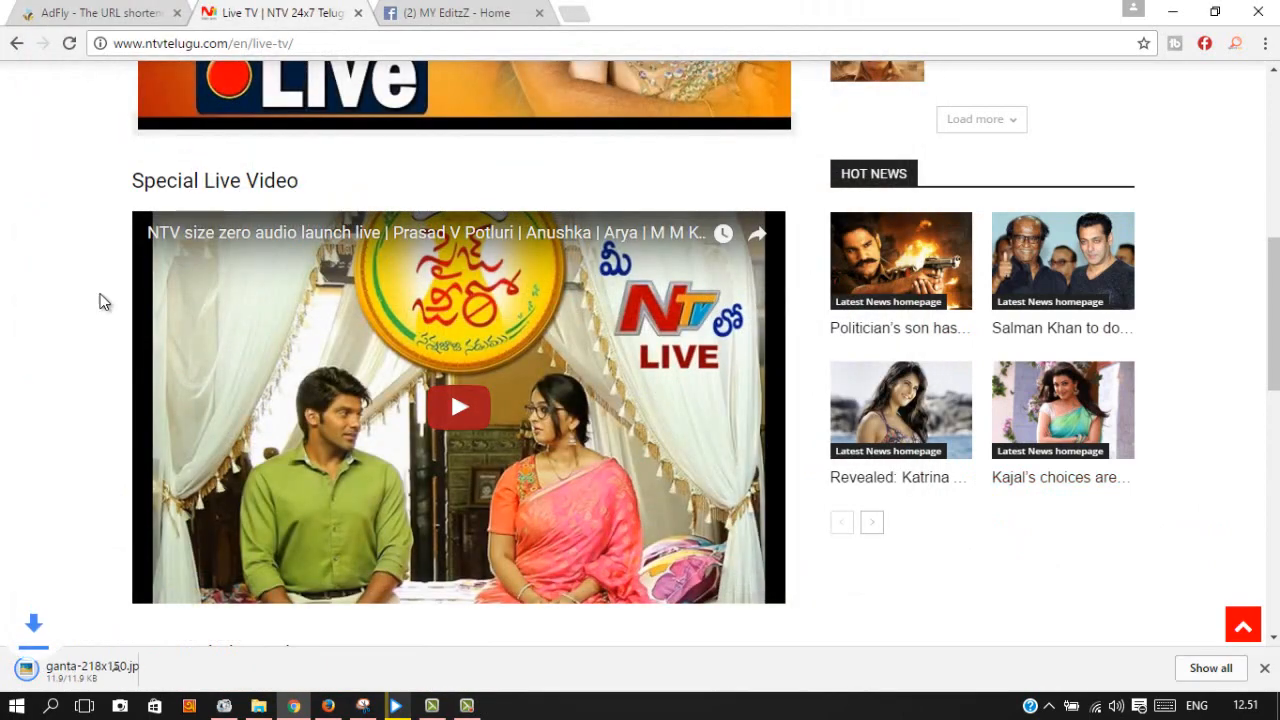
scroll(410, 190, up, 3)
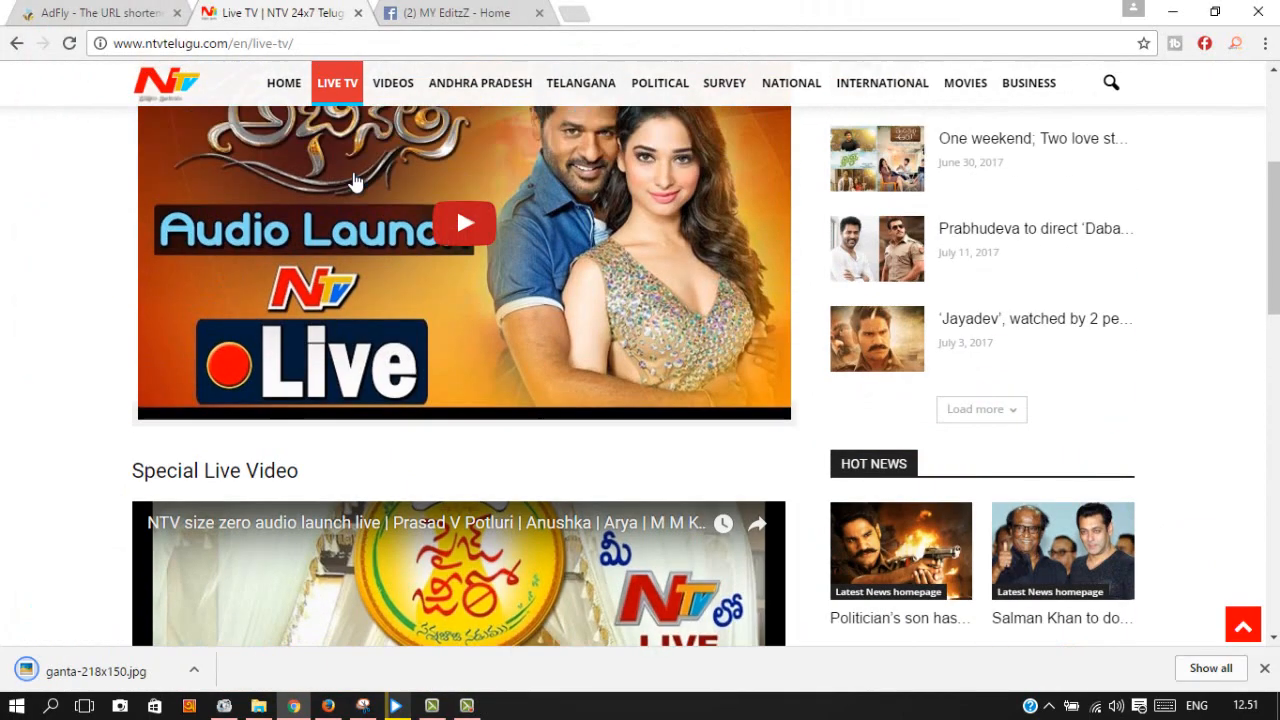
Step: Attach the ganta-218x150 picture as a custom image on the link post
click(456, 15)
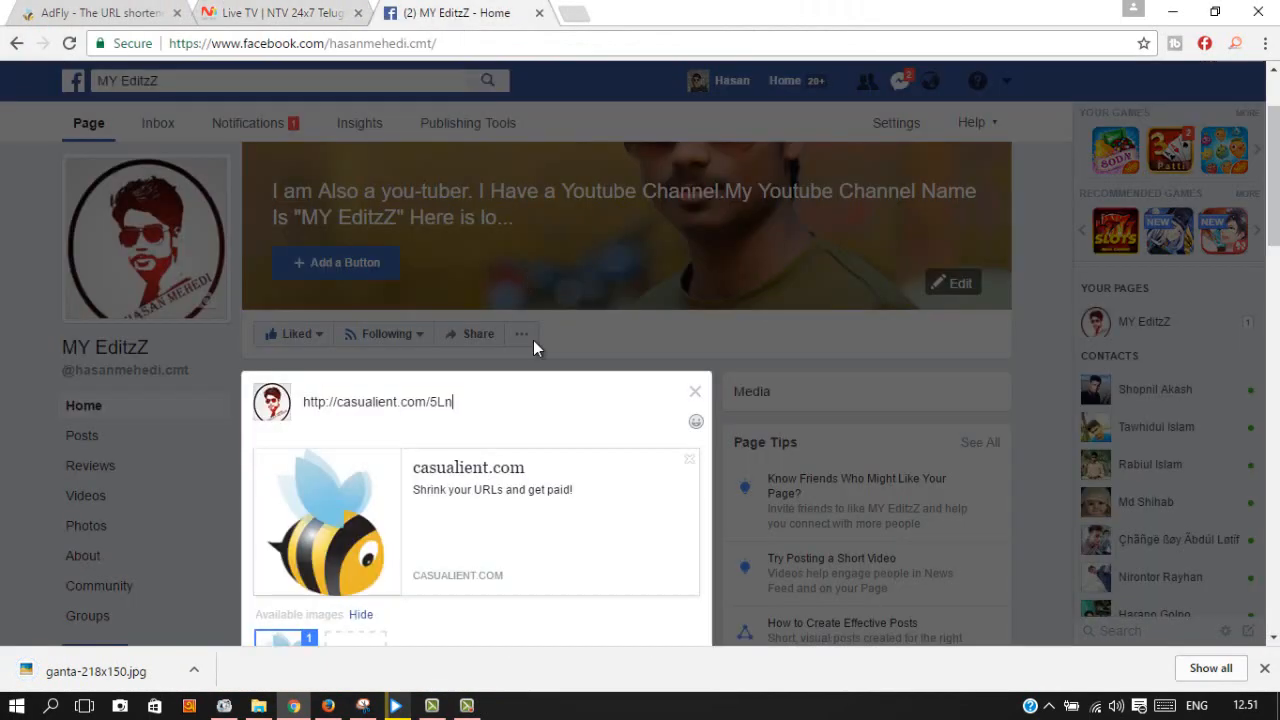
scroll(490, 400, down, 1)
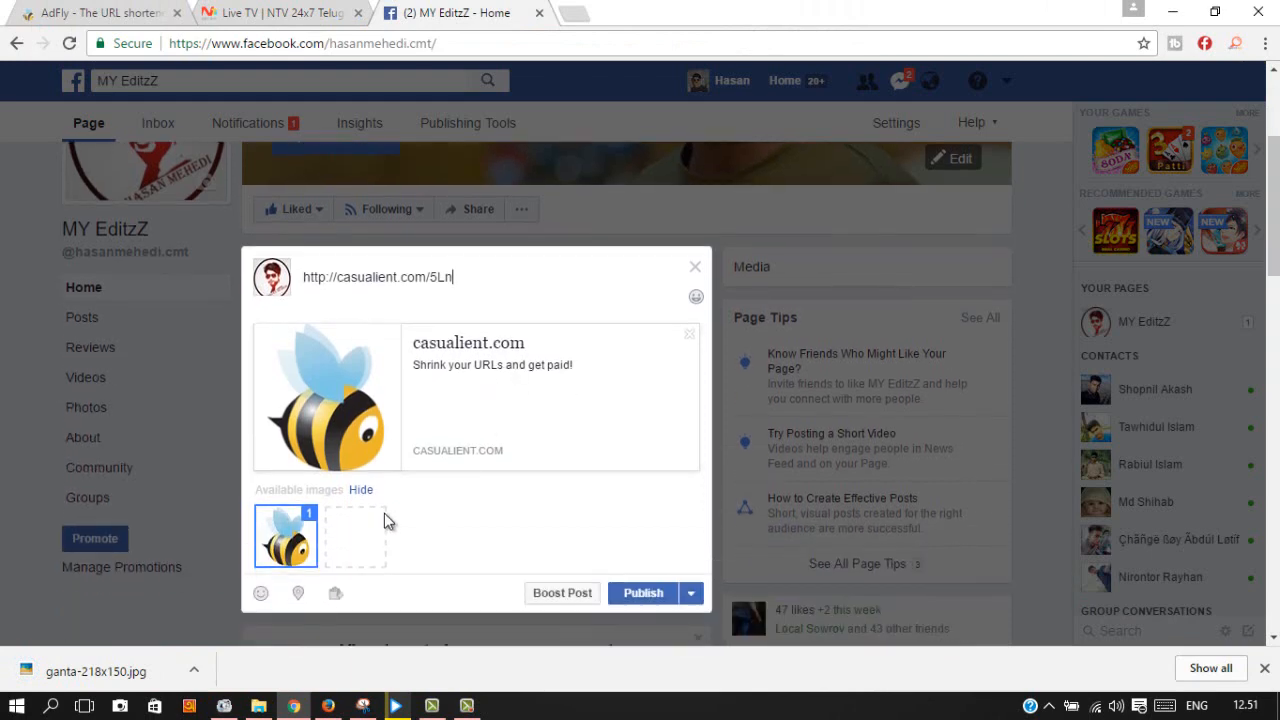
click(370, 536)
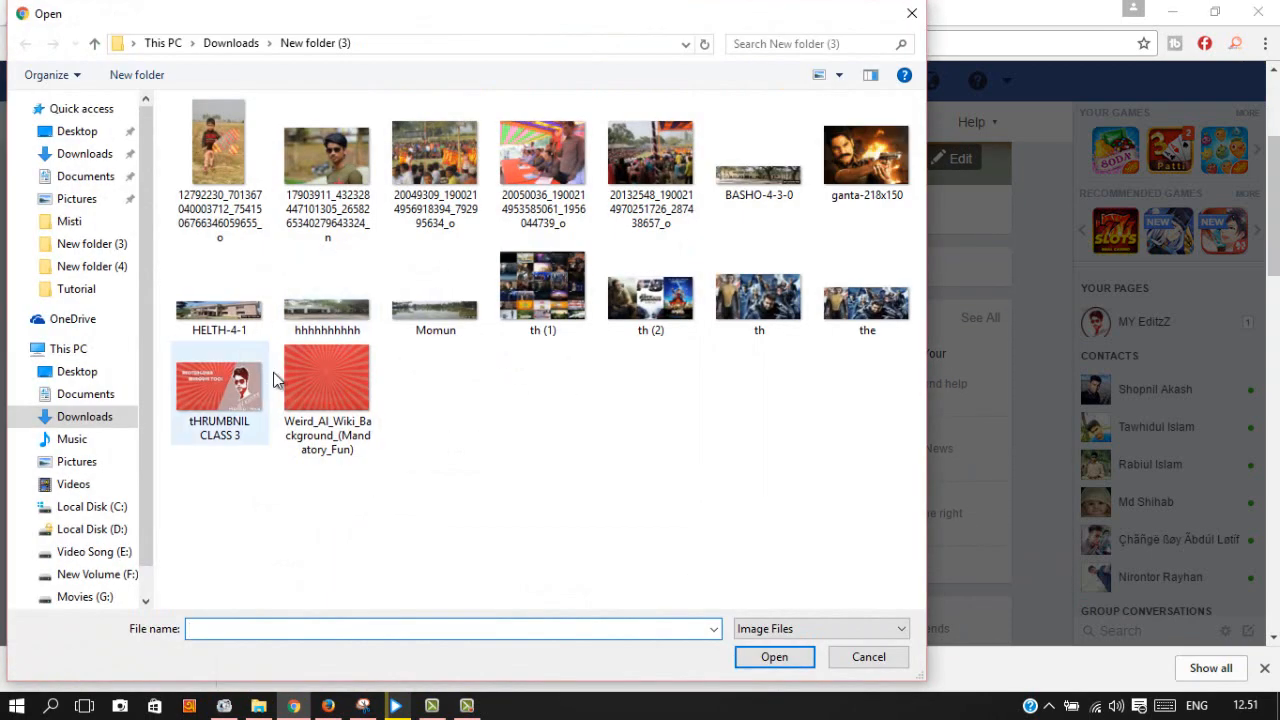
click(862, 166)
click(788, 656)
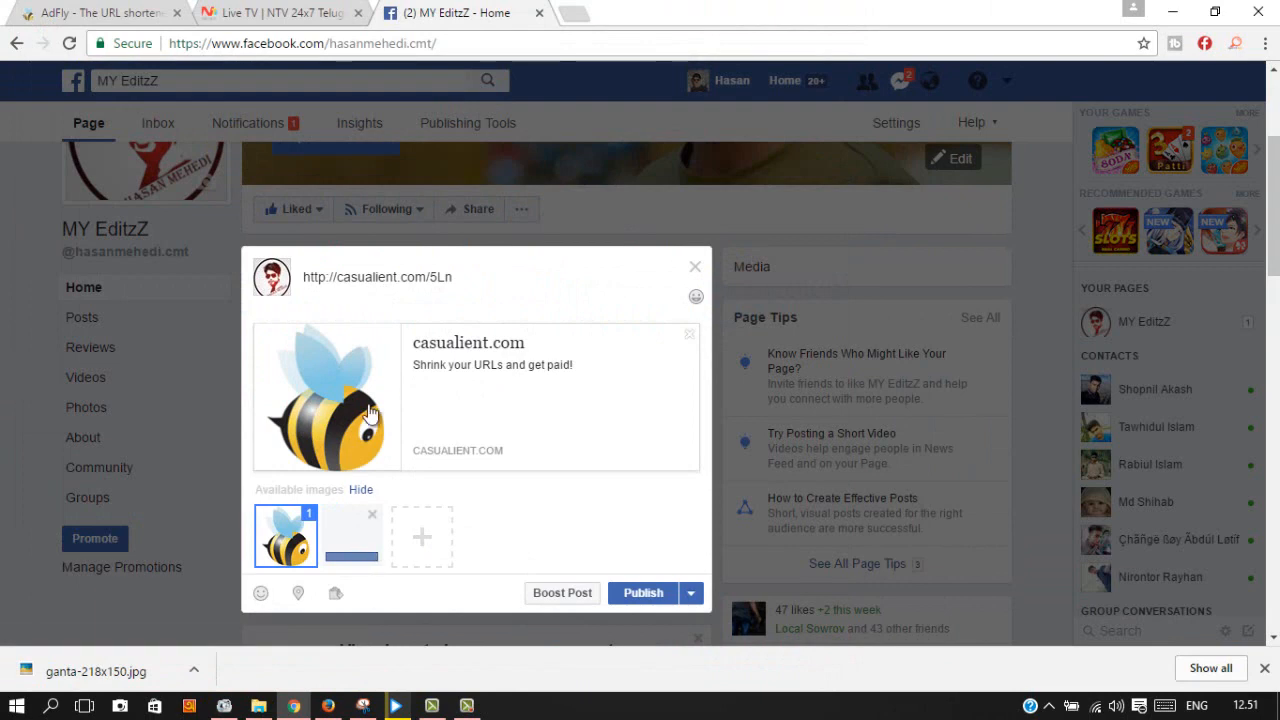
Step: Publish the casualient.com/5Ln link post on the MY EditzZ page
scroll(540, 405, down, 3)
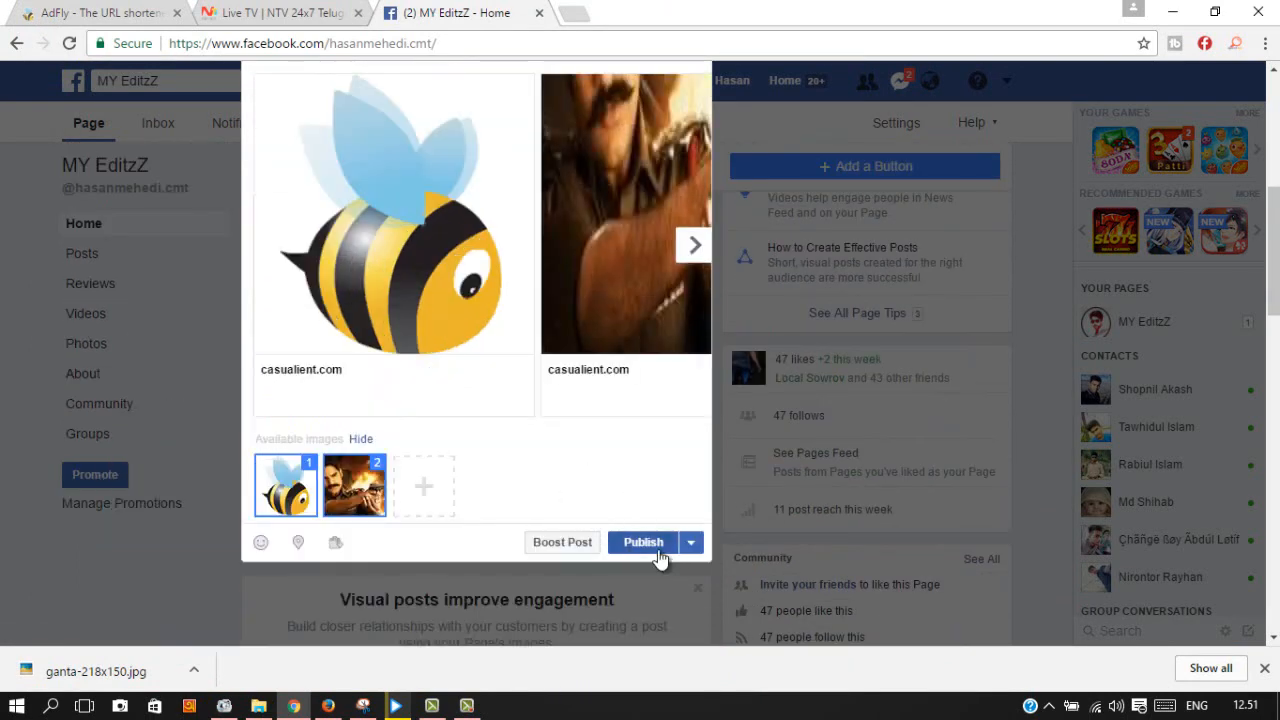
scroll(540, 398, up, 3)
scroll(555, 402, down, 3)
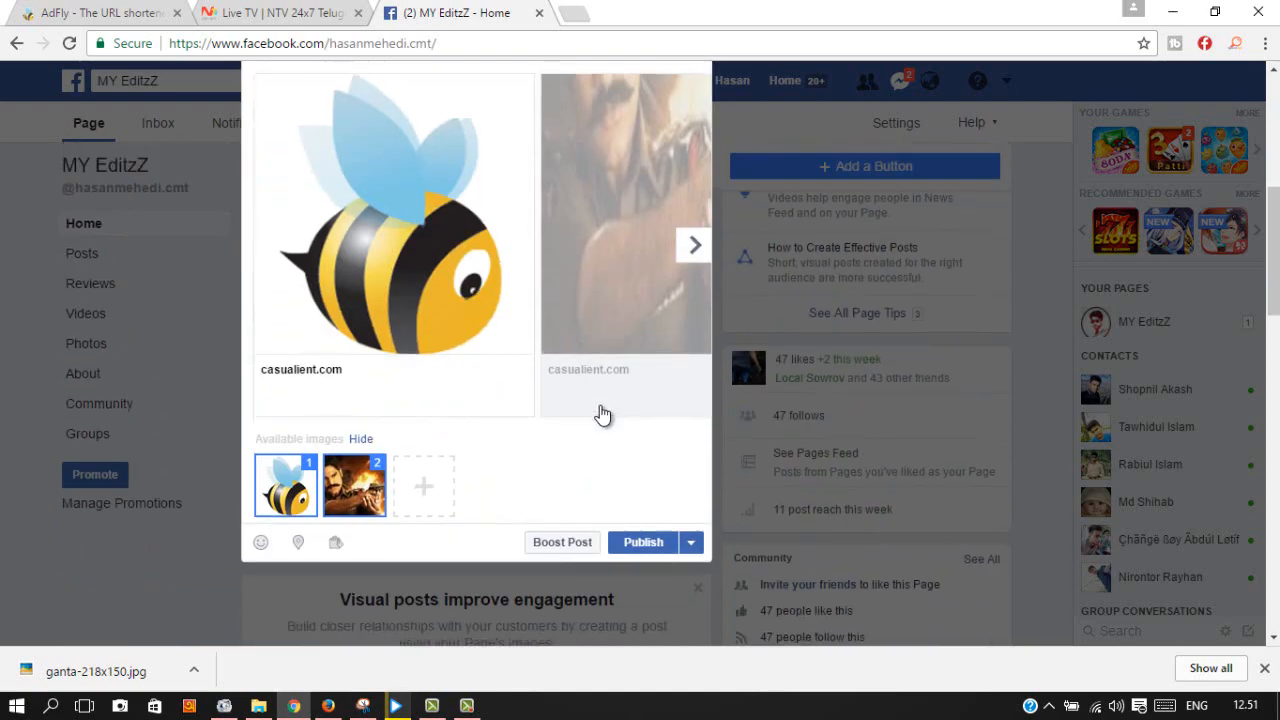
scroll(614, 449, up, 3)
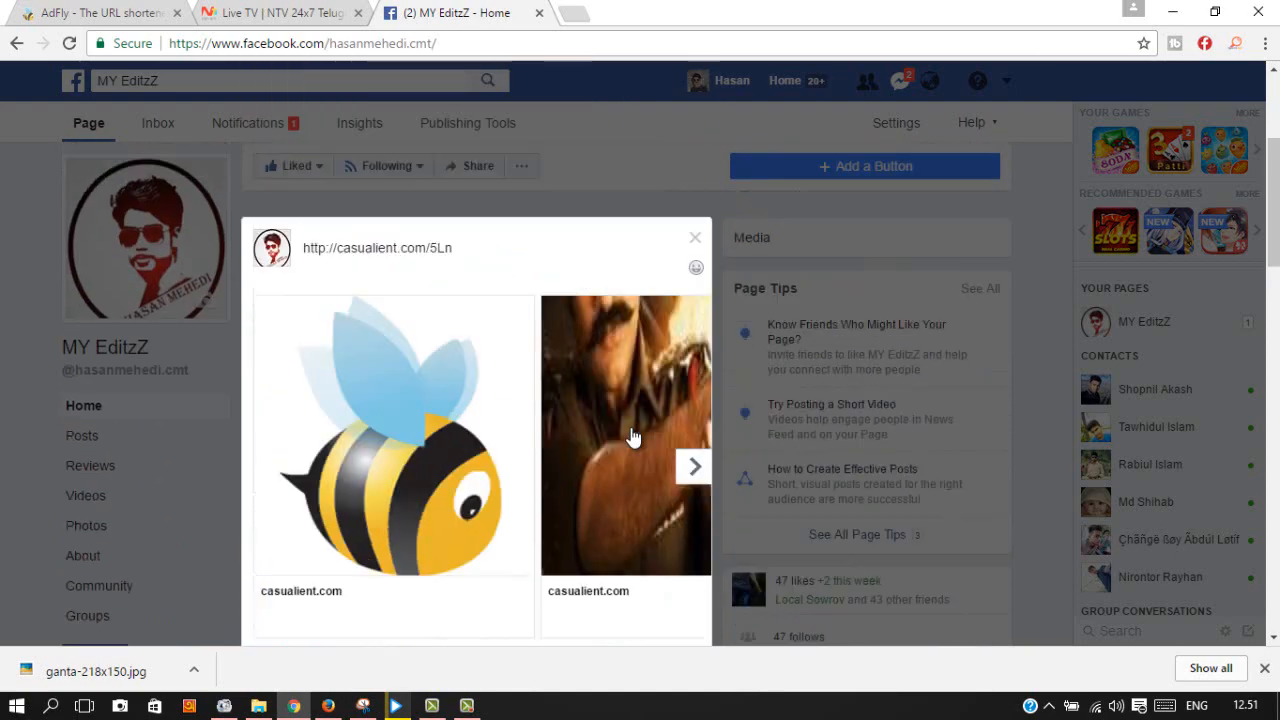
scroll(586, 449, down, 2)
scroll(549, 446, up, 2)
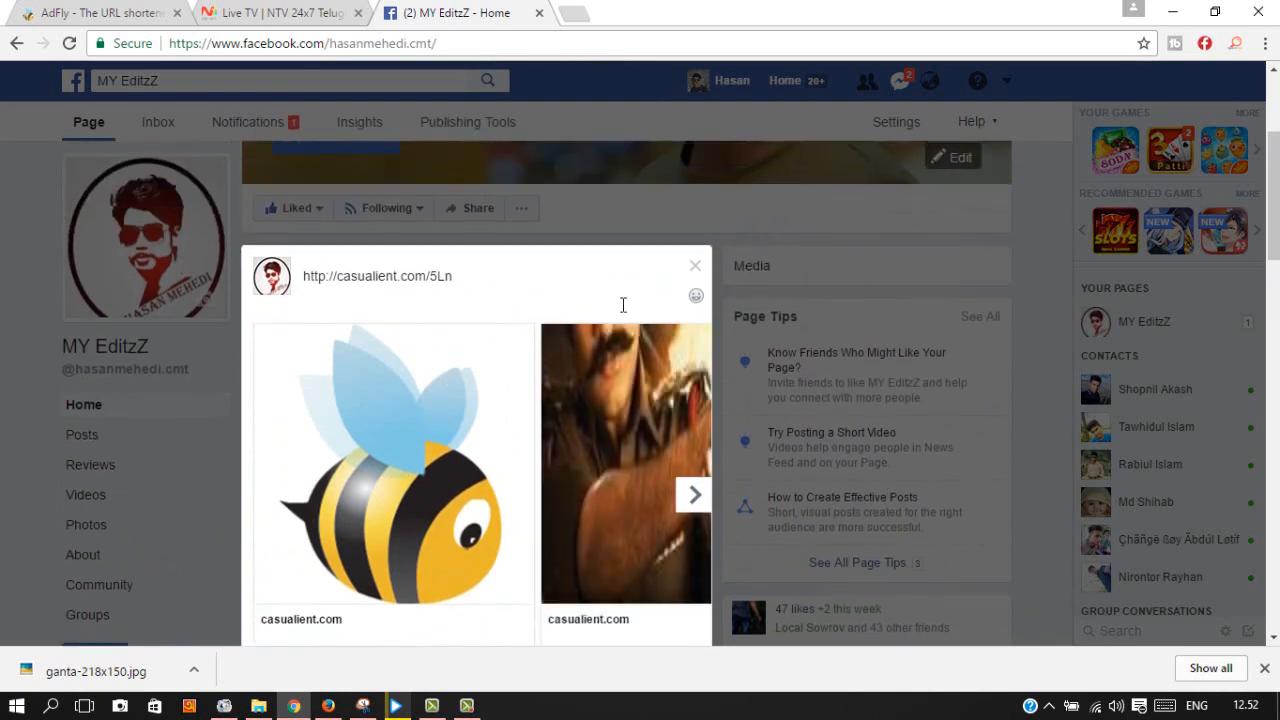
scroll(554, 514, down, 3)
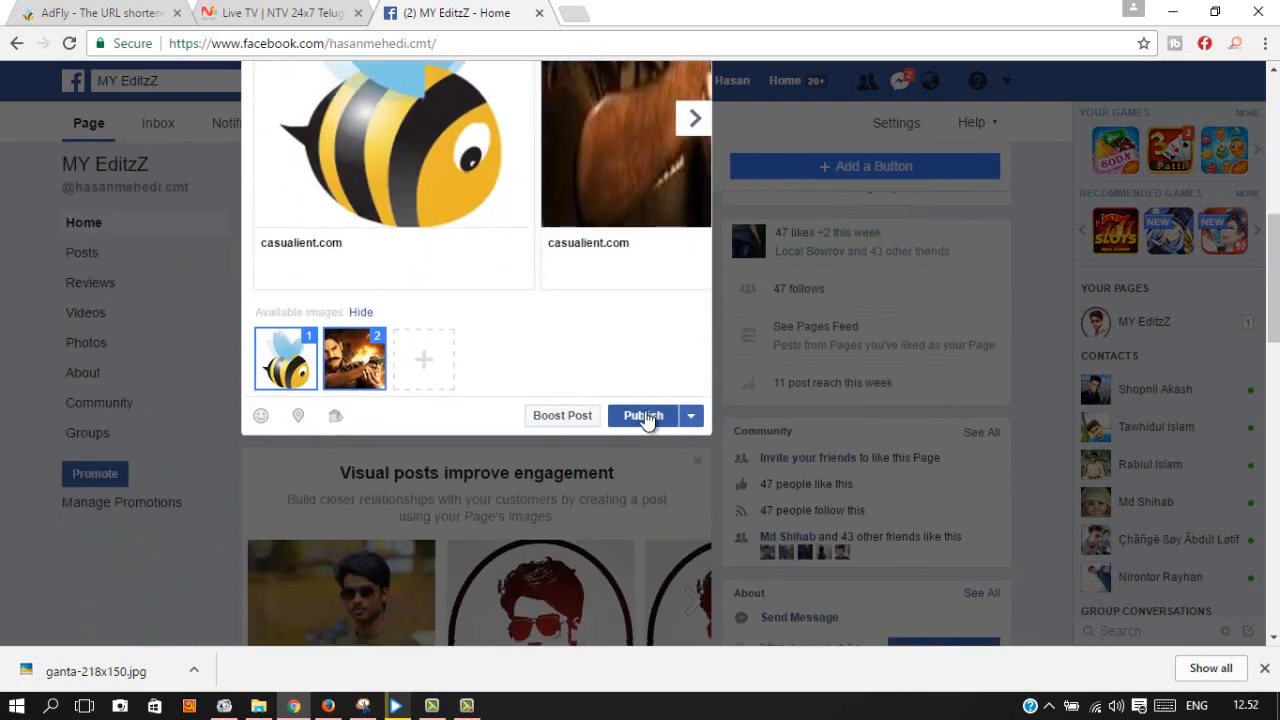
click(646, 418)
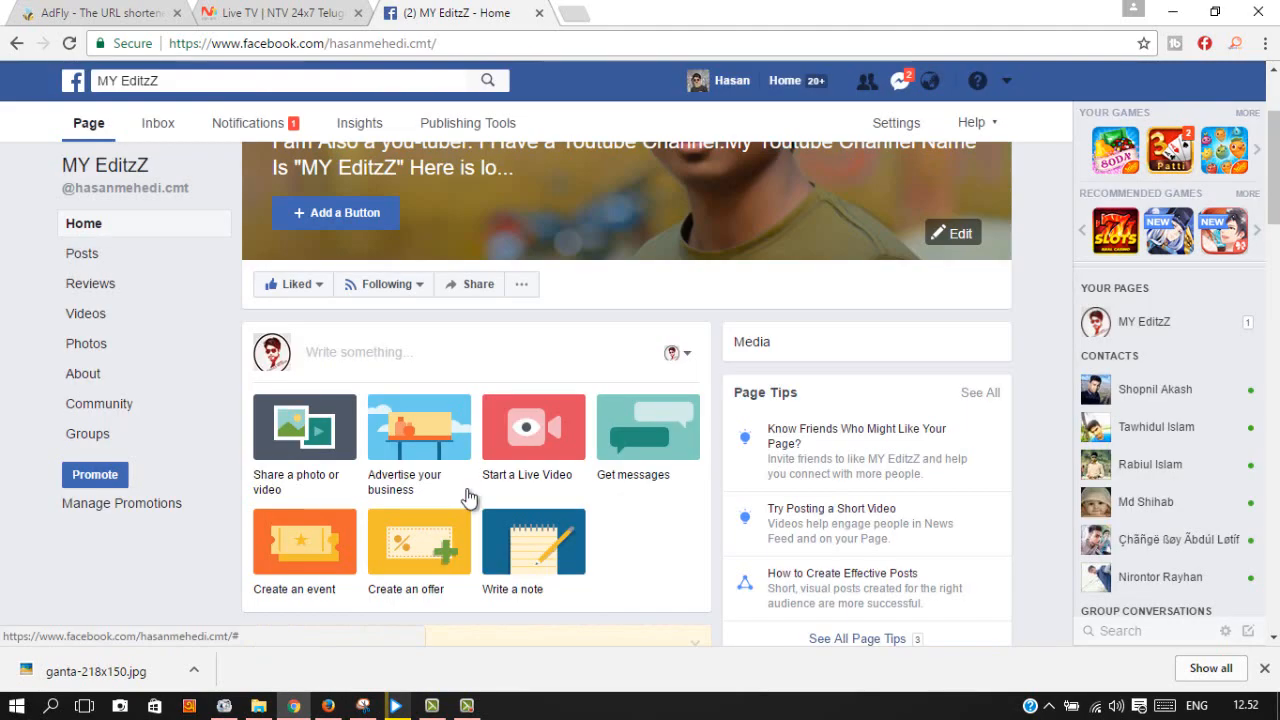
Step: Open the published post's casualient.com/5Ln link in a new tab to test it
scroll(487, 480, down, 3)
scroll(485, 500, down, 2)
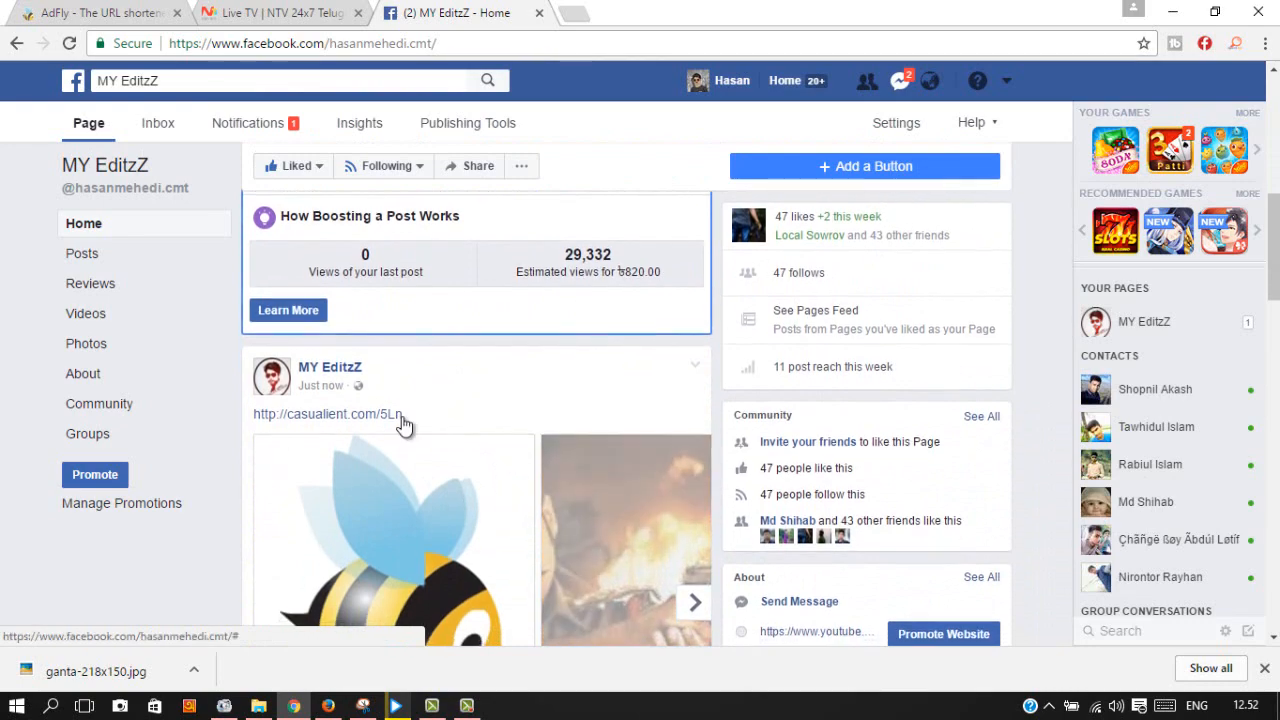
scroll(522, 447, down, 3)
mouse_move(282, 608)
scroll(388, 378, up, 4)
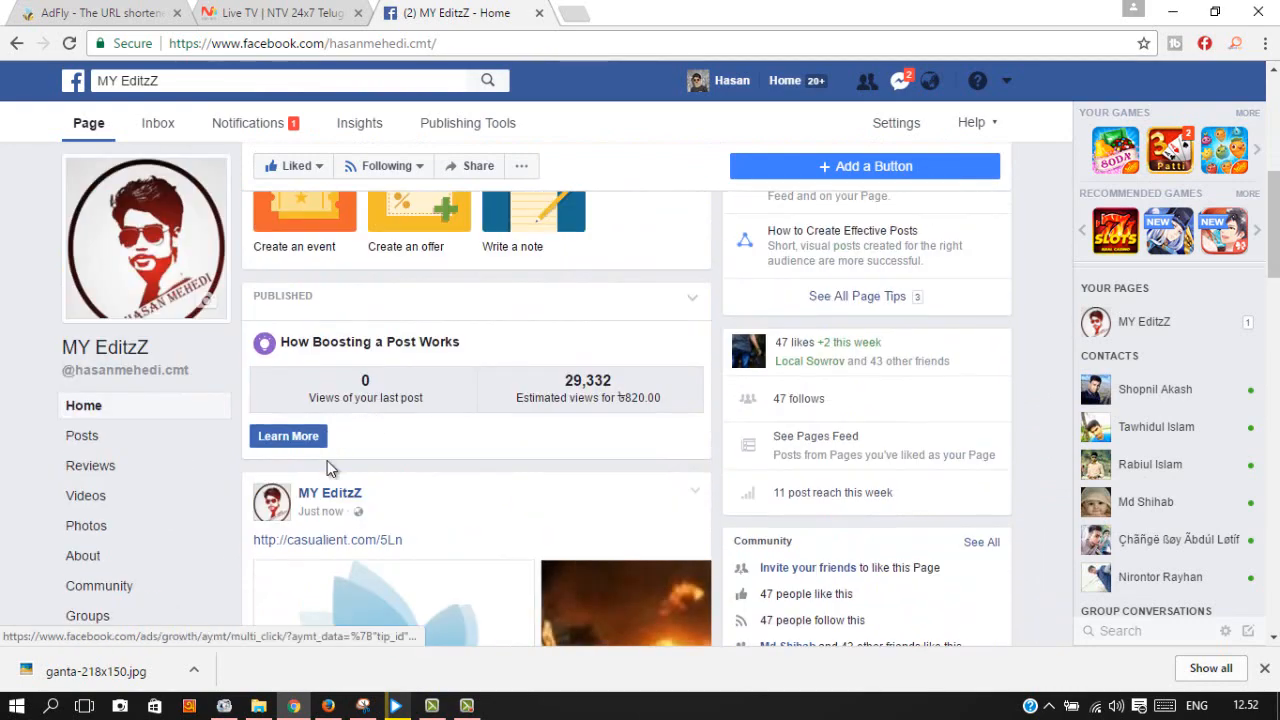
click(326, 545)
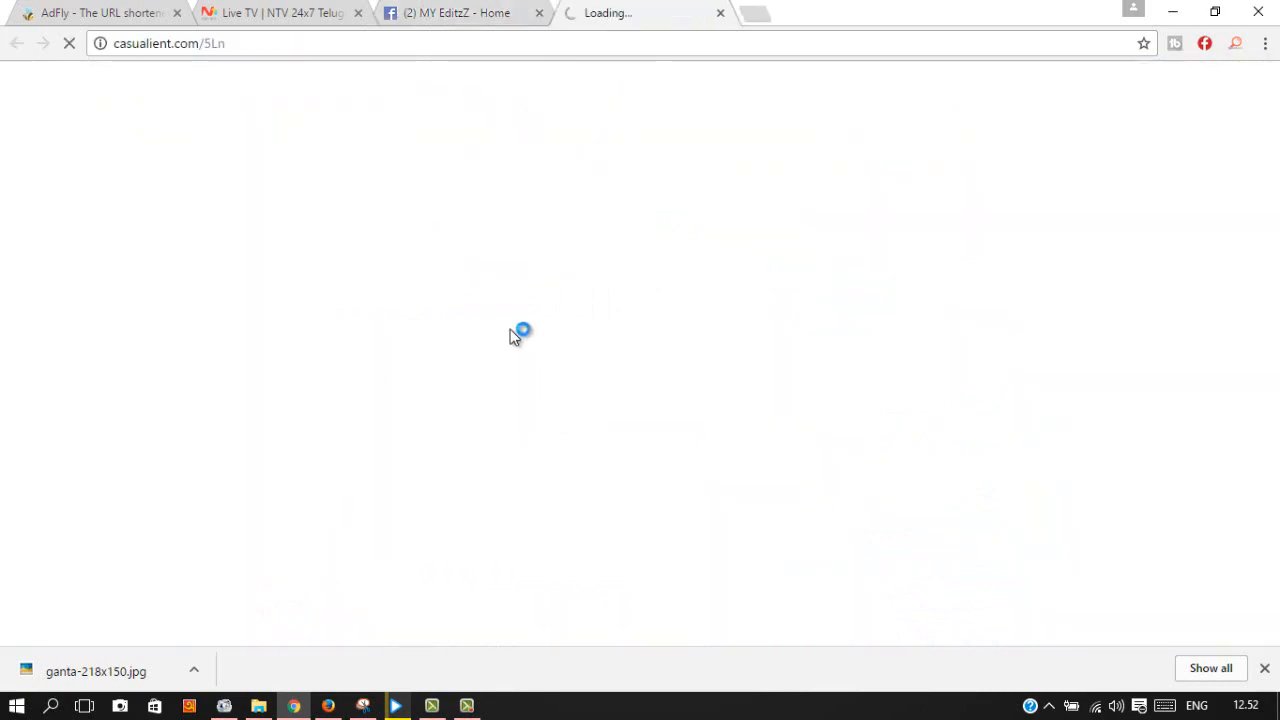
click(486, 10)
Step: Delete the published post from the MY EditzZ page
scroll(510, 640, down, 3)
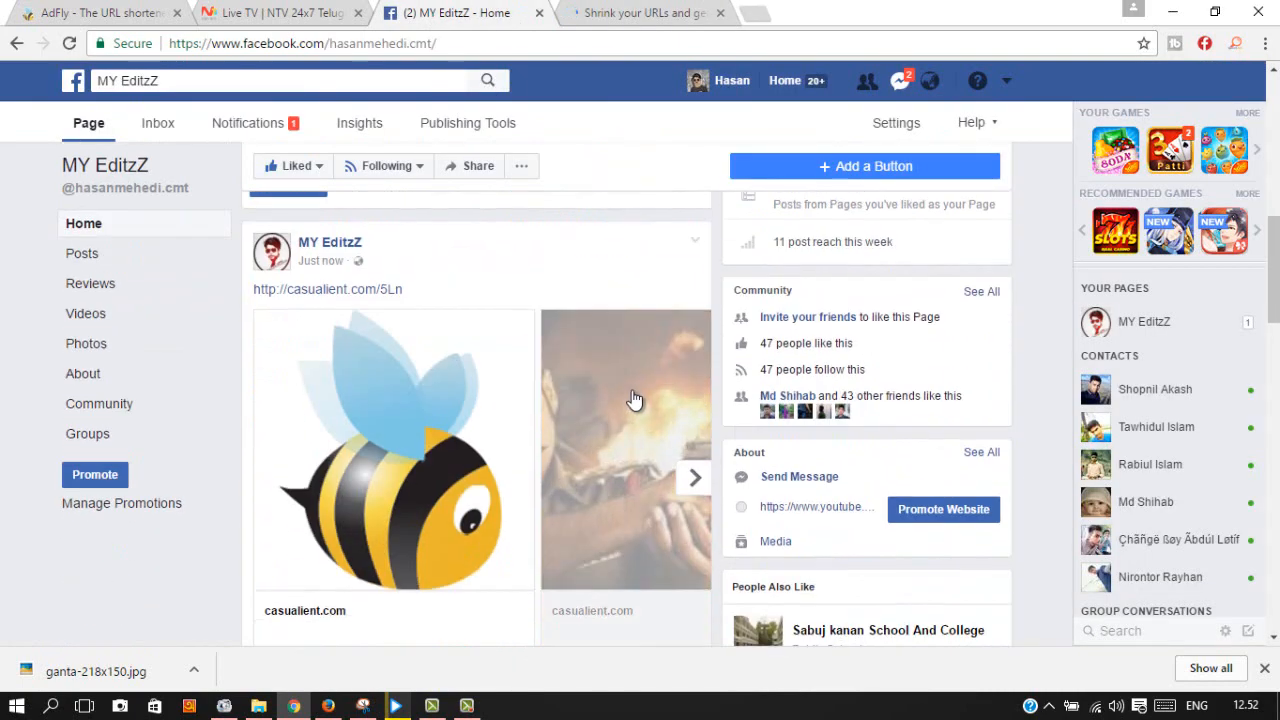
click(696, 243)
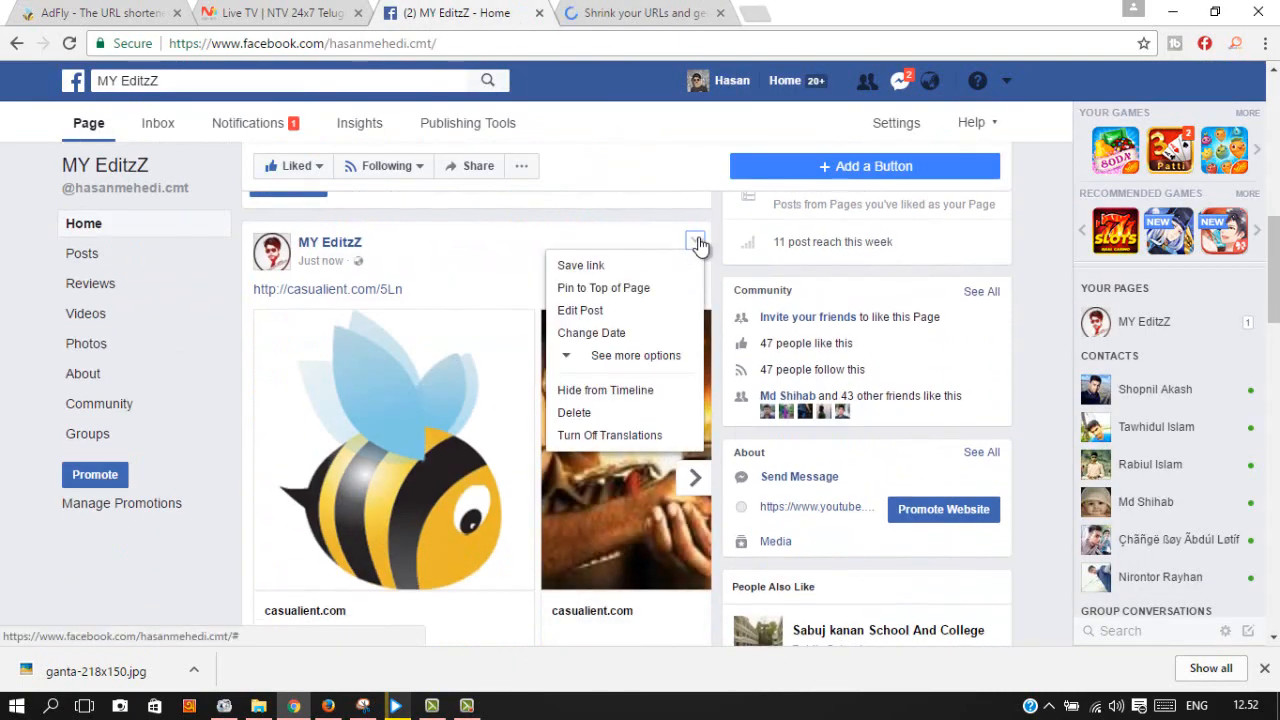
click(585, 412)
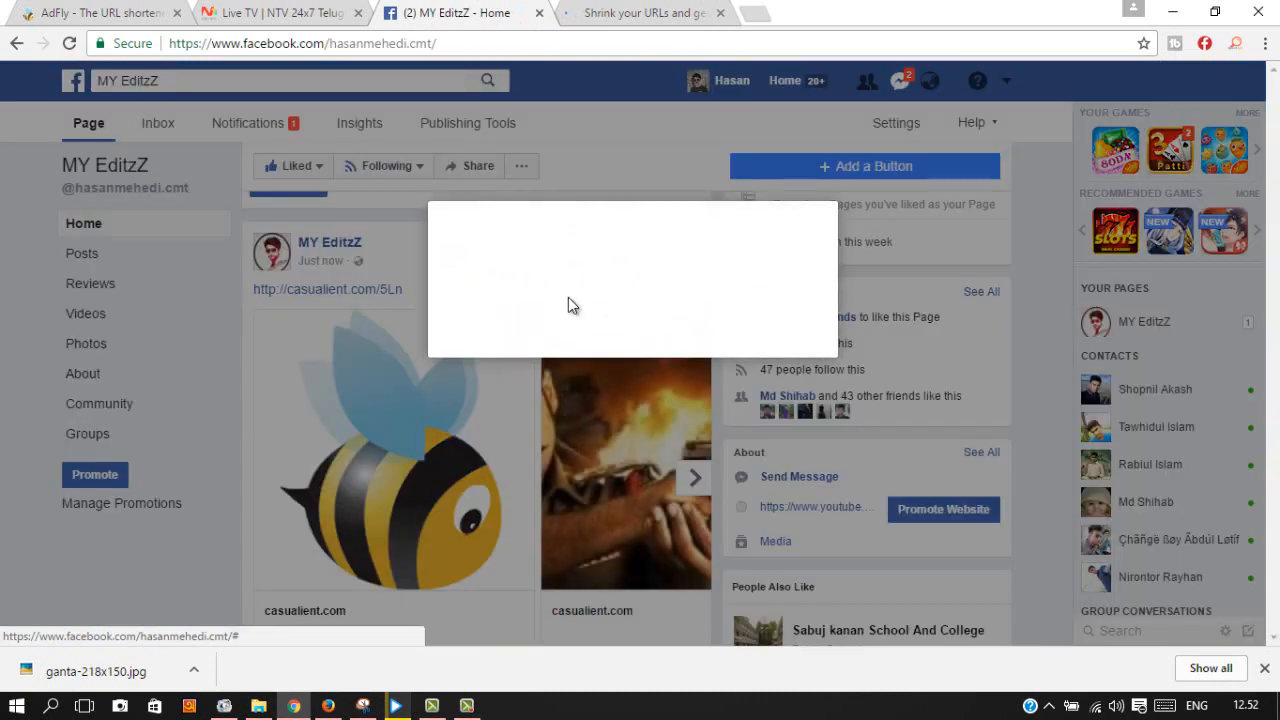
click(782, 340)
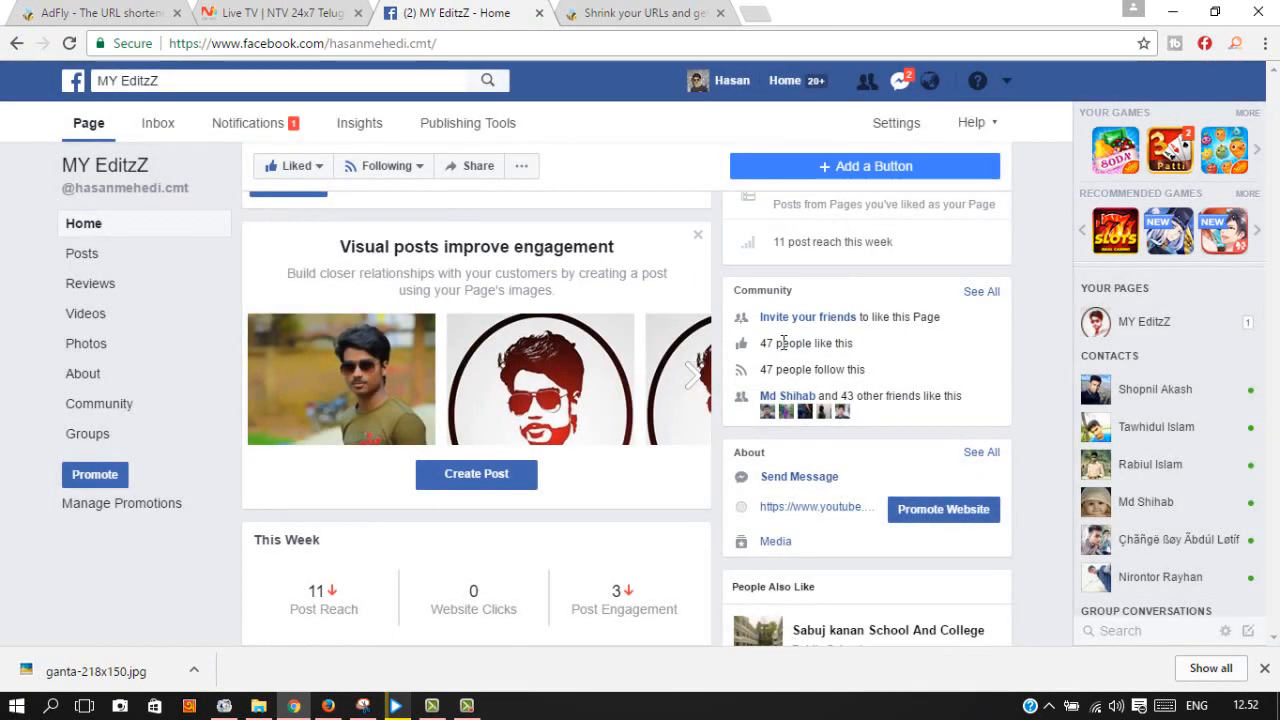
click(645, 12)
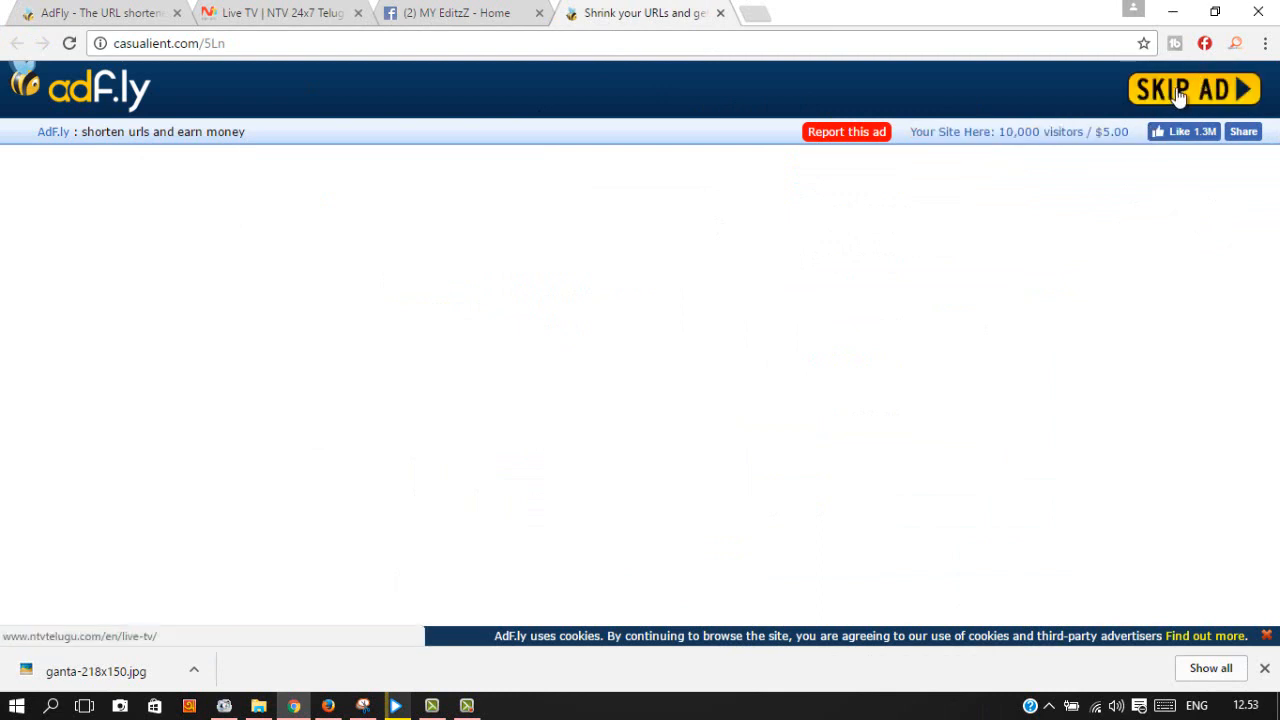
Step: Skip the AdFly ad page, landing on the Movie Goat extension page
click(1180, 94)
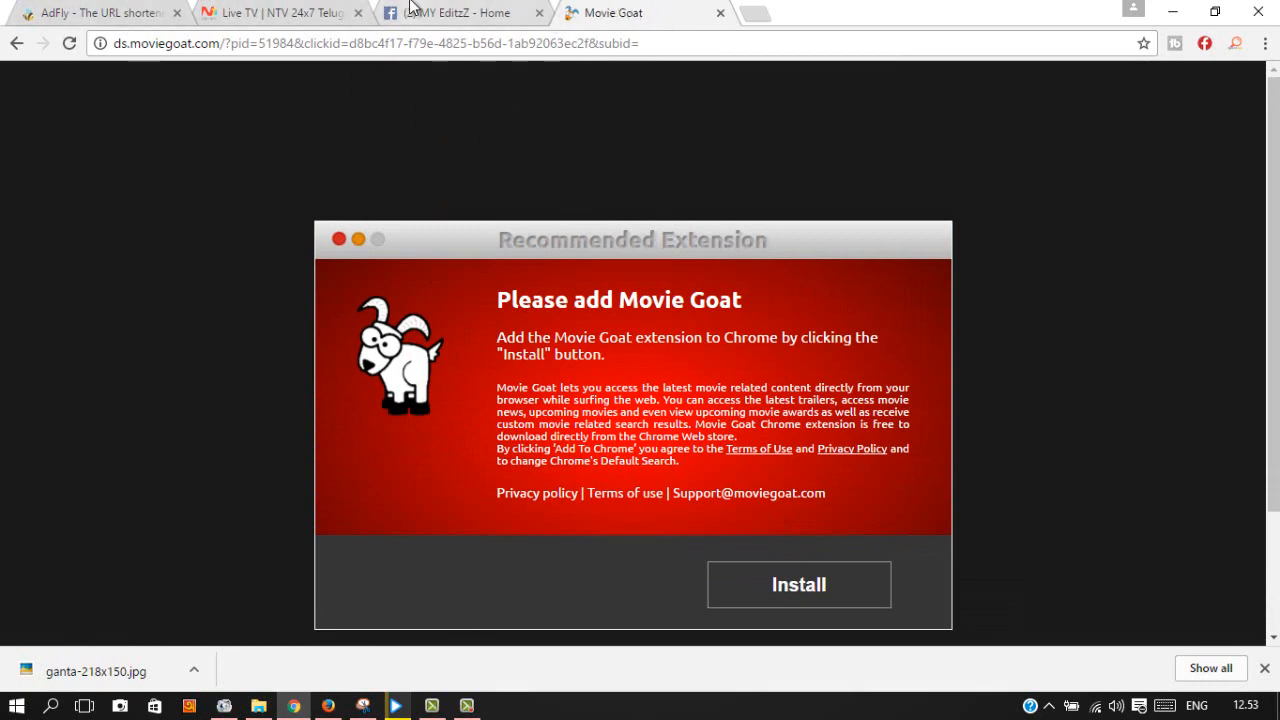
click(460, 12)
Step: Return to the AdFly account page and open Chrome's Downloads list with Show all
click(288, 12)
click(108, 12)
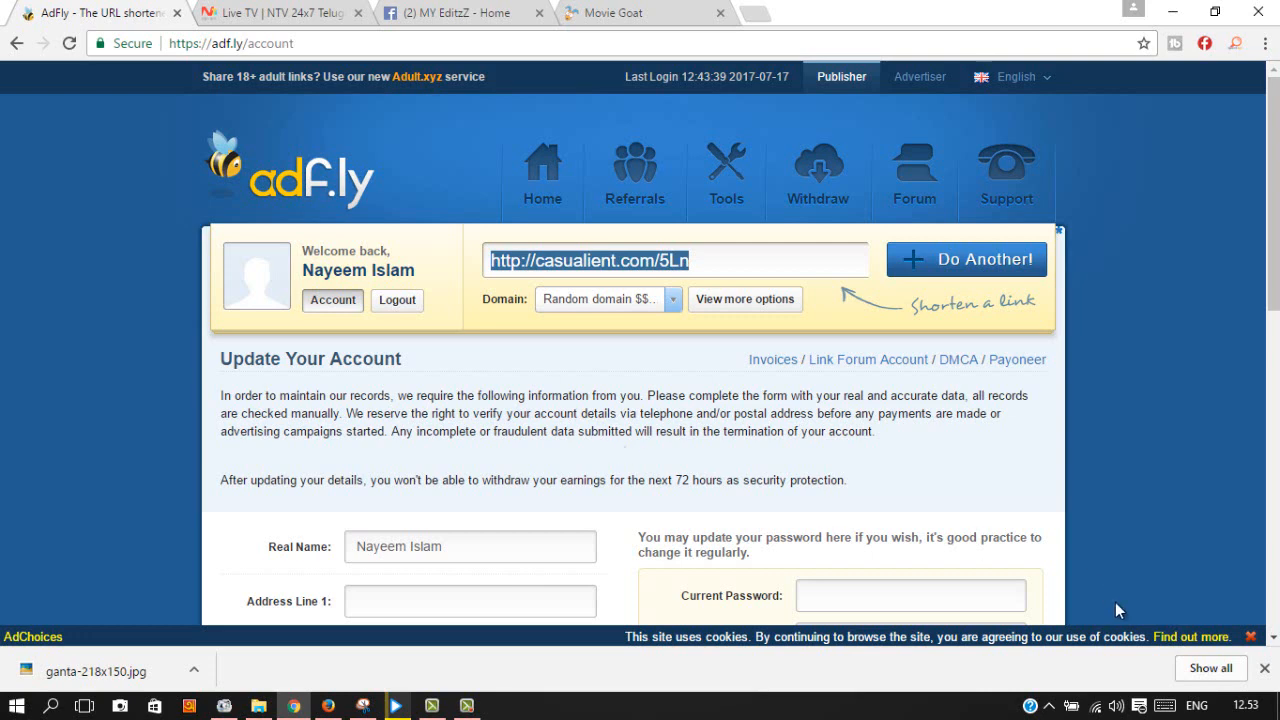
click(1211, 668)
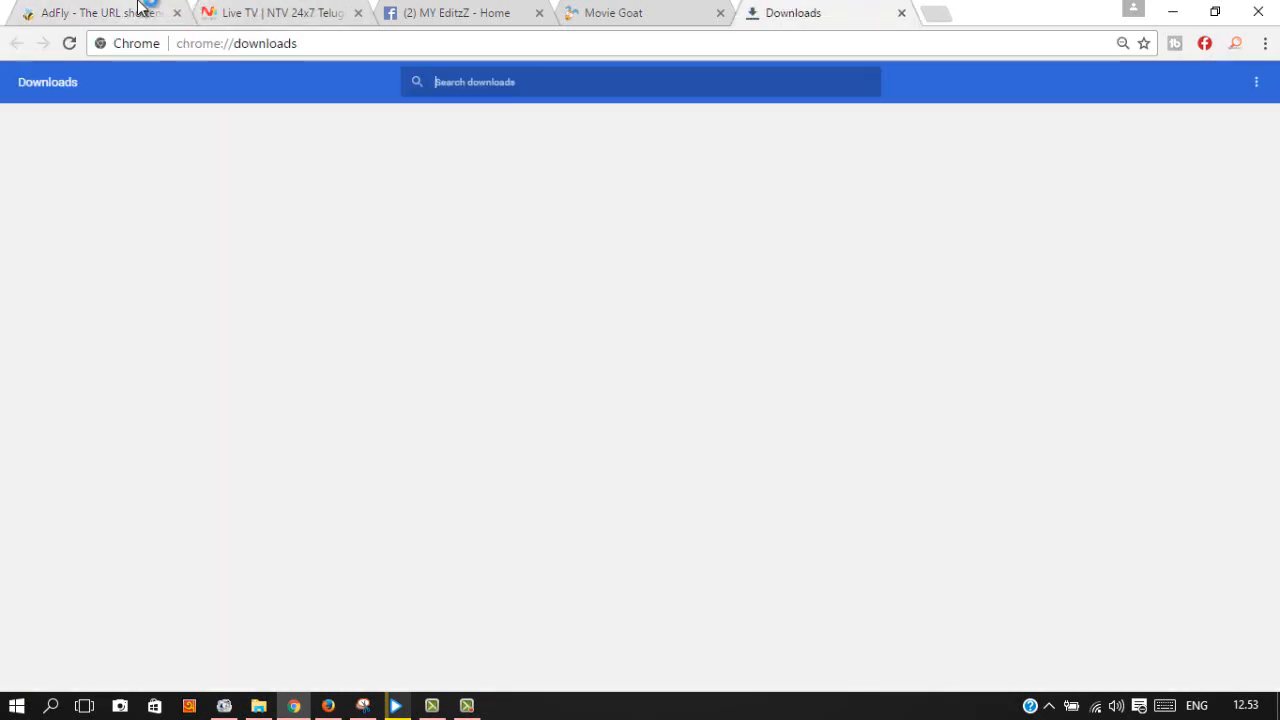
click(100, 12)
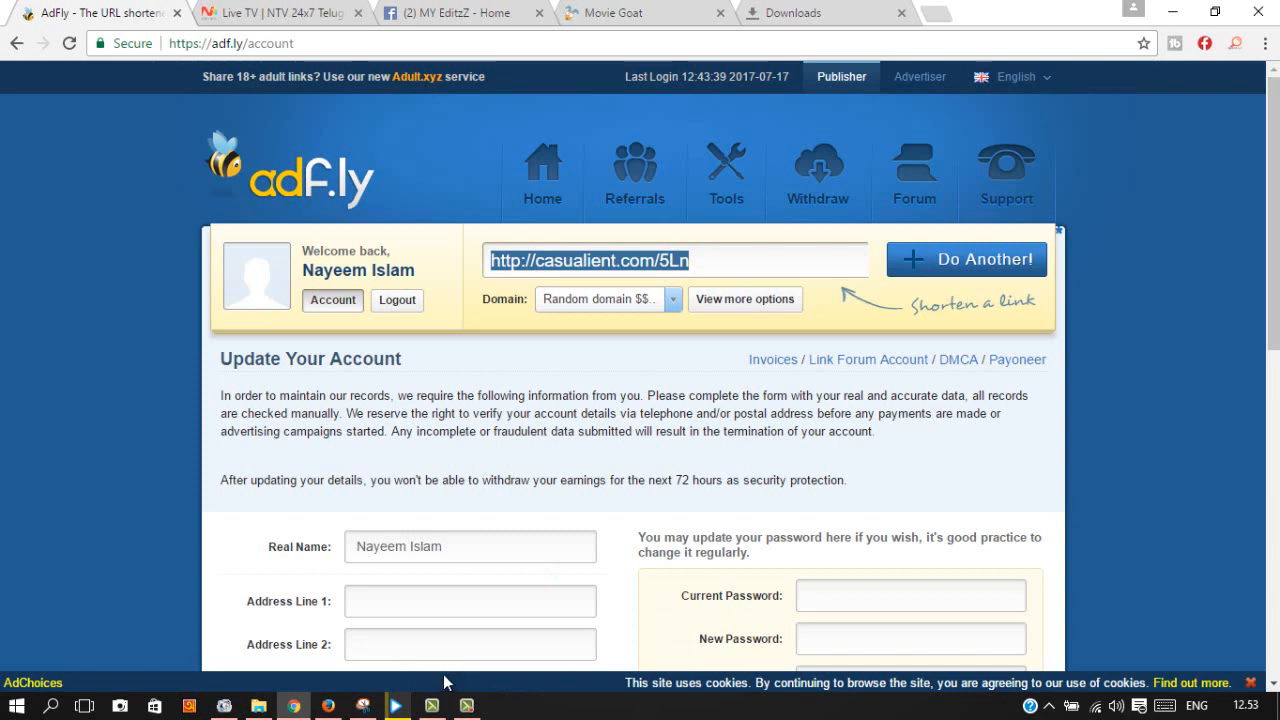